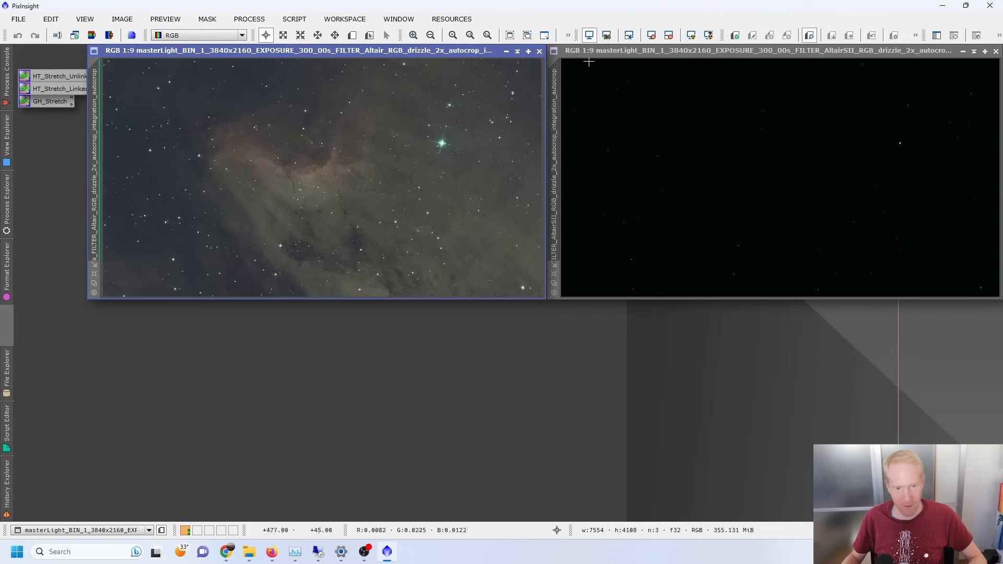
# Apply a screen auto-stretch to the AltairSII RGB image.
pyautogui.click(648, 51)
pyautogui.click(692, 36)
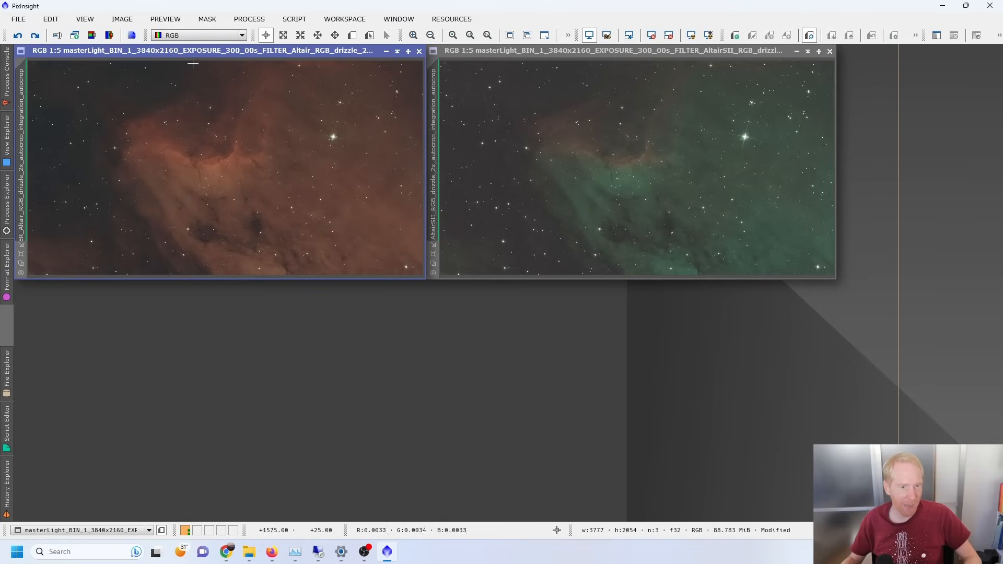
# Apply the saved HT_Stretch_Linked_RGB process to the Altair RGB image and reset its screen stretch.
pyautogui.moveTo(178, 51); pyautogui.dragTo(177, 122)
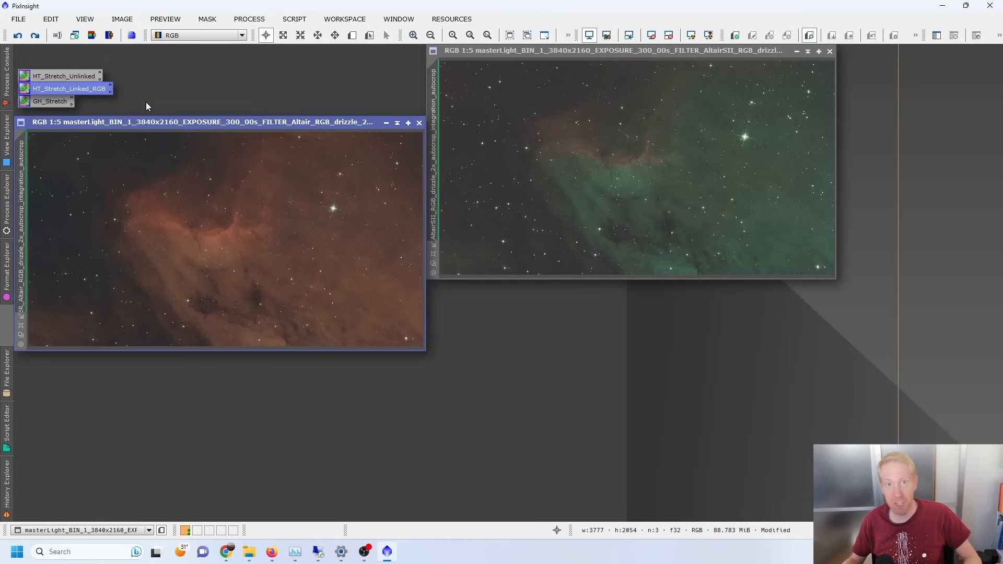
pyautogui.moveTo(74, 91); pyautogui.dragTo(217, 253)
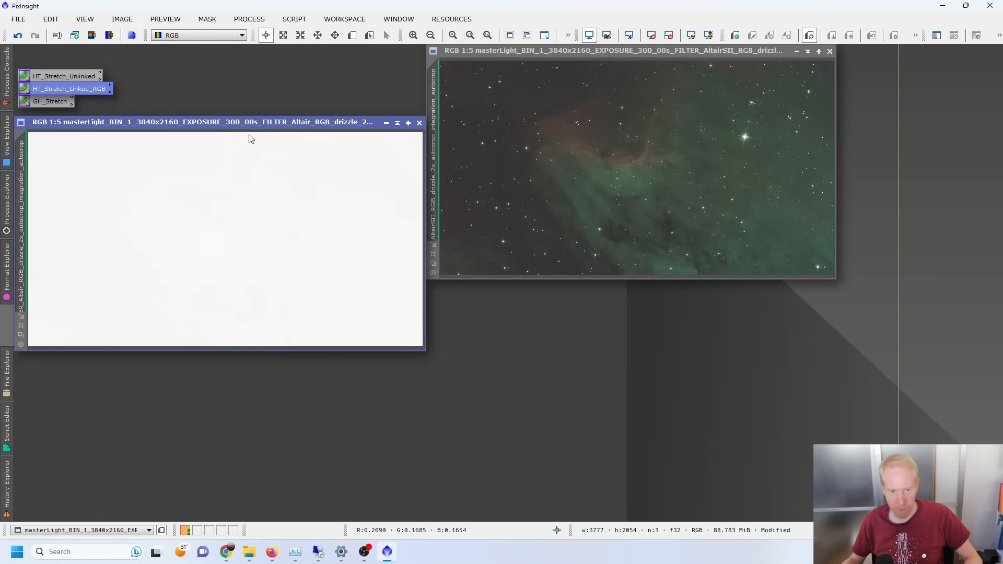
pyautogui.click(651, 37)
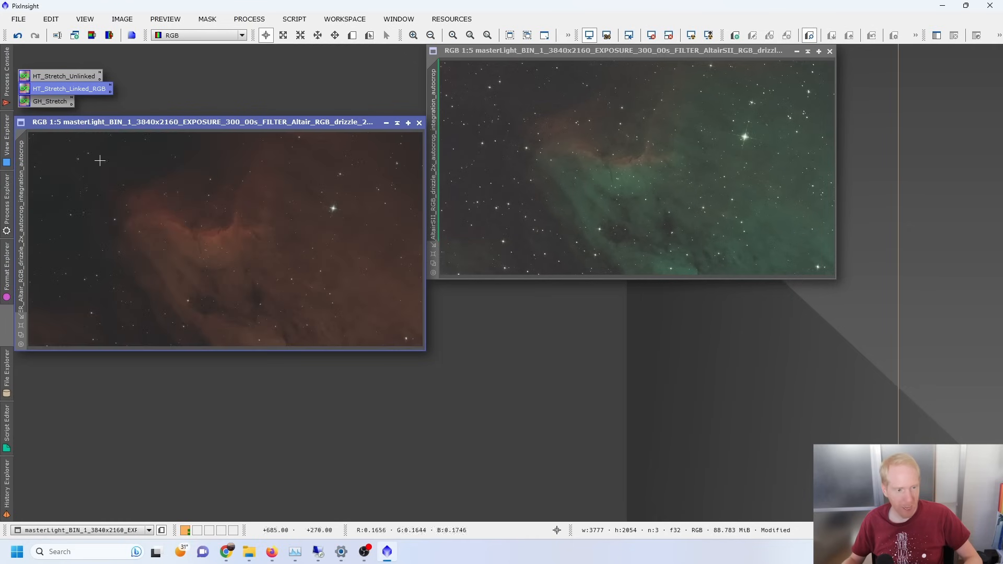
# Run StarXTerminator on the stretched Altair RGB image with Generate Star Image and Unscreen Stars enabled.
pyautogui.click(6, 201)
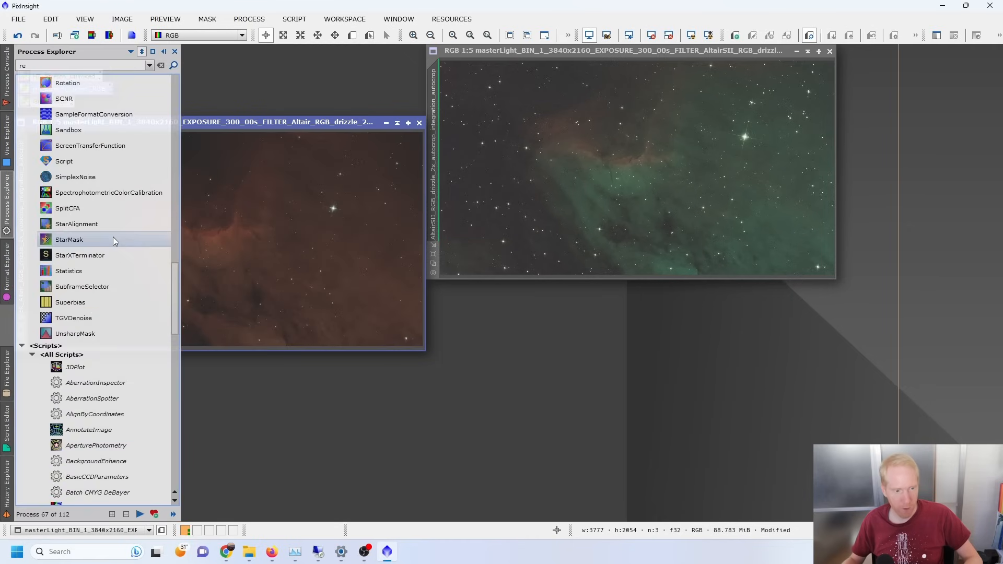
pyautogui.doubleClick(84, 254)
pyautogui.click(696, 222)
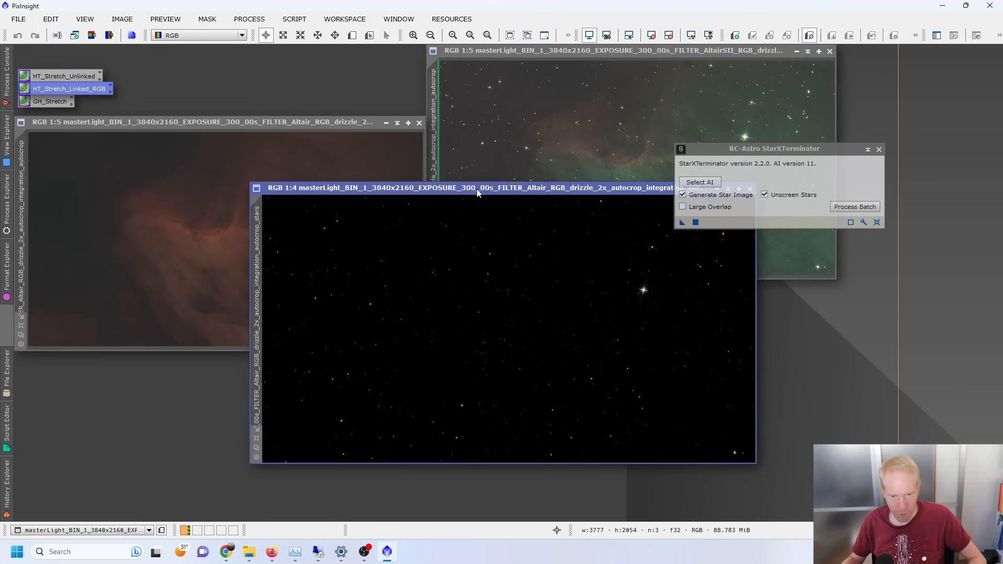
# Remove green from the generated star image with SCNR, using Average Neutral protection and an amount of 1.00.
pyautogui.click(7, 201)
pyautogui.scroll(-3, 96, 308)
pyautogui.scroll(5, 96, 305)
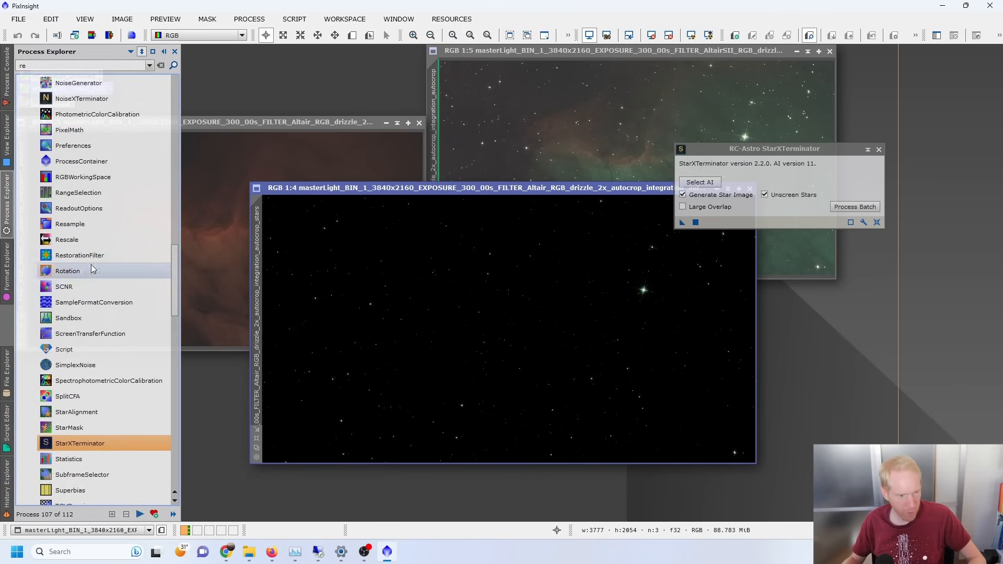
pyautogui.doubleClick(64, 287)
pyautogui.moveTo(759, 394); pyautogui.dragTo(517, 320)
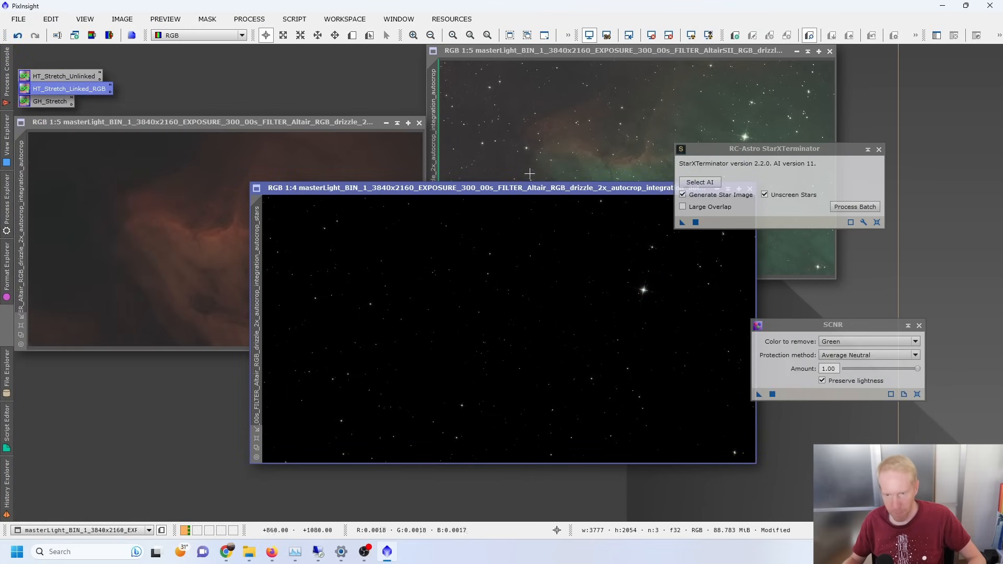
# Rename the star image as stars and minimize it.
pyautogui.moveTo(525, 187); pyautogui.dragTo(465, 172)
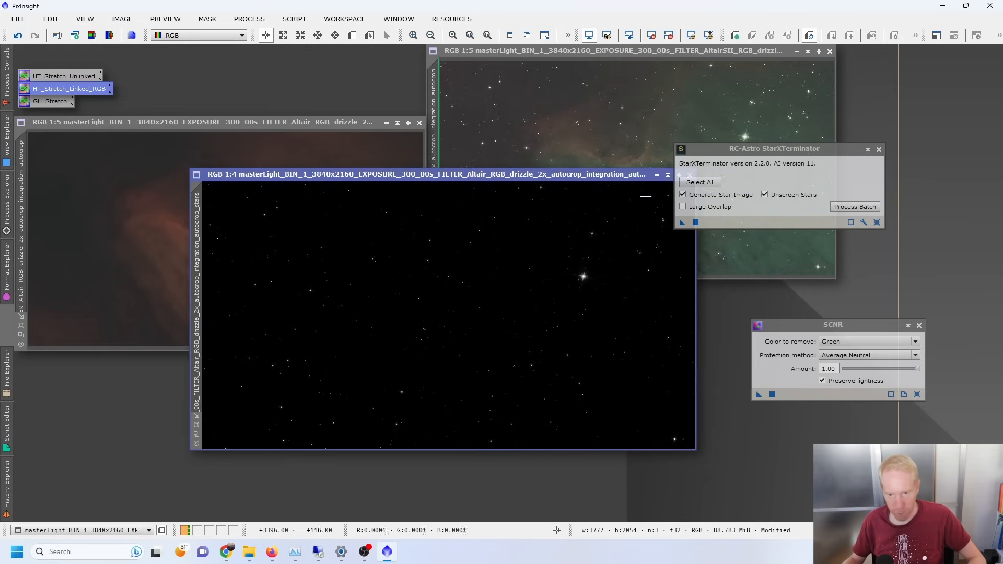
pyautogui.doubleClick(199, 228)
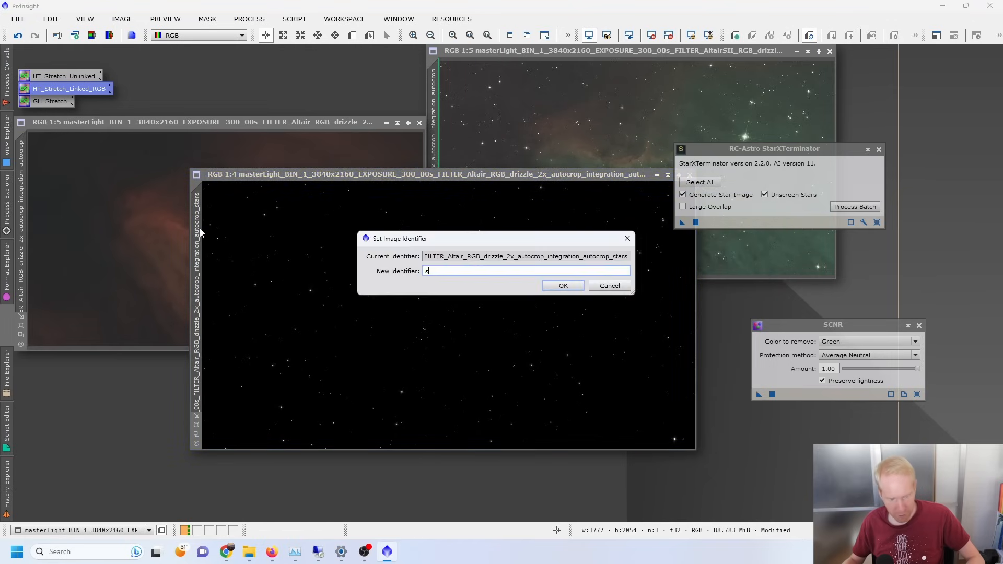
pyautogui.write('stars')
pyautogui.click(563, 285)
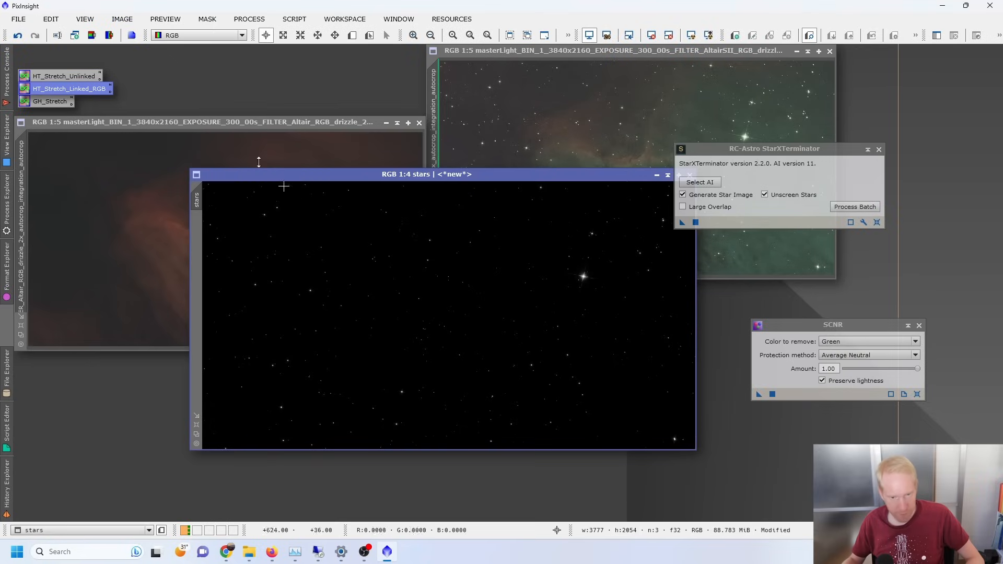
pyautogui.click(656, 175)
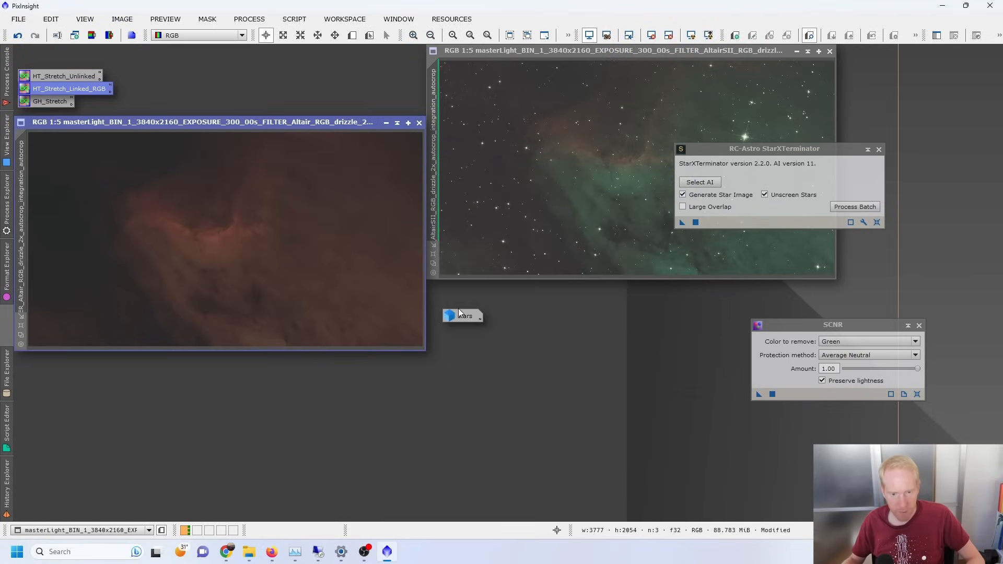
# Undo the stretch and star removal on the Altair RGB image, and remove the stars from its auto-stretched linear version with StarXTerminator.
pyautogui.click(18, 35)
pyautogui.moveTo(287, 124); pyautogui.dragTo(284, 53)
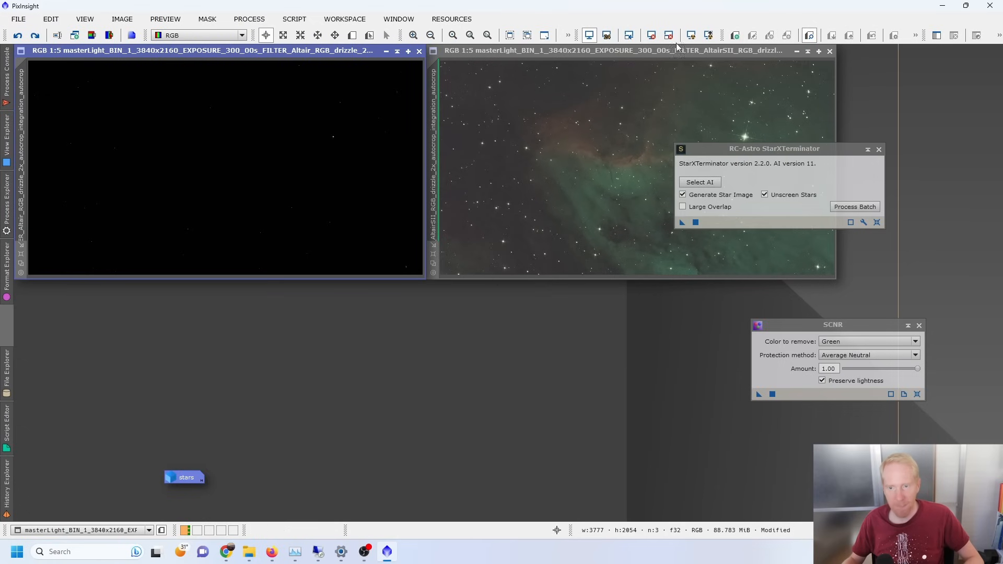
pyautogui.click(692, 35)
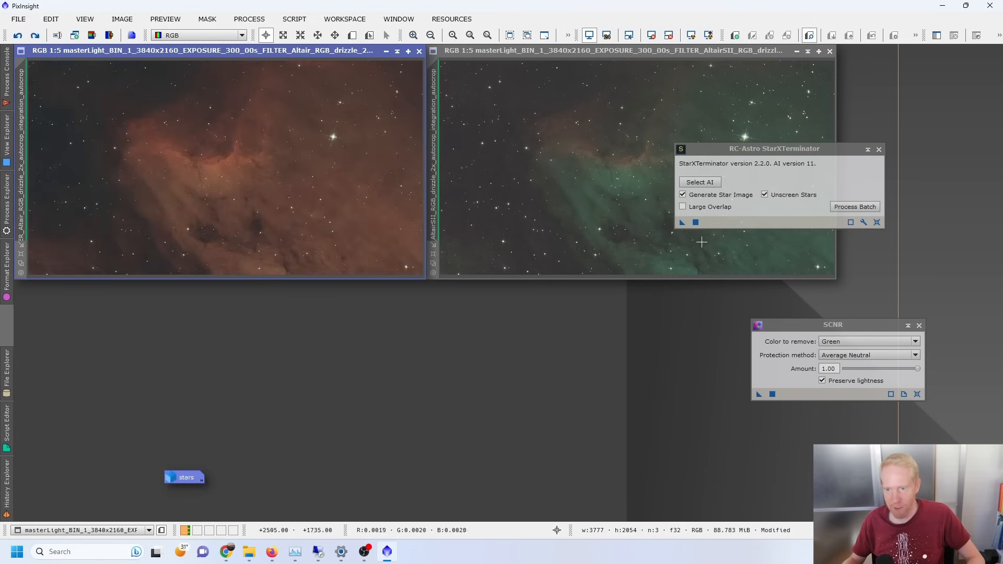
pyautogui.click(695, 223)
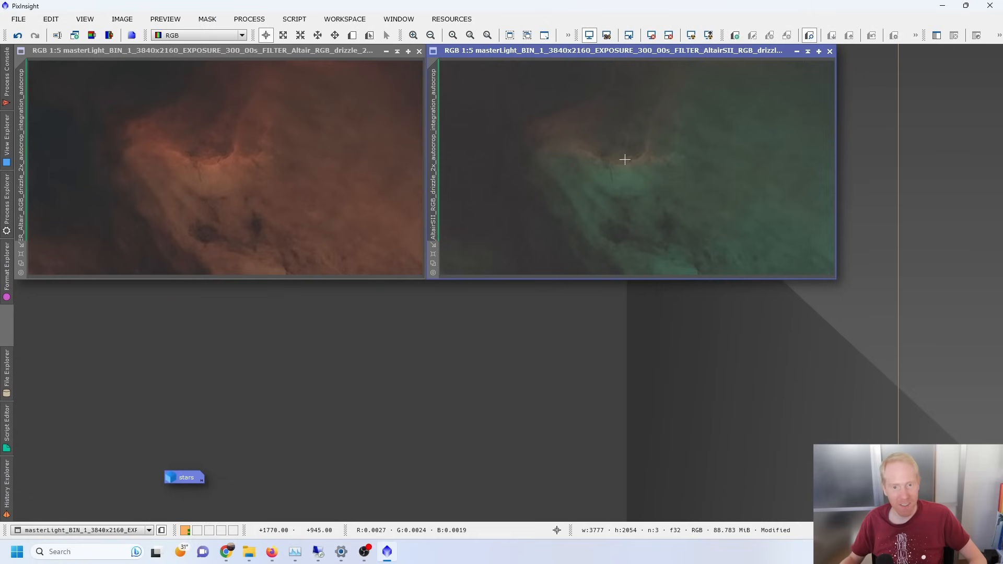
# Split the starless Altair RGB image into its separate channels and rename the red channel image as Ha.
pyautogui.click(203, 52)
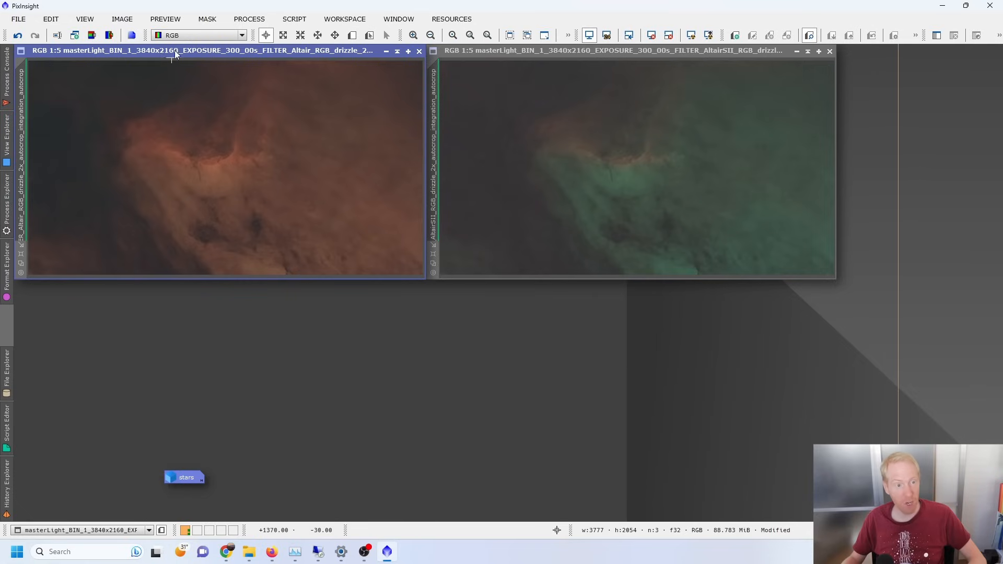
pyautogui.click(111, 37)
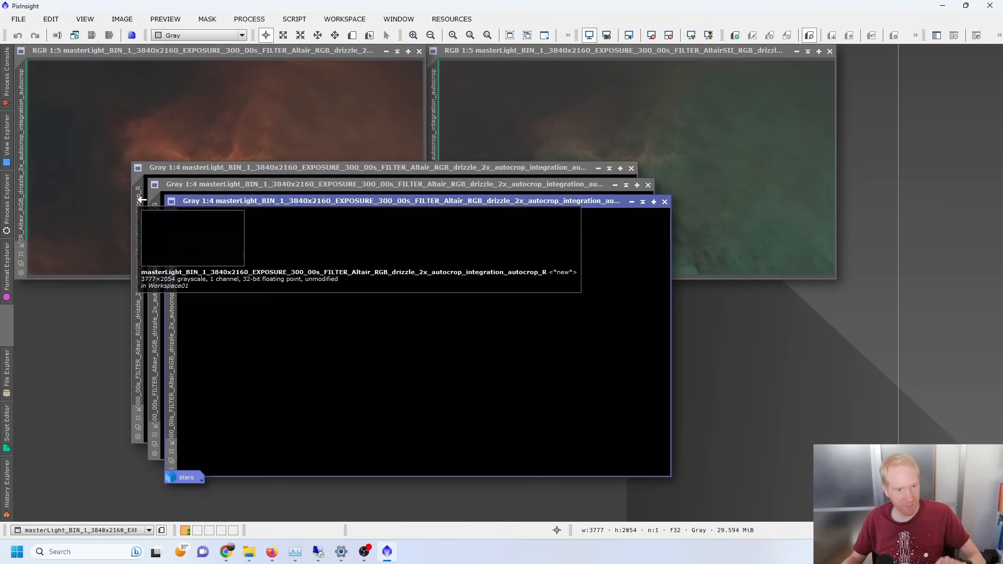
pyautogui.doubleClick(138, 203)
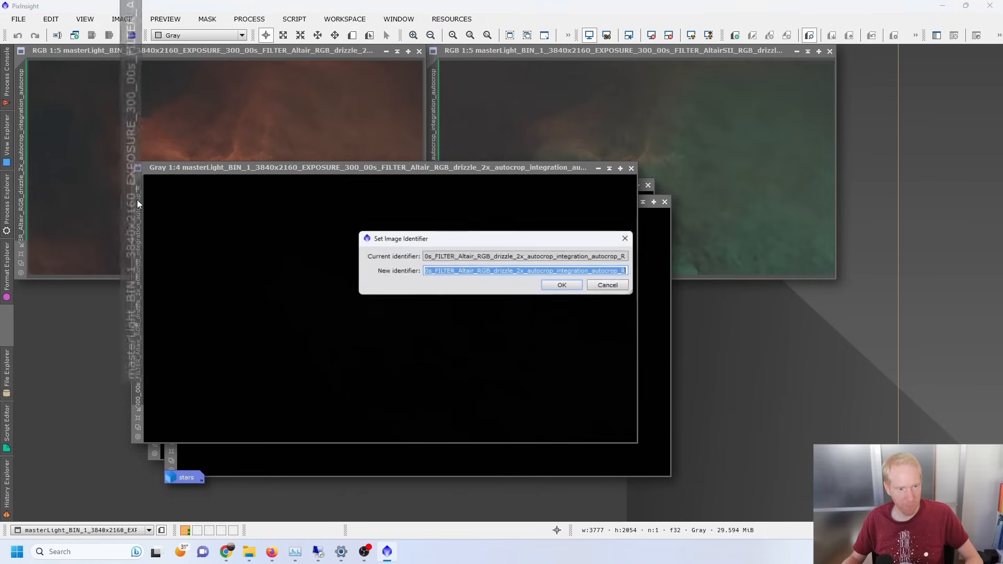
pyautogui.write('Ha')
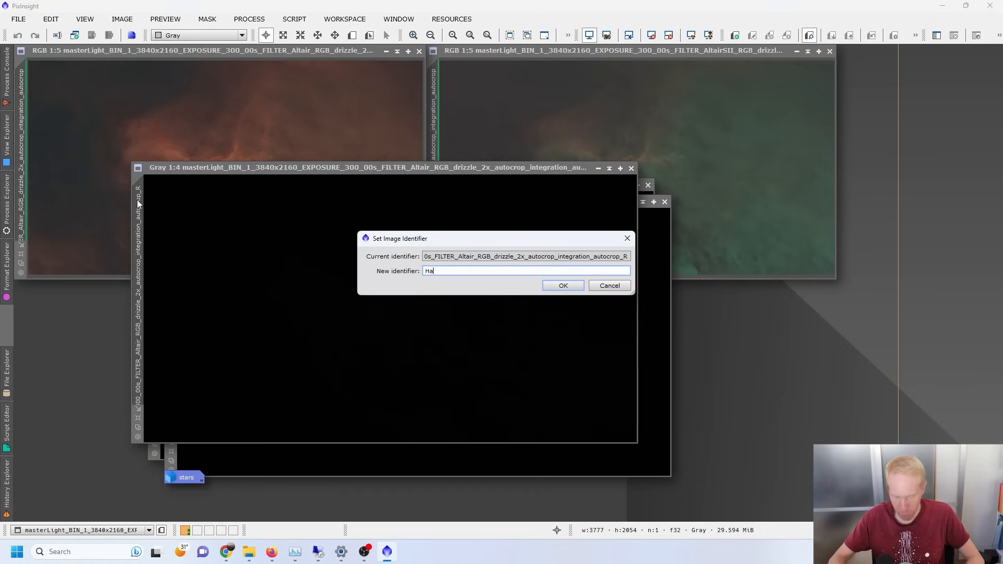
pyautogui.press('Return')
# Move the Ha image clear of the other channel images and apply a screen auto-stretch to it.
pyautogui.moveTo(311, 169); pyautogui.dragTo(198, 67)
pyautogui.moveTo(601, 204); pyautogui.dragTo(842, 210)
pyautogui.click(383, 78)
pyautogui.click(692, 35)
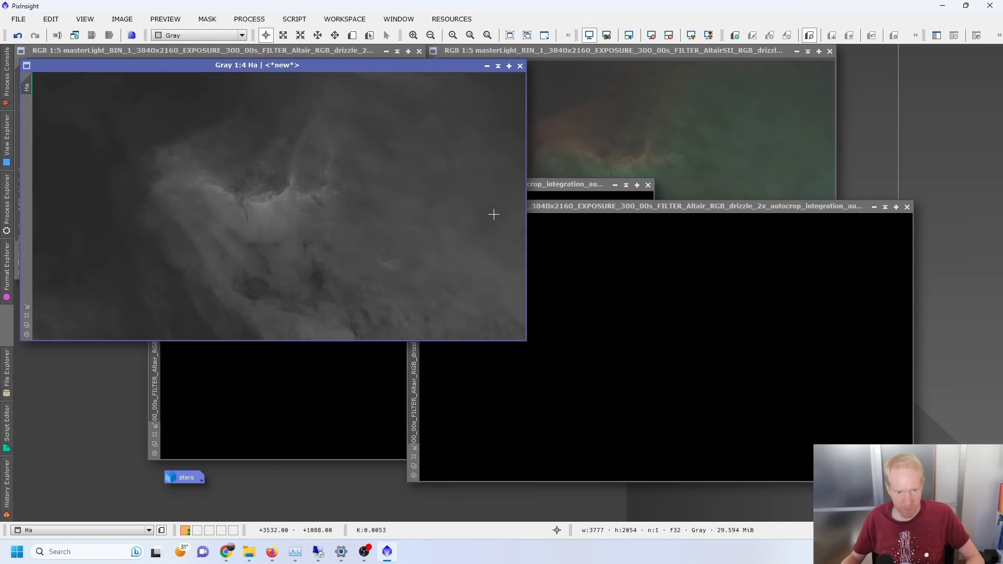
# Apply a screen auto-stretch to the green and blue channel images and place them side by side.
pyautogui.moveTo(547, 184); pyautogui.dragTo(455, 118)
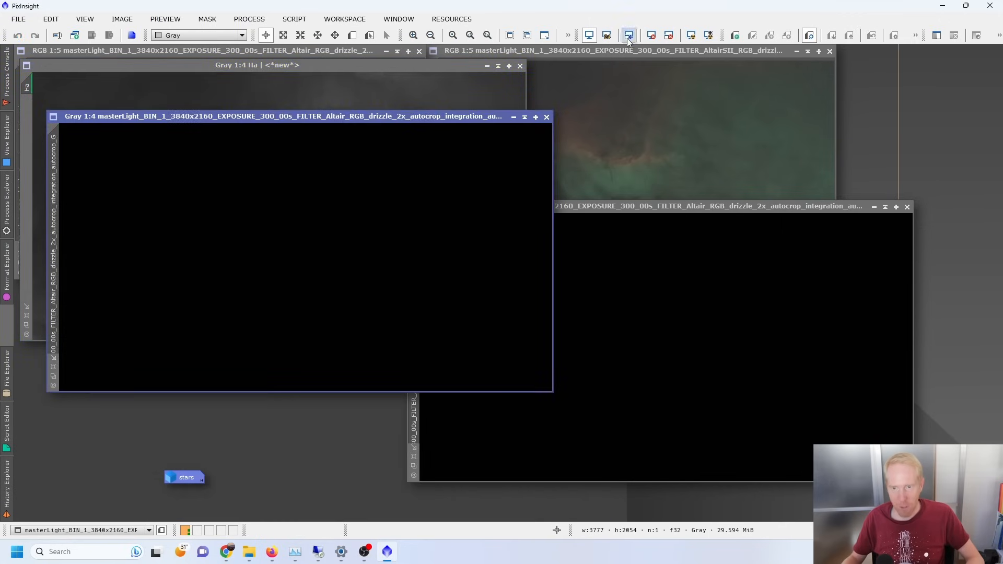
pyautogui.click(691, 35)
pyautogui.moveTo(618, 211); pyautogui.dragTo(491, 186)
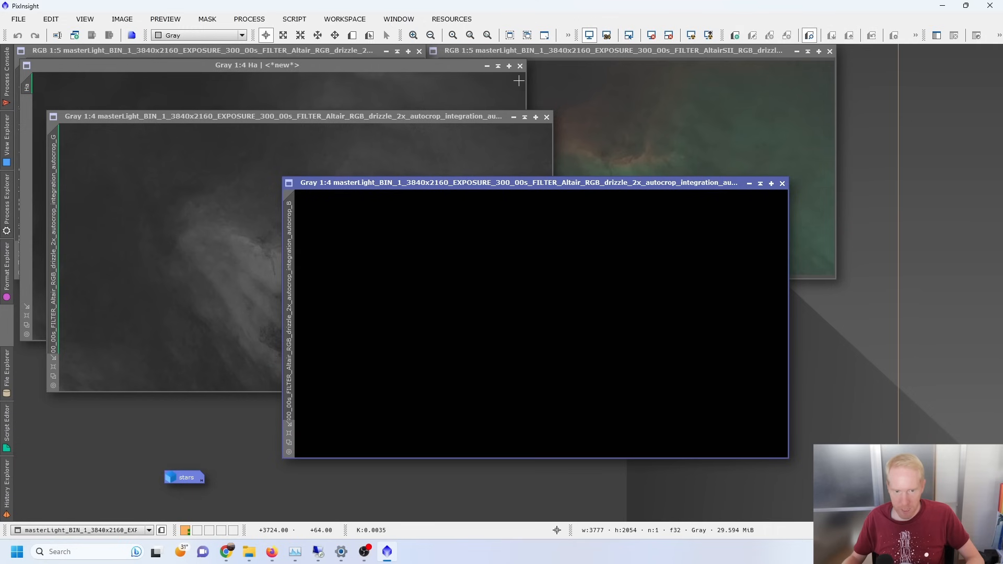
pyautogui.click(691, 35)
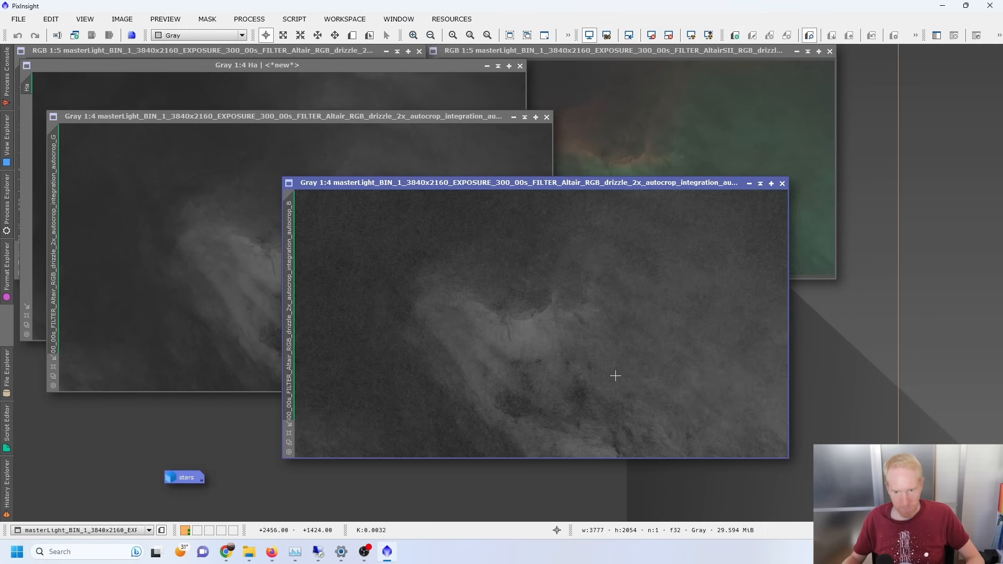
pyautogui.moveTo(576, 186); pyautogui.dragTo(767, 127)
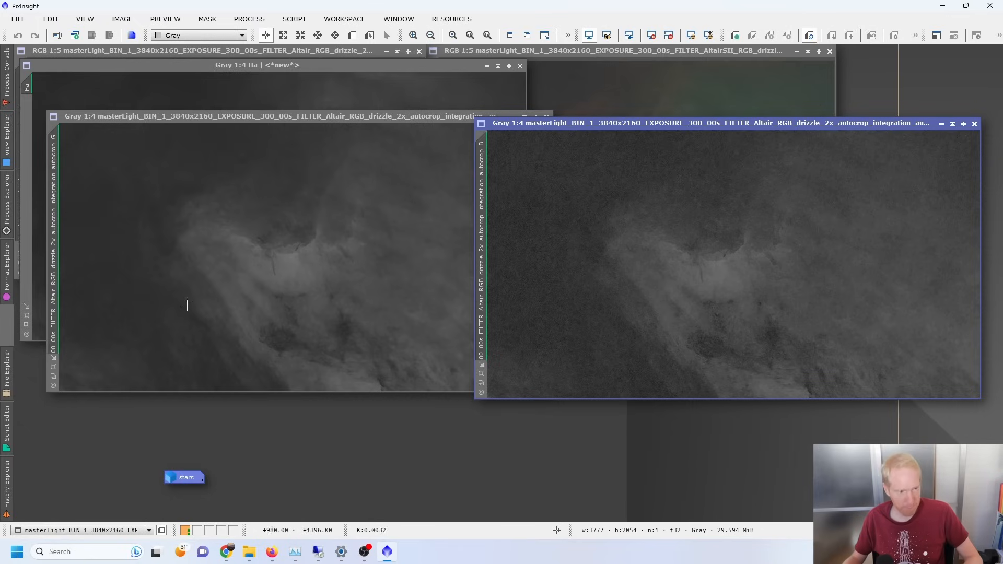
# Open the PixelMath process and rename the green channel image as G.
pyautogui.doubleClick(71, 223)
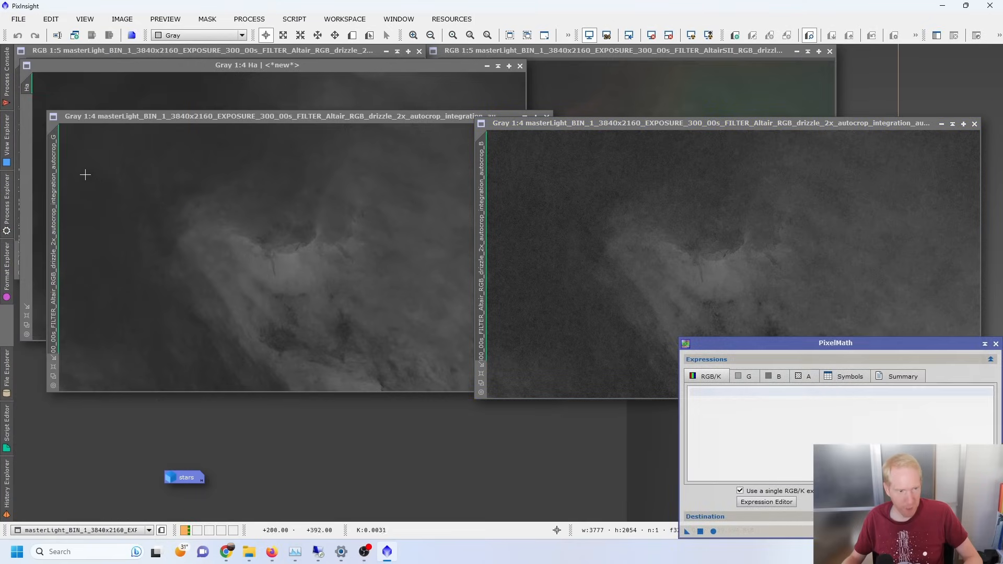
pyautogui.click(56, 165)
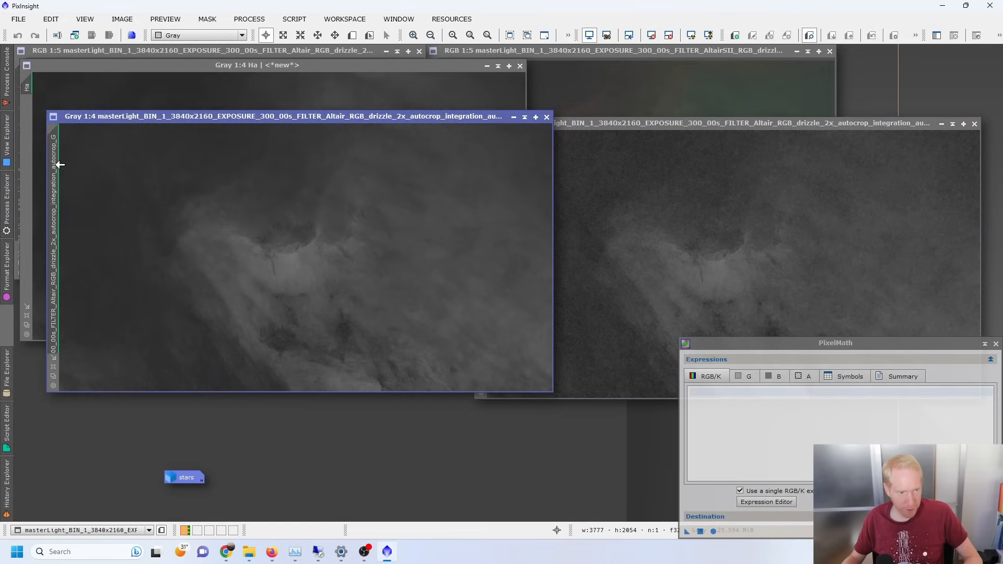
pyautogui.doubleClick(60, 165)
pyautogui.write('G')
pyautogui.click(563, 285)
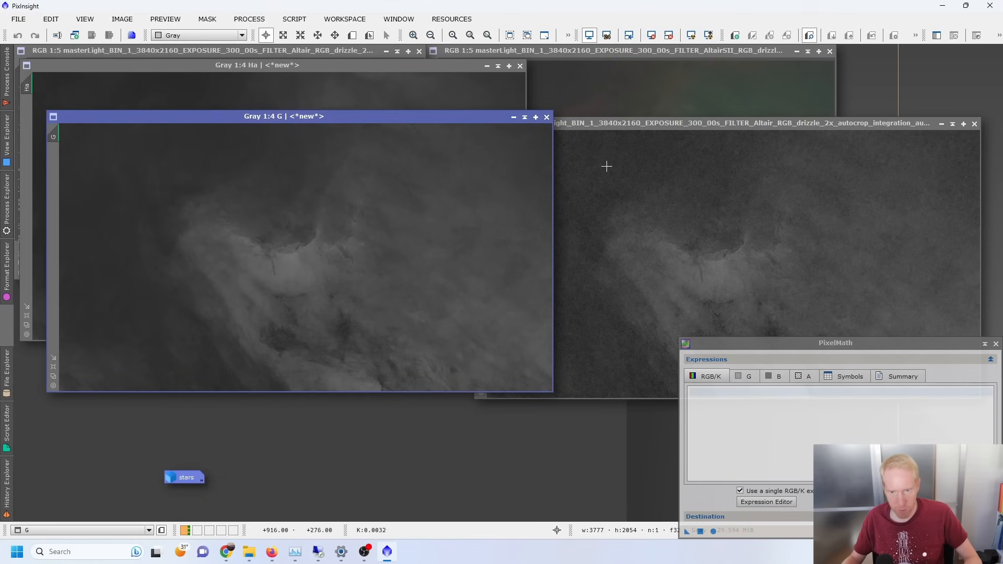
# Rename the blue channel image as B.
pyautogui.click(481, 199)
pyautogui.doubleClick(480, 198)
pyautogui.write('B')
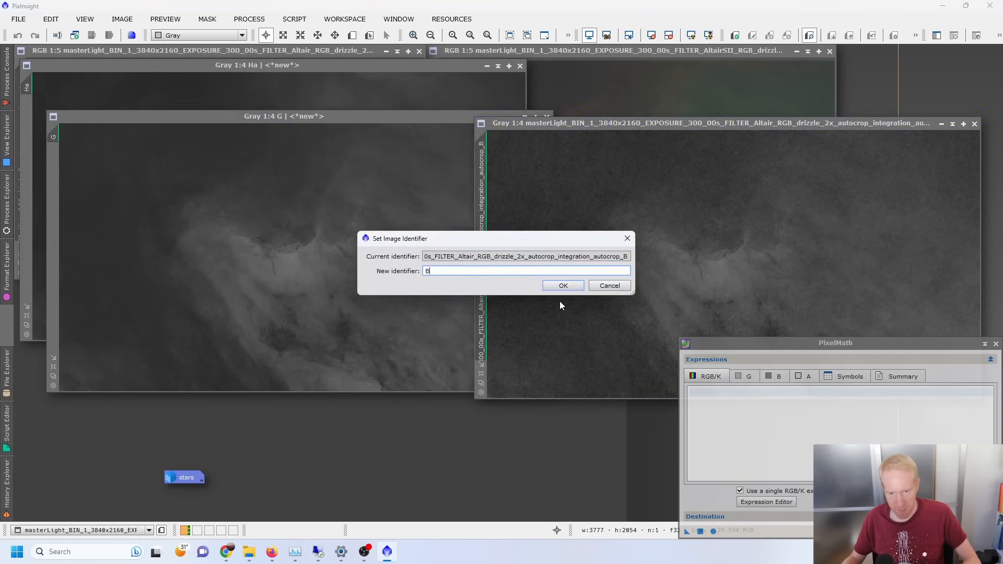
pyautogui.click(565, 285)
# Create a new image in PixelMath from the single RGB/K expression 0.1*B+0.9*G.
pyautogui.moveTo(797, 347); pyautogui.dragTo(325, 169)
pyautogui.click(303, 232)
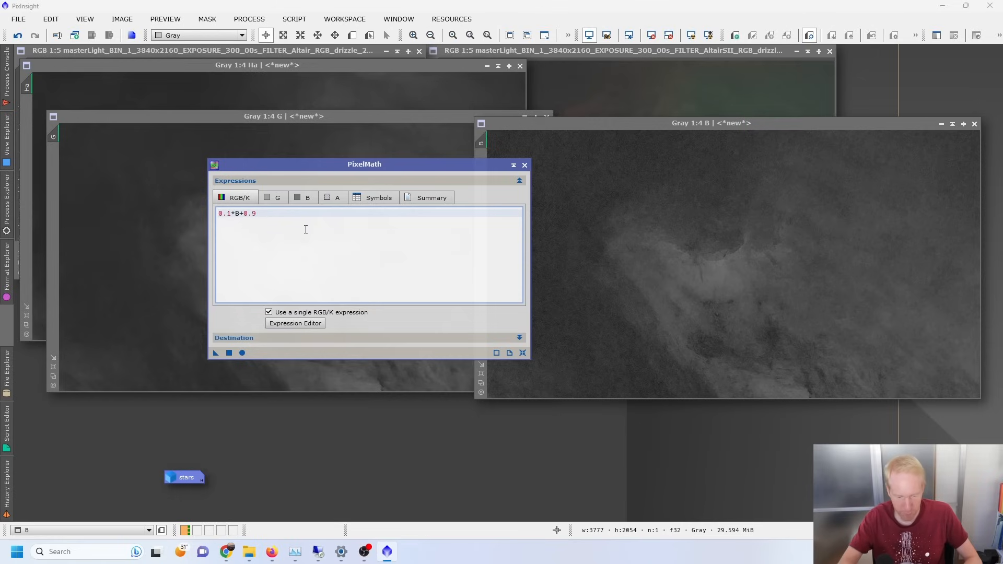
pyautogui.write('*G')
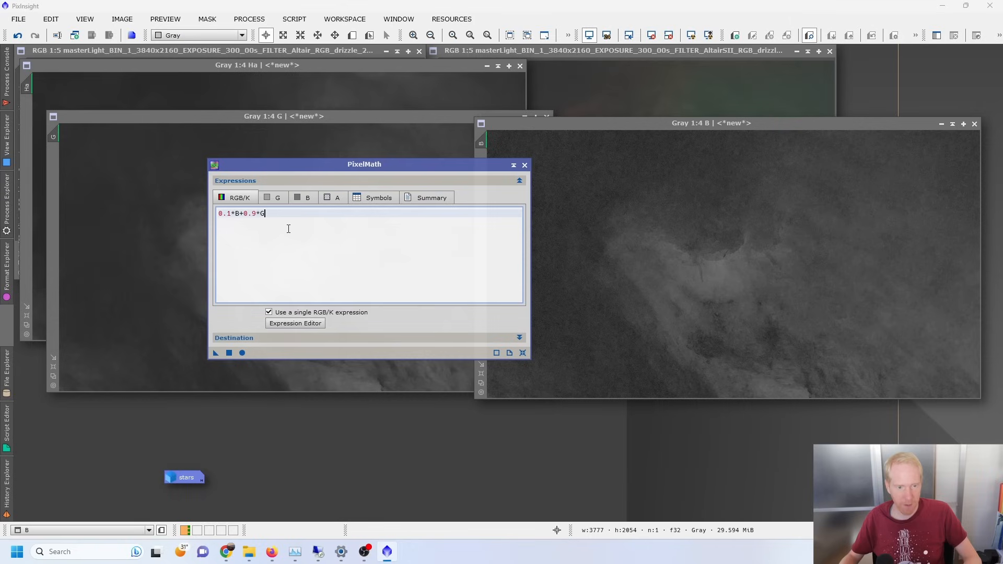
pyautogui.moveTo(218, 213); pyautogui.dragTo(265, 213)
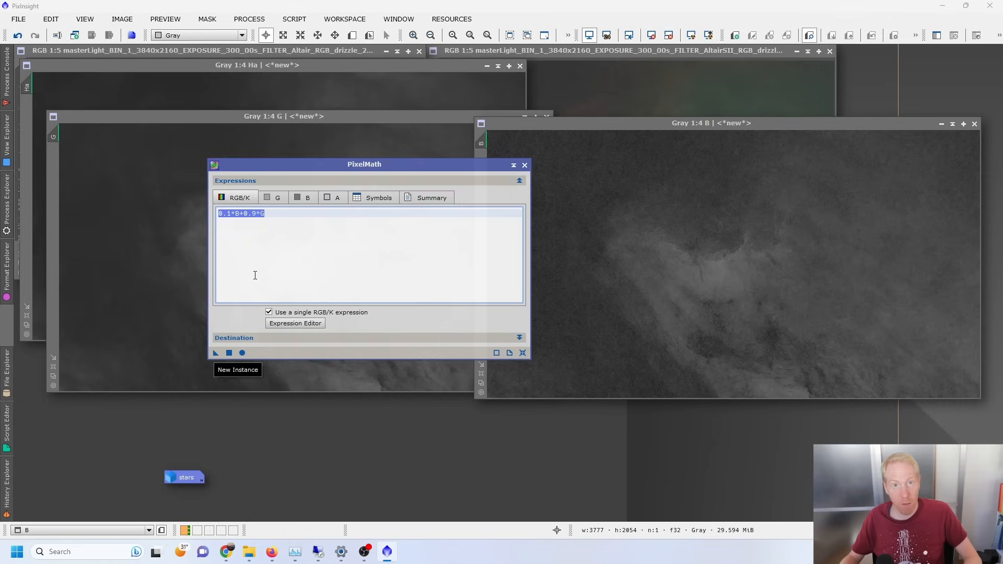
pyautogui.click(242, 352)
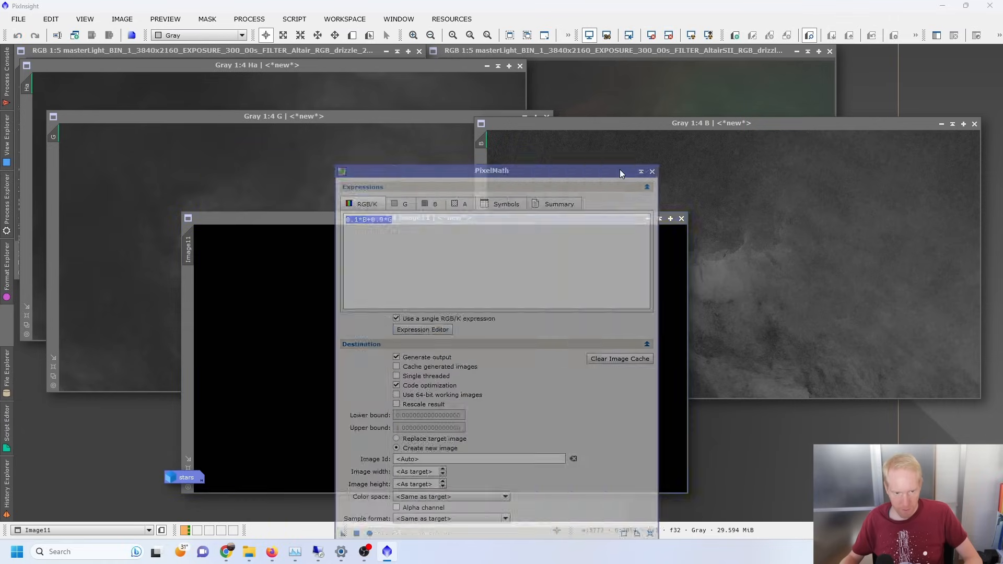
pyautogui.moveTo(620, 172); pyautogui.dragTo(925, 150)
# Apply a screen auto-stretch to the new blended image and rename it as OIII1.
pyautogui.moveTo(287, 218); pyautogui.dragTo(206, 155)
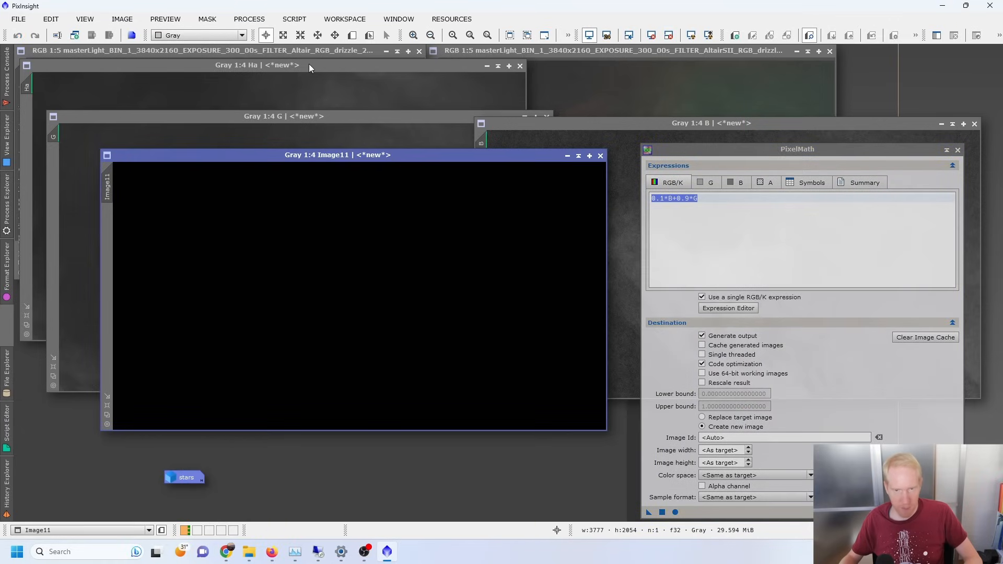
pyautogui.click(691, 35)
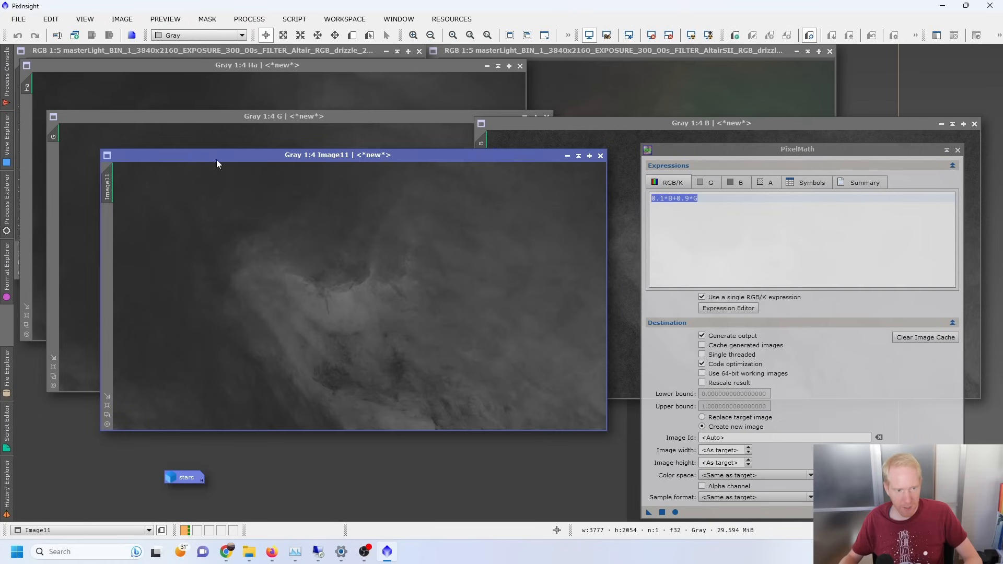
pyautogui.doubleClick(108, 193)
pyautogui.write('OIII1')
pyautogui.press('Return')
pyautogui.moveTo(436, 159); pyautogui.dragTo(363, 114)
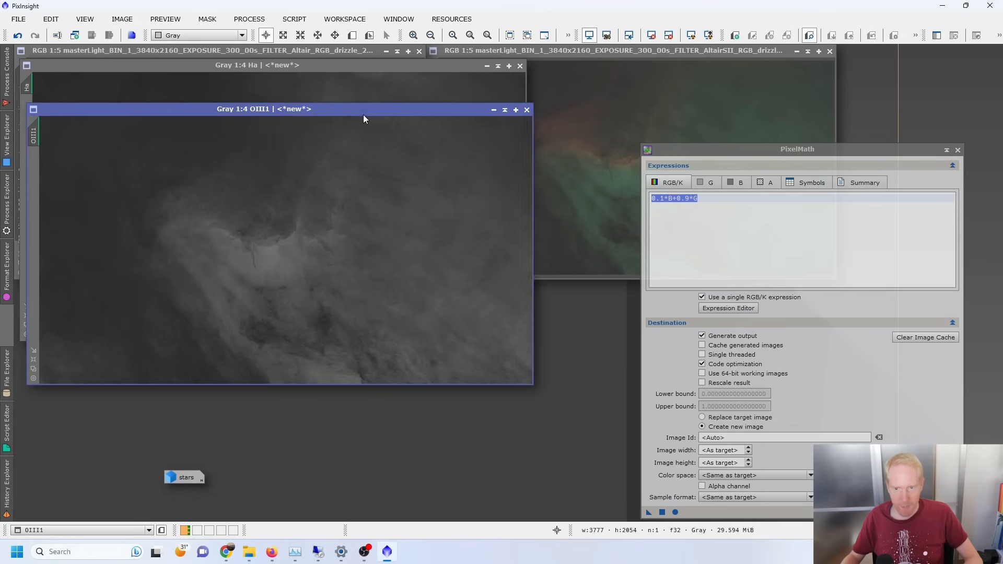
# Split the starless AltairSII RGB image into separate red, green and blue channel images.
pyautogui.click(604, 51)
pyautogui.moveTo(608, 52); pyautogui.dragTo(324, 81)
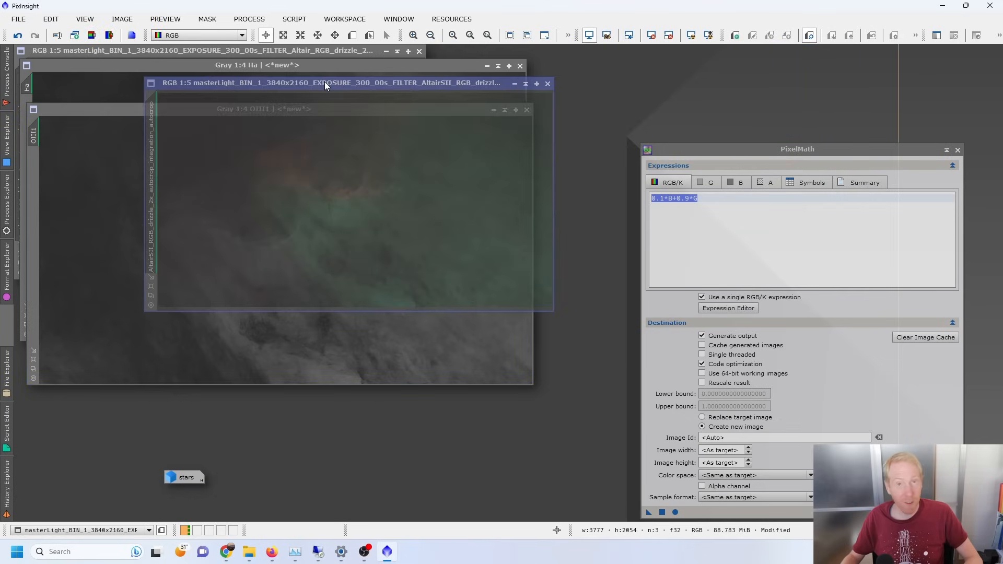
pyautogui.click(109, 36)
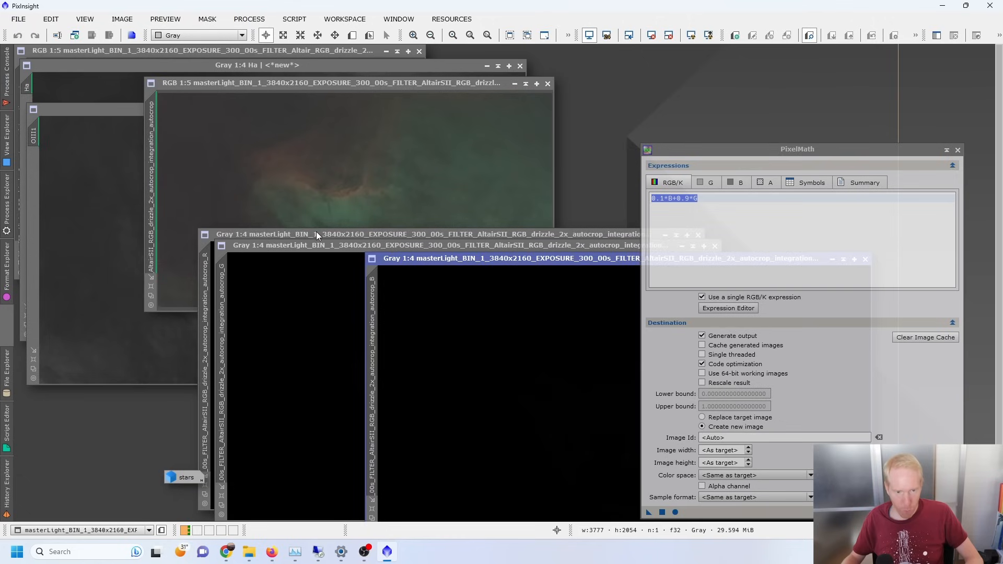
# Rename the red channel image extracted from the AltairSII data as SII.
pyautogui.moveTo(316, 235); pyautogui.dragTo(343, 83)
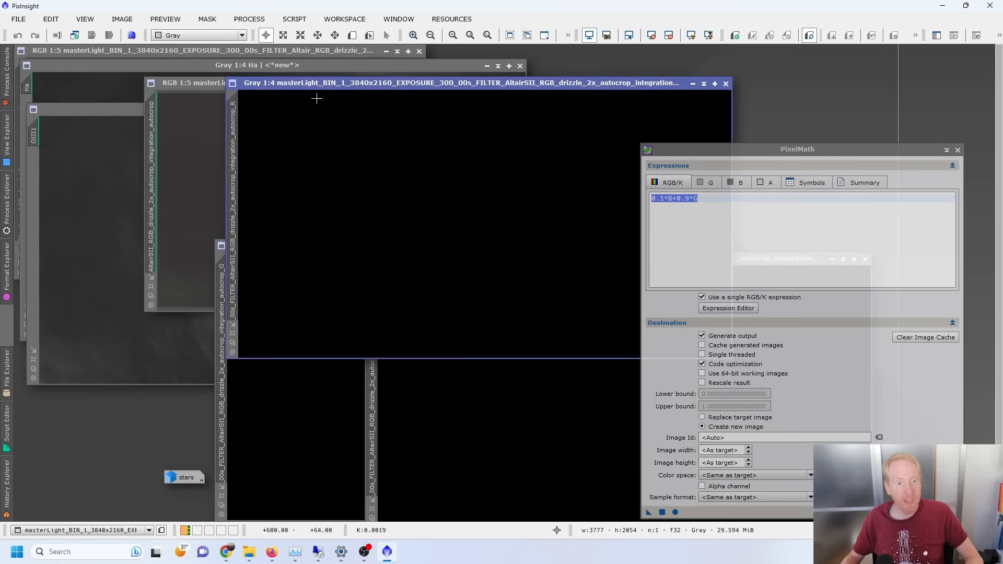
pyautogui.doubleClick(232, 129)
pyautogui.write('SII')
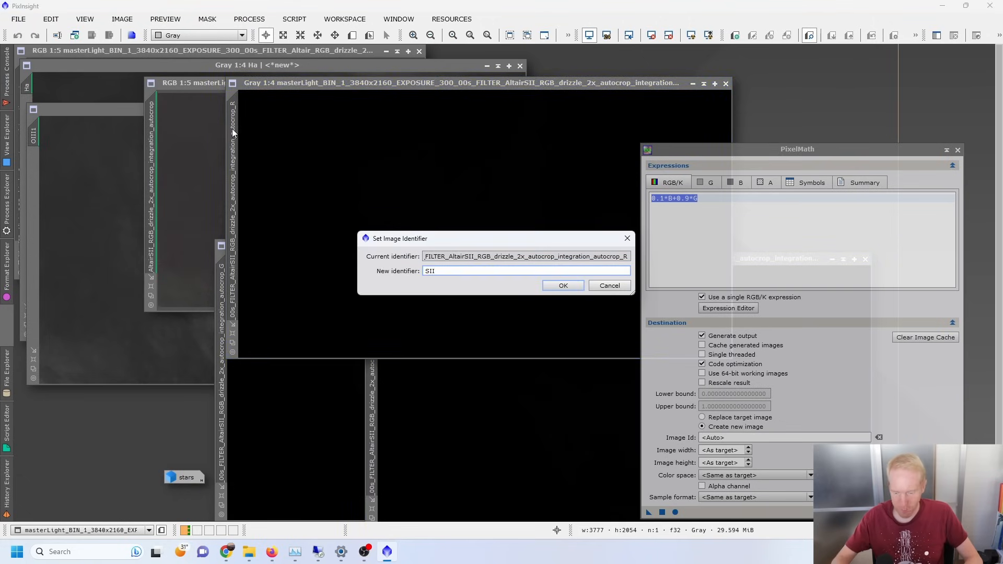
pyautogui.press('Return')
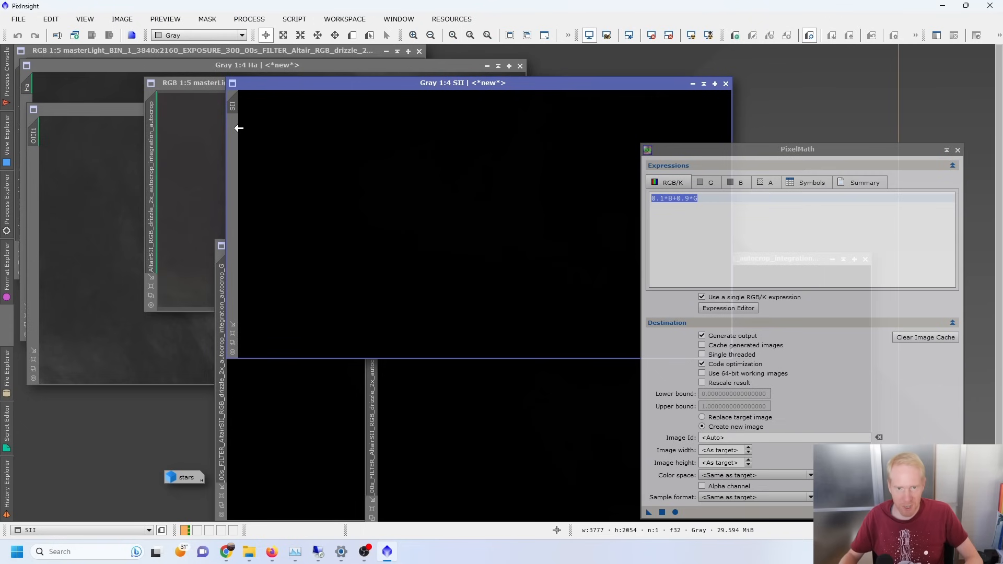
# Apply a screen auto-stretch to the SII image and inspect it.
pyautogui.click(691, 35)
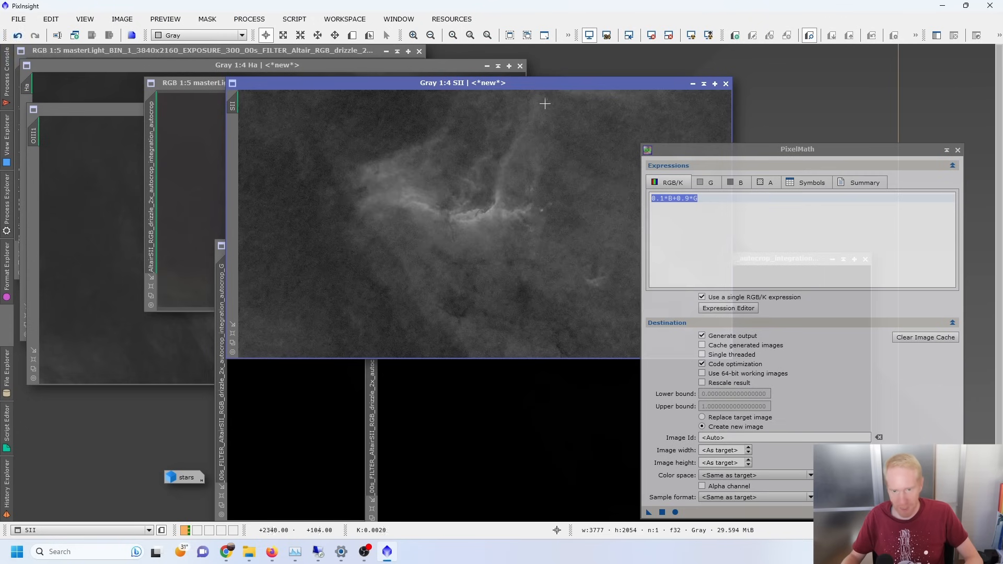
pyautogui.moveTo(551, 84); pyautogui.dragTo(343, 75)
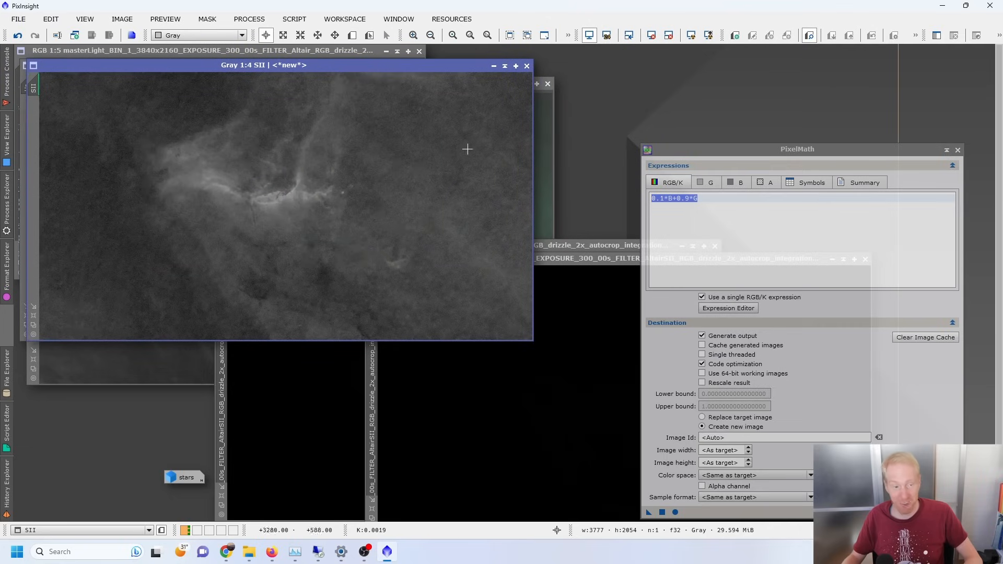
pyautogui.scroll(-2, 414, 220)
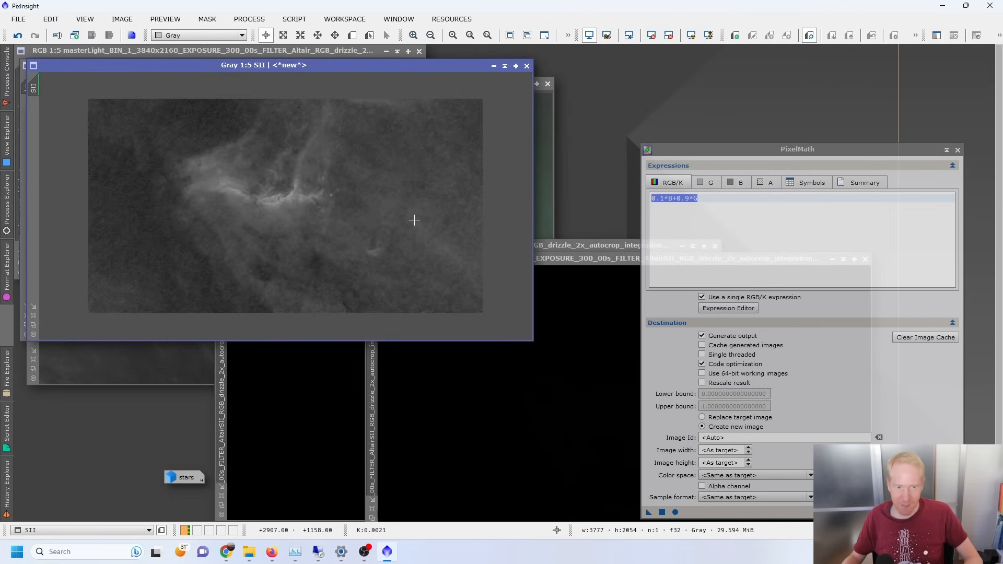
pyautogui.scroll(2, 414, 220)
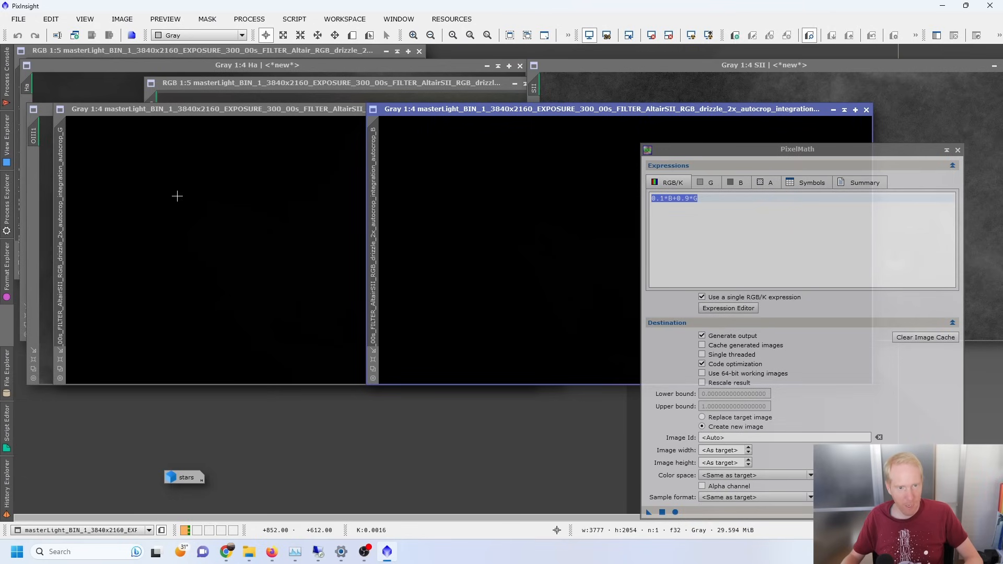
# Apply a screen auto-stretch to the green and blue channel images extracted from the AltairSII data.
pyautogui.click(187, 109)
pyautogui.click(691, 35)
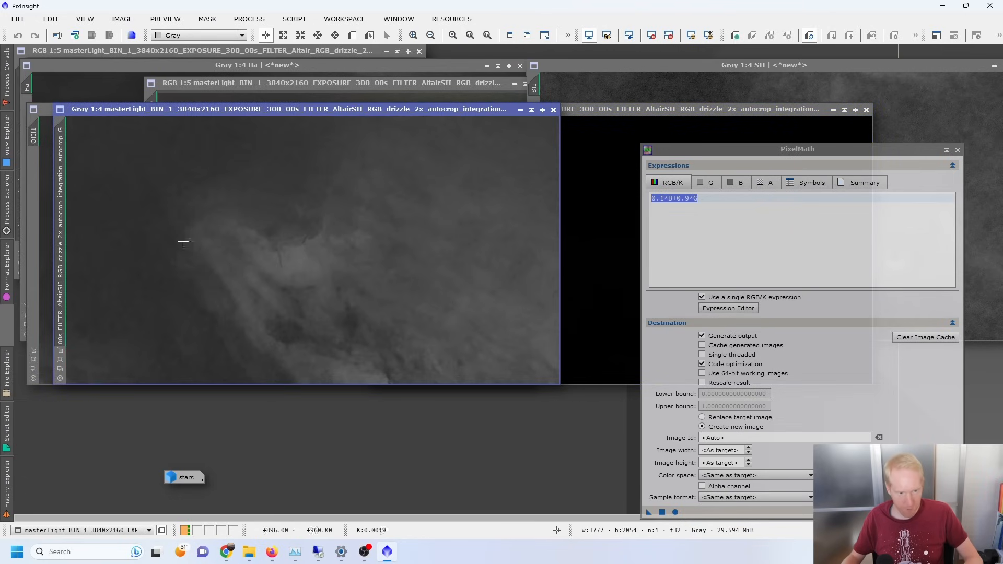
pyautogui.click(637, 112)
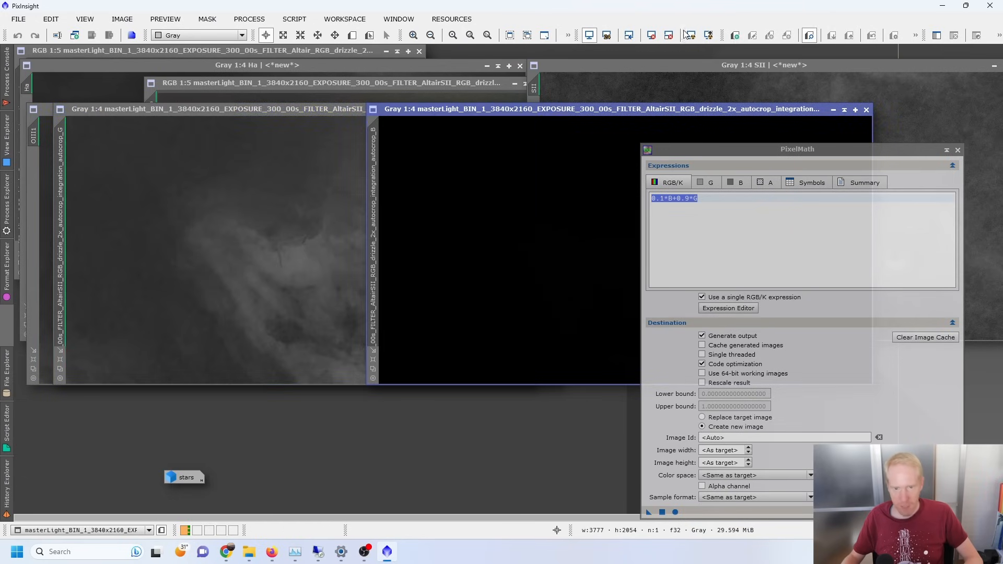
pyautogui.click(691, 36)
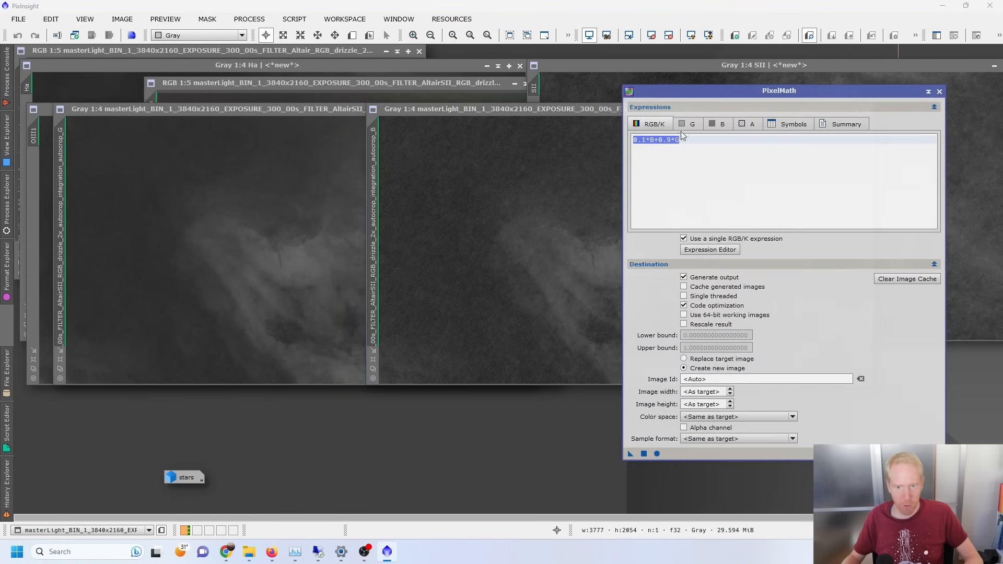
# Rename the AltairSII green channel image as G and the blue channel image as B.
pyautogui.doubleClick(63, 156)
pyautogui.write('G')
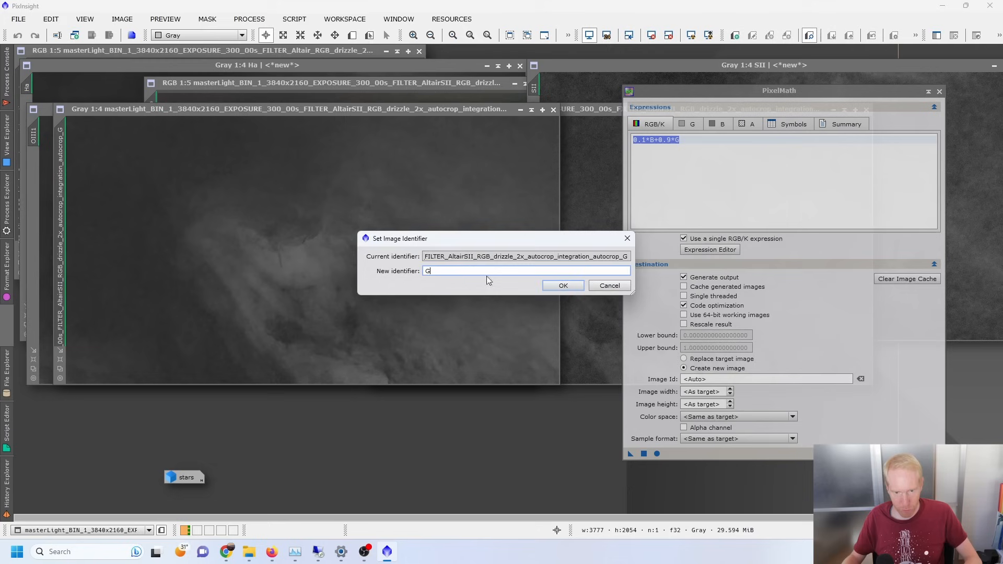
pyautogui.click(572, 290)
pyautogui.click(618, 109)
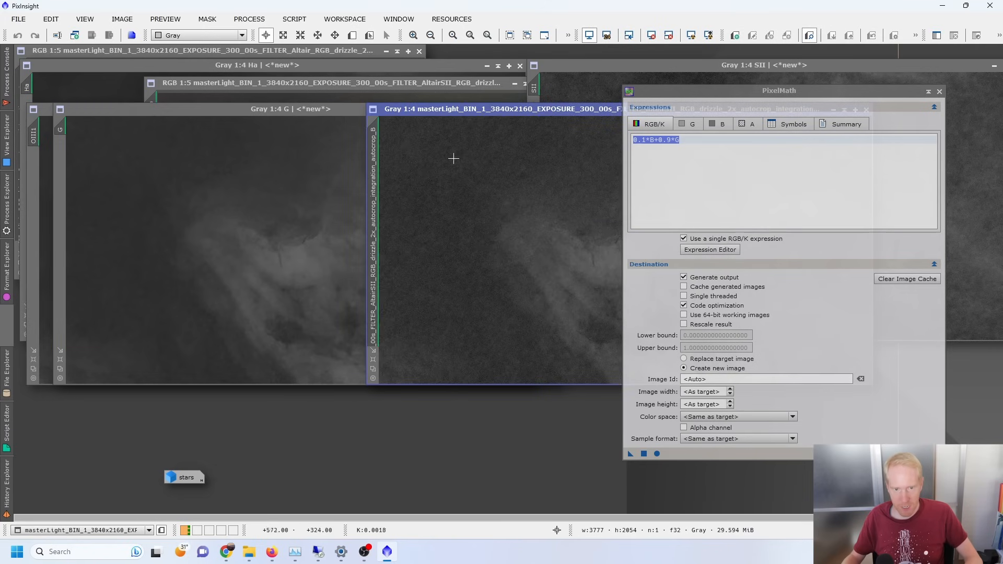
pyautogui.doubleClick(373, 151)
pyautogui.write('B')
pyautogui.click(563, 285)
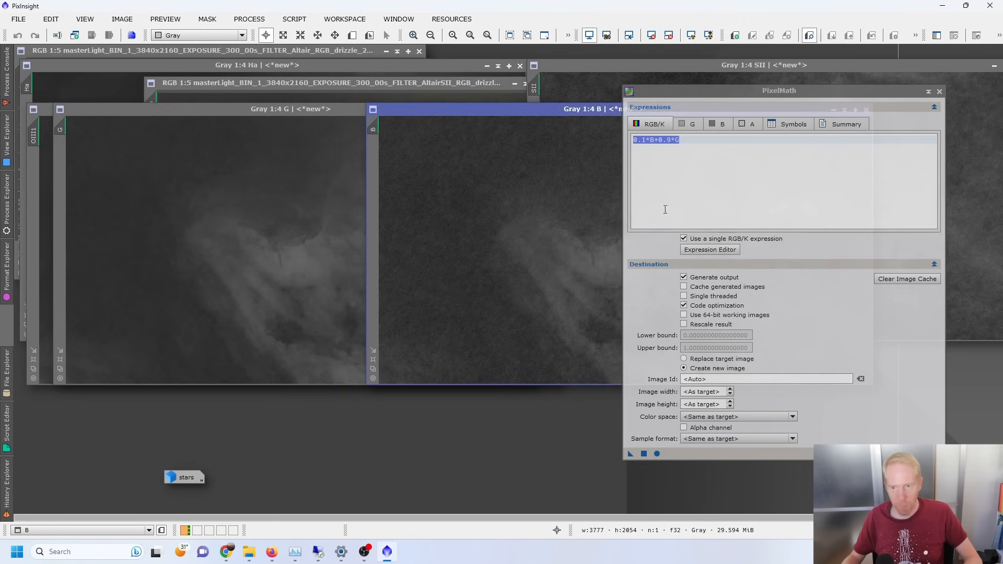
# Create a new image in PixelMath from the expression 0.1*B+0.9*G and apply a screen auto-stretch to it.
pyautogui.click(701, 193)
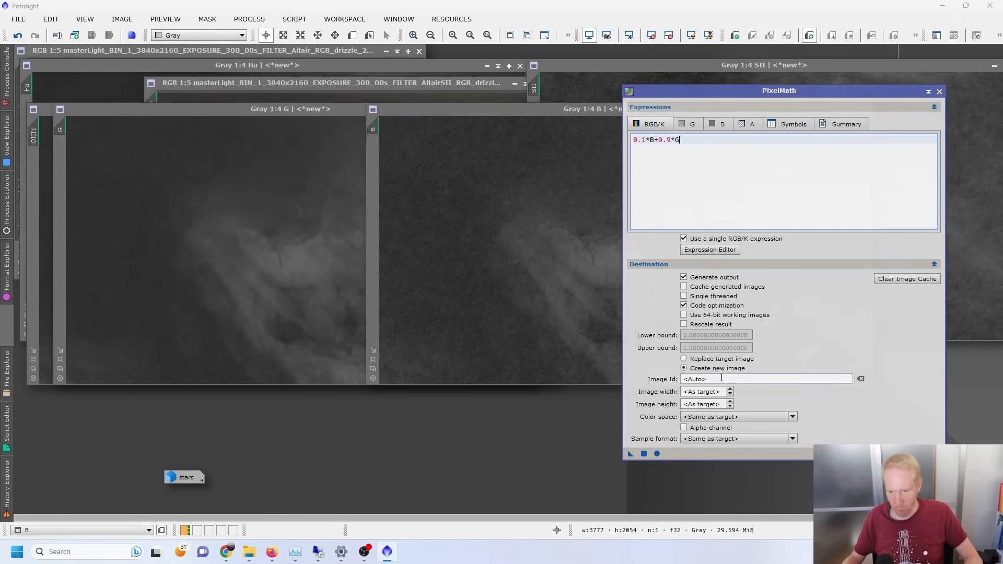
pyautogui.click(644, 453)
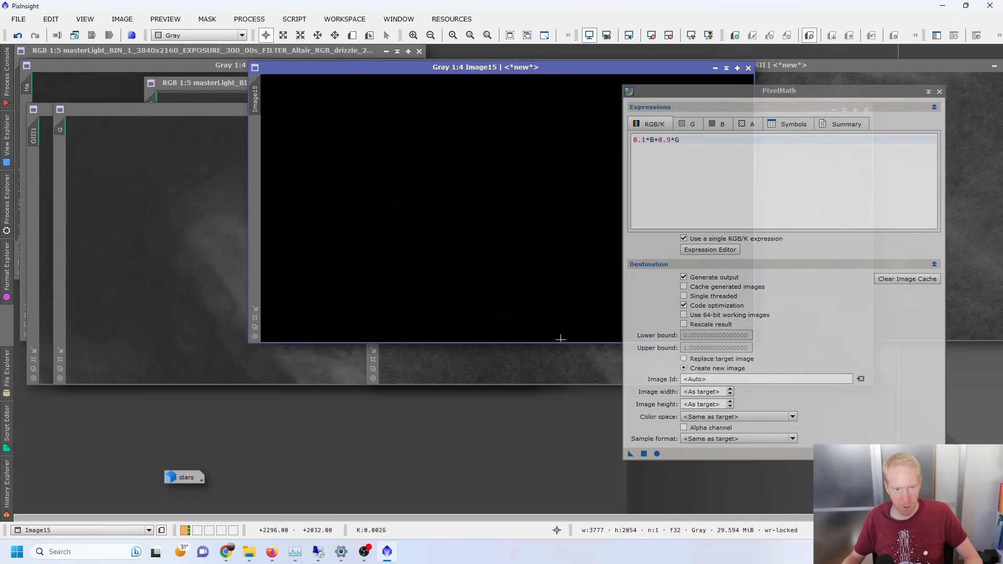
pyautogui.click(734, 40)
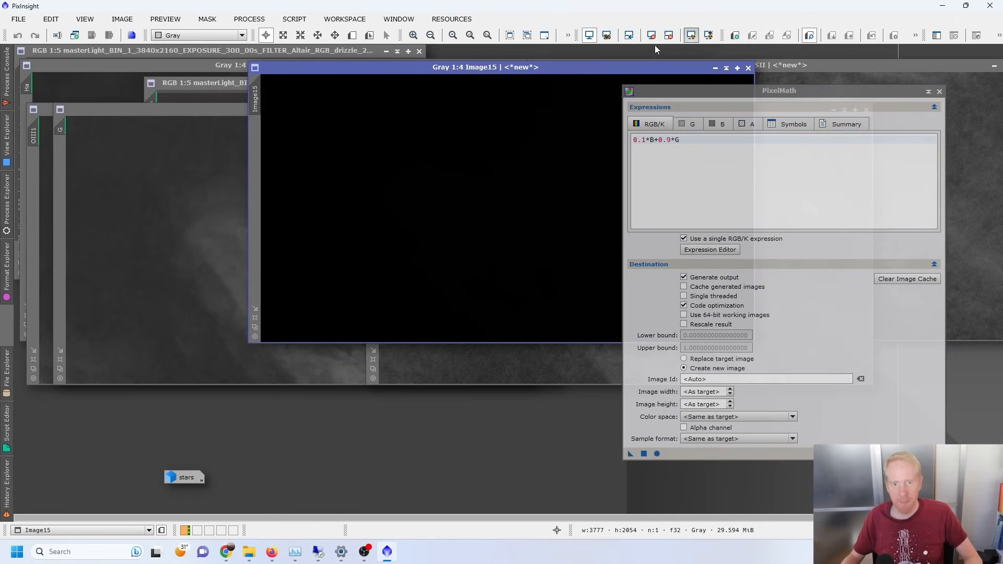
# Rename the new AltairSII blend as OIII2 and close the PixelMath process.
pyautogui.doubleClick(256, 94)
pyautogui.write('OIII')
pyautogui.press('Return')
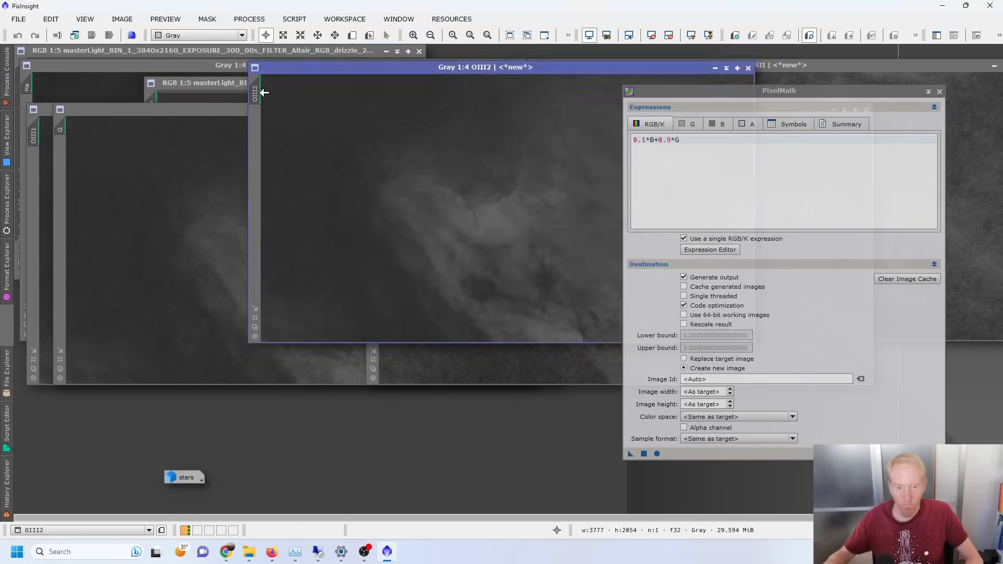
pyautogui.moveTo(503, 71); pyautogui.dragTo(380, 187)
pyautogui.click(940, 91)
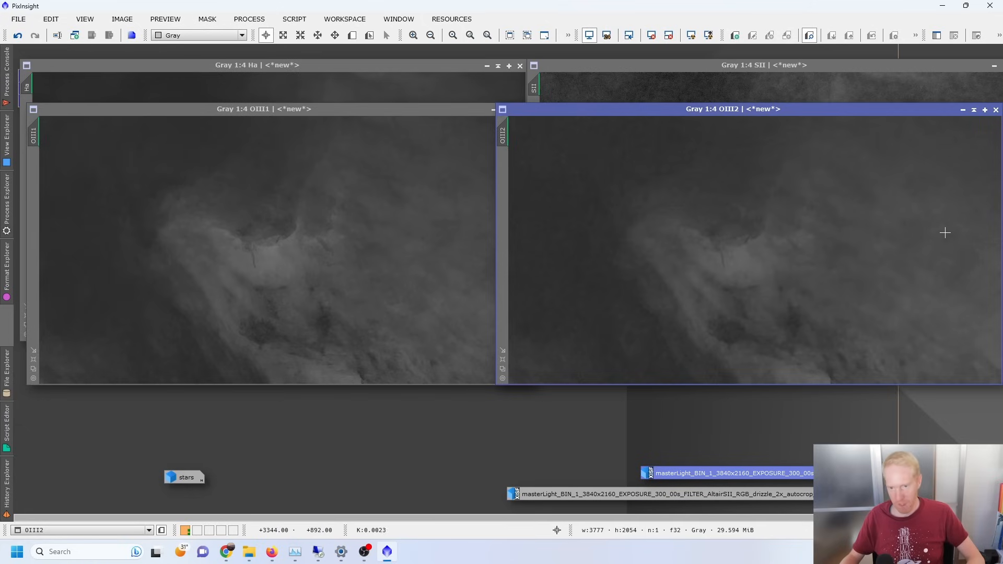
# Compare the nebula detail and noise of the OIII1 and OIII2 images side by side at 1:1 and in full.
pyautogui.click(283, 228)
pyautogui.scroll(3, 273, 226)
pyautogui.click(796, 255)
pyautogui.scroll(2, 796, 256)
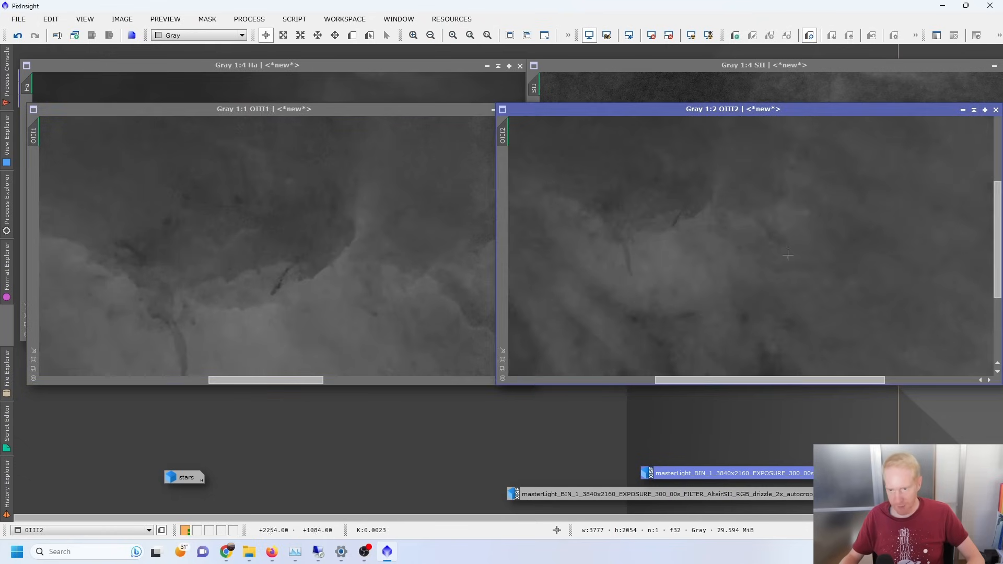
pyautogui.scroll(1, 568, 190)
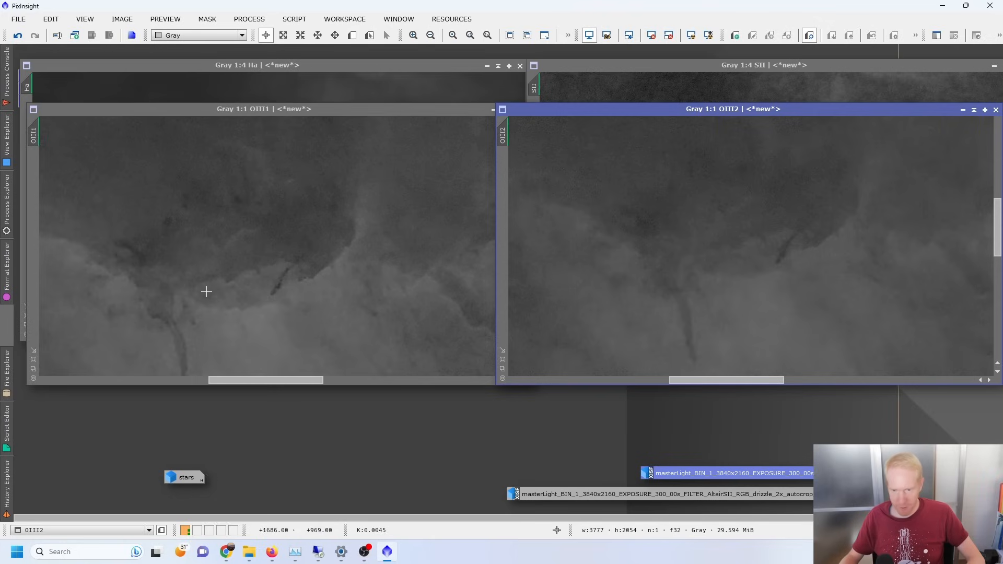
pyautogui.scroll(-4, 742, 279)
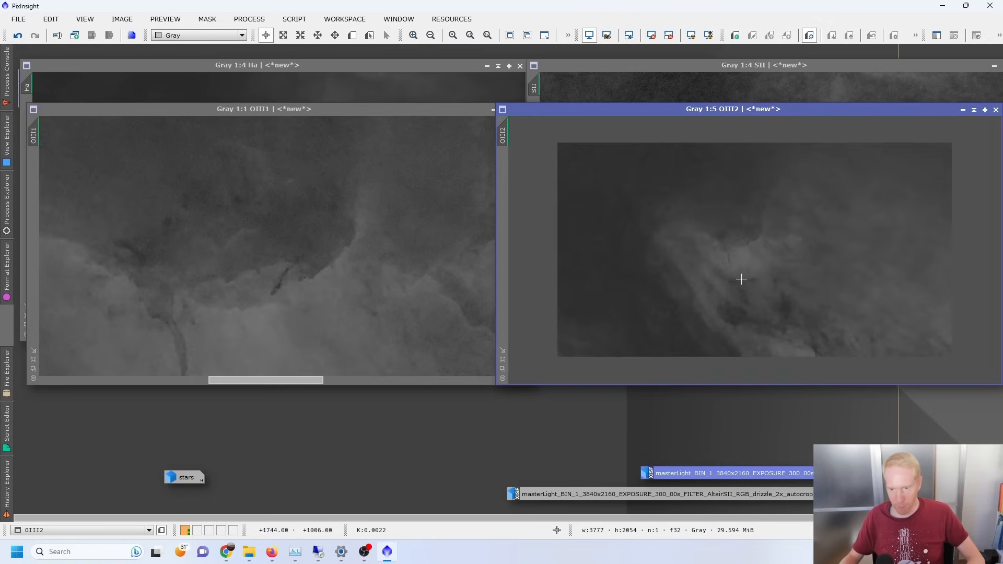
pyautogui.scroll(1, 764, 309)
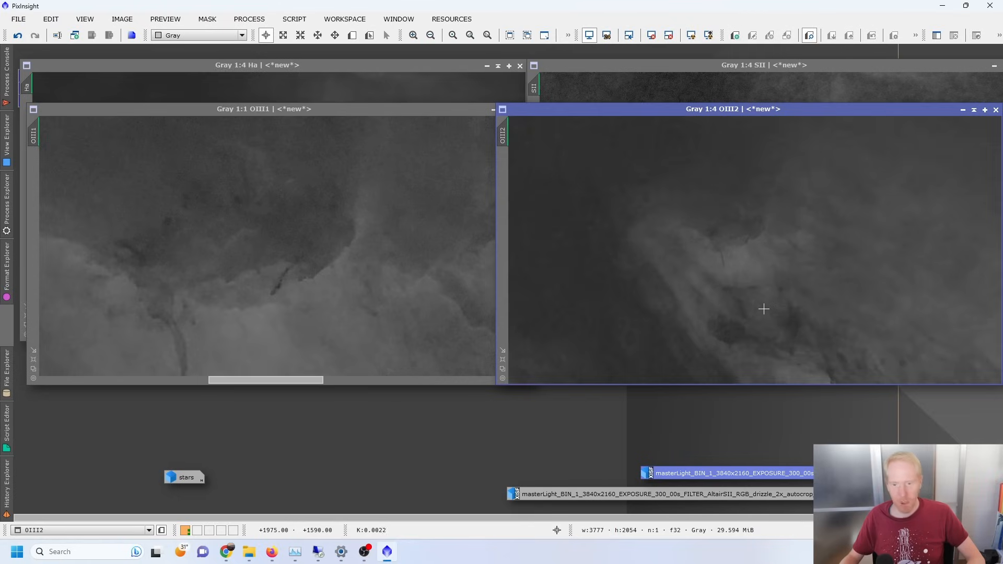
pyautogui.click(268, 280)
pyautogui.scroll(-4, 270, 279)
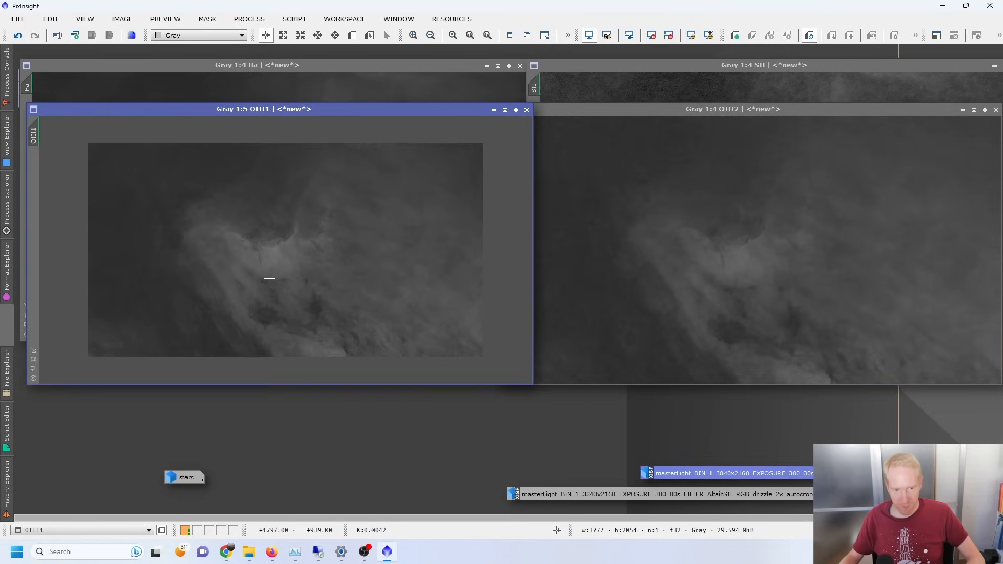
pyautogui.scroll(1, 270, 279)
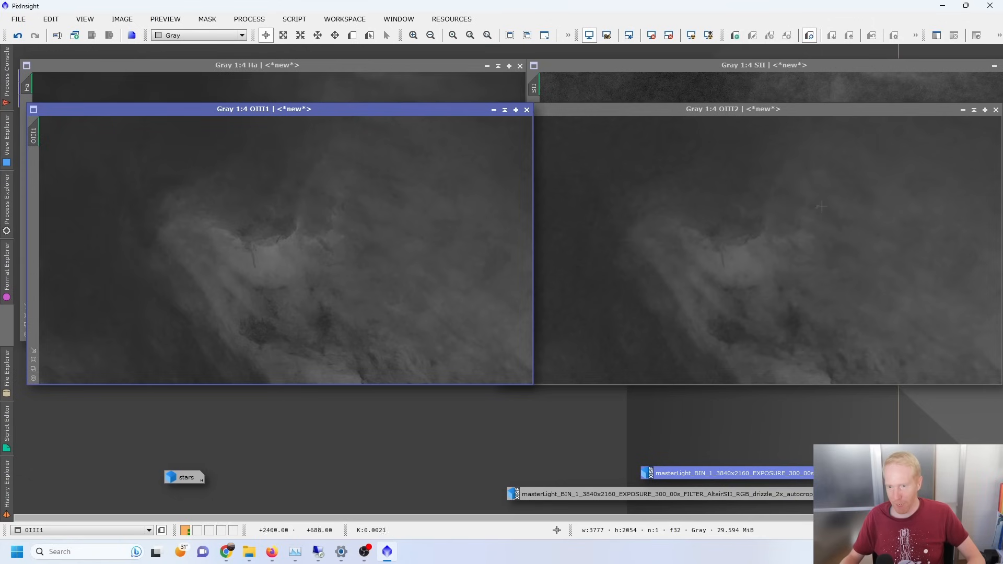
# Reopen PixelMath and change the first term of the RGB/K expression to 0.2*OIII2.
pyautogui.click(3, 182)
pyautogui.doubleClick(85, 220)
pyautogui.moveTo(699, 141); pyautogui.dragTo(635, 142)
pyautogui.click(696, 180)
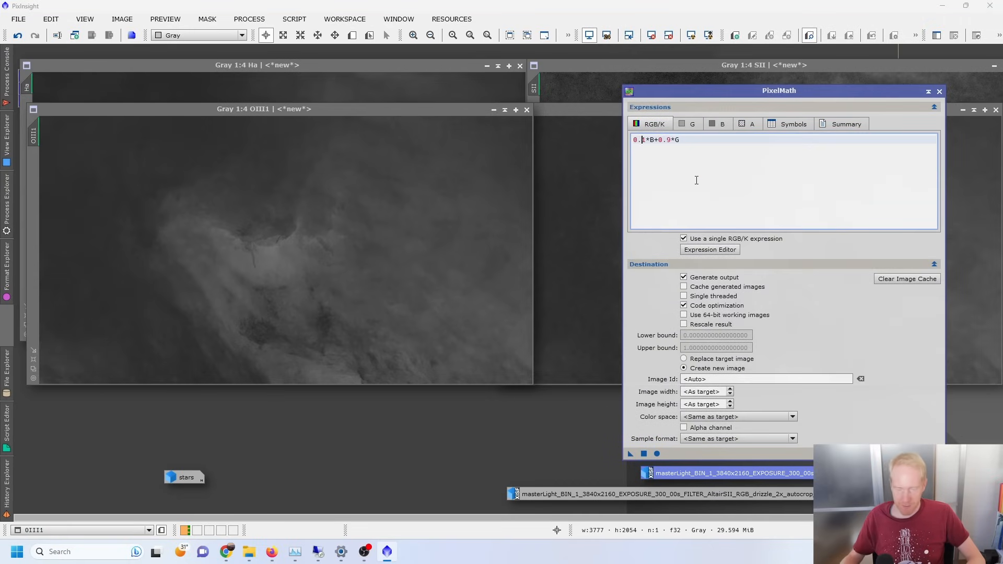
pyautogui.press('Delete')
pyautogui.write('2')
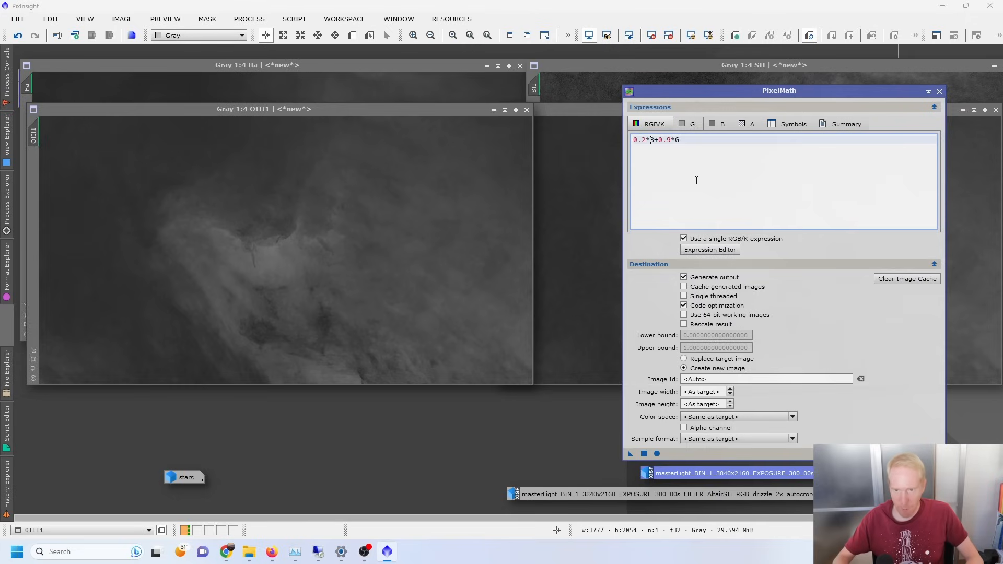
pyautogui.press('Right')
pyautogui.press('Delete')
pyautogui.write('OIII12')
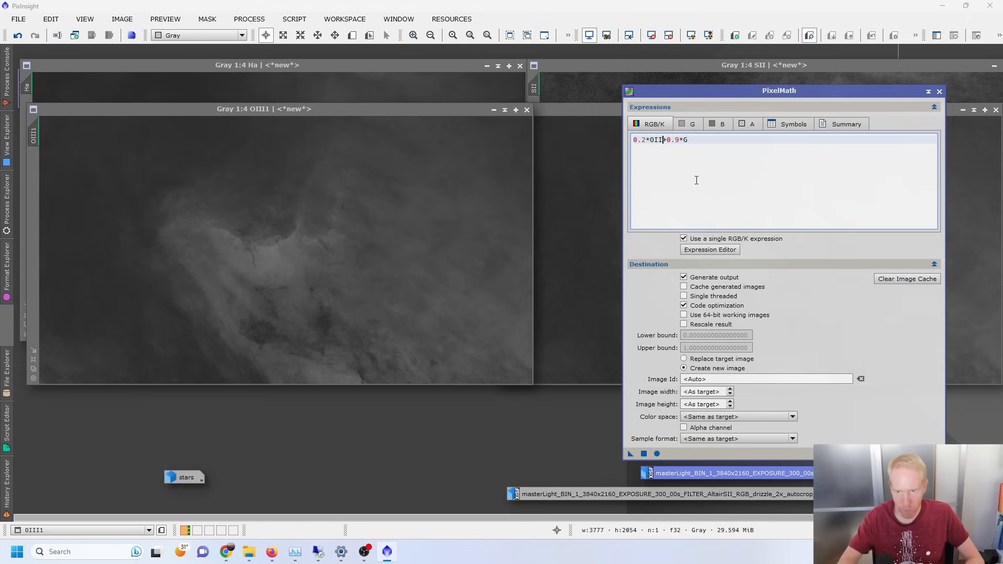
pyautogui.press('BackSpace')
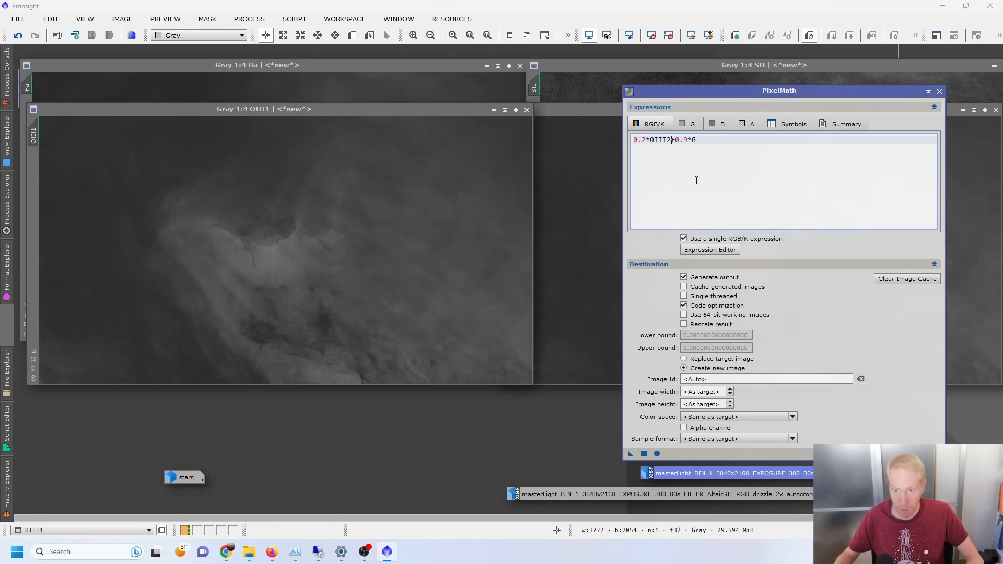
# Change the second term of the expression to 0.8*OIII1 and create a new image from 0.2*OIII2+0.8*OIII1.
pyautogui.moveTo(822, 94); pyautogui.dragTo(409, 119)
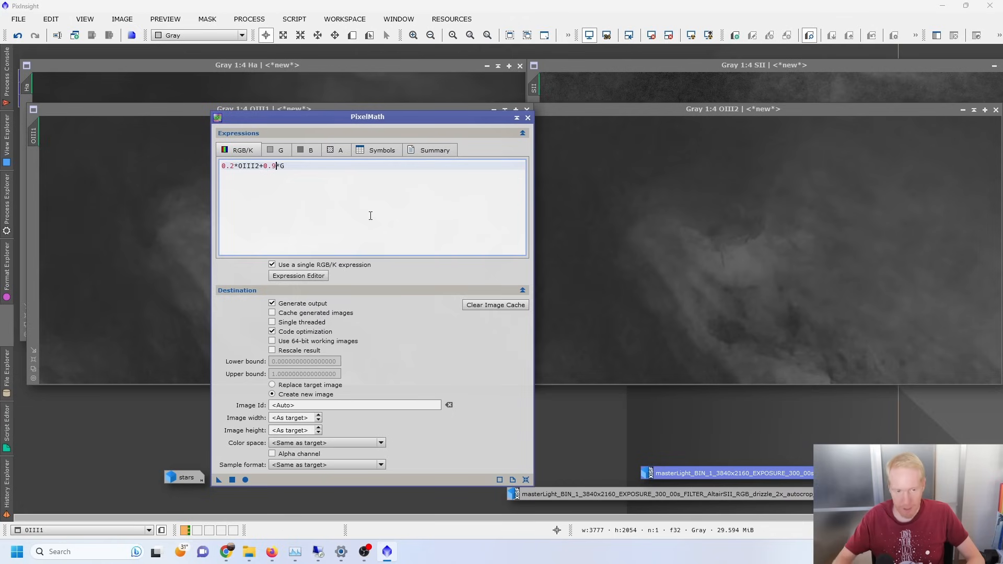
pyautogui.write('8*')
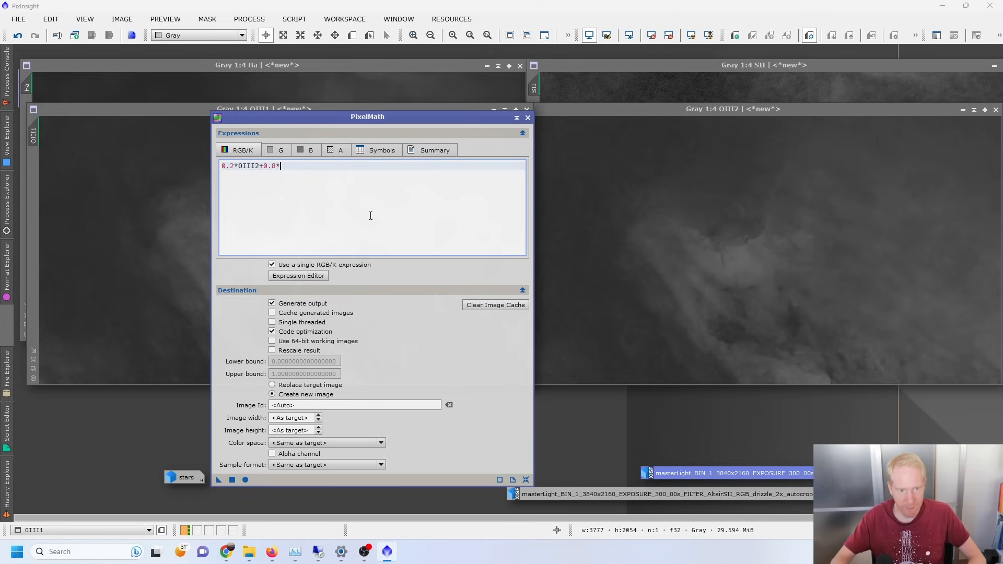
pyautogui.write('OIII1')
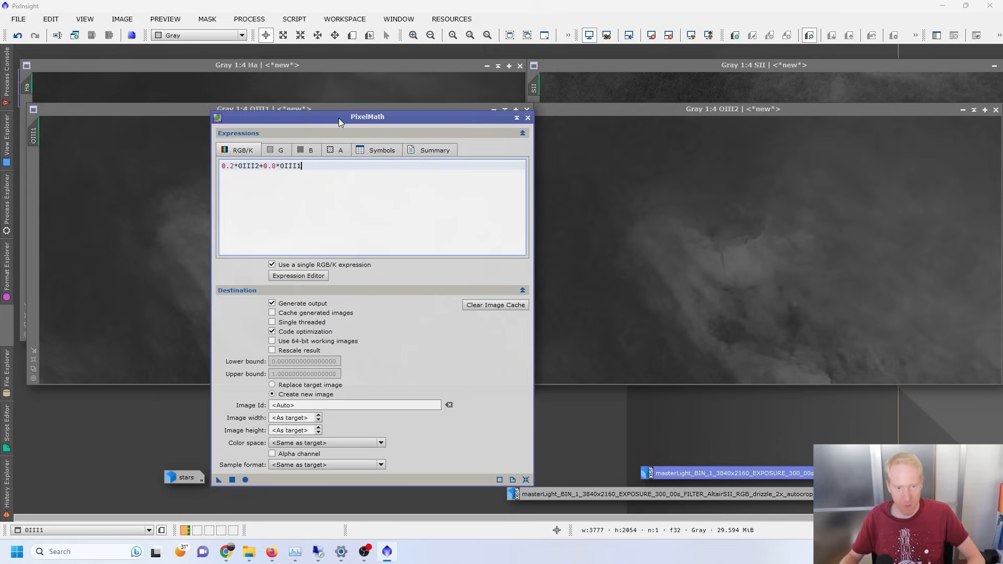
pyautogui.moveTo(338, 118); pyautogui.dragTo(770, 81)
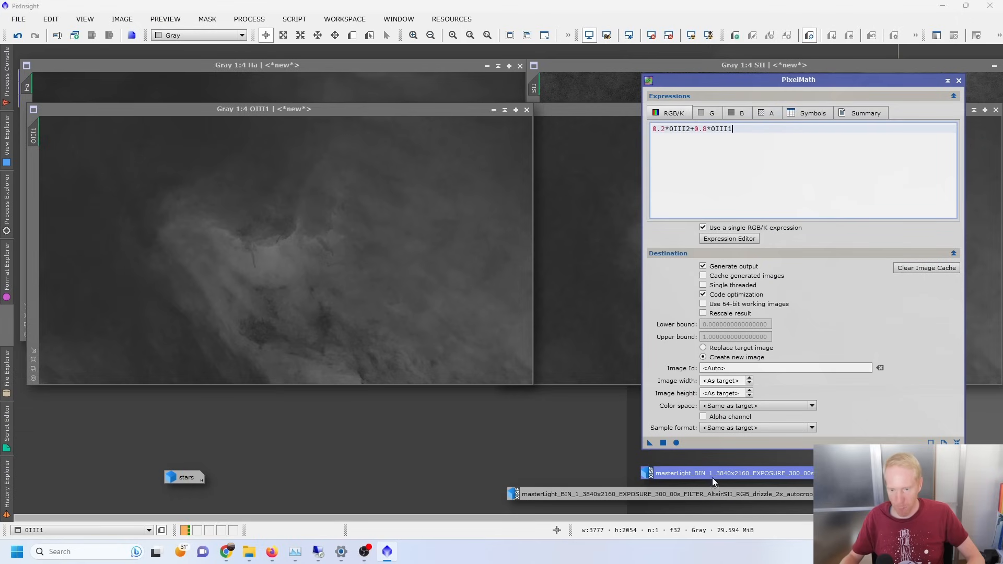
pyautogui.click(662, 443)
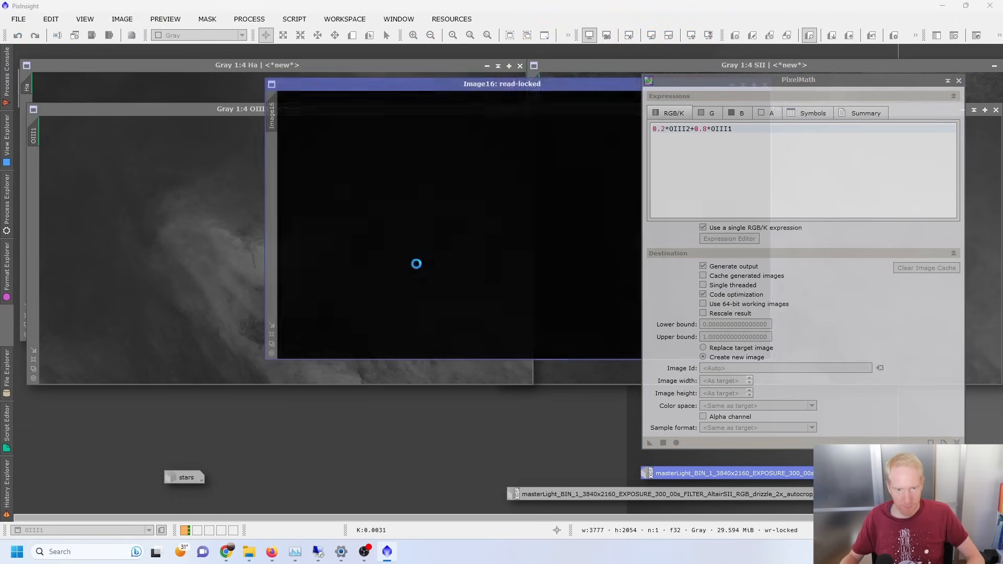
# Rename the new OIII blend as OIII, then put away PixelMath and the OIII1 and OIII2 source images.
pyautogui.click(669, 37)
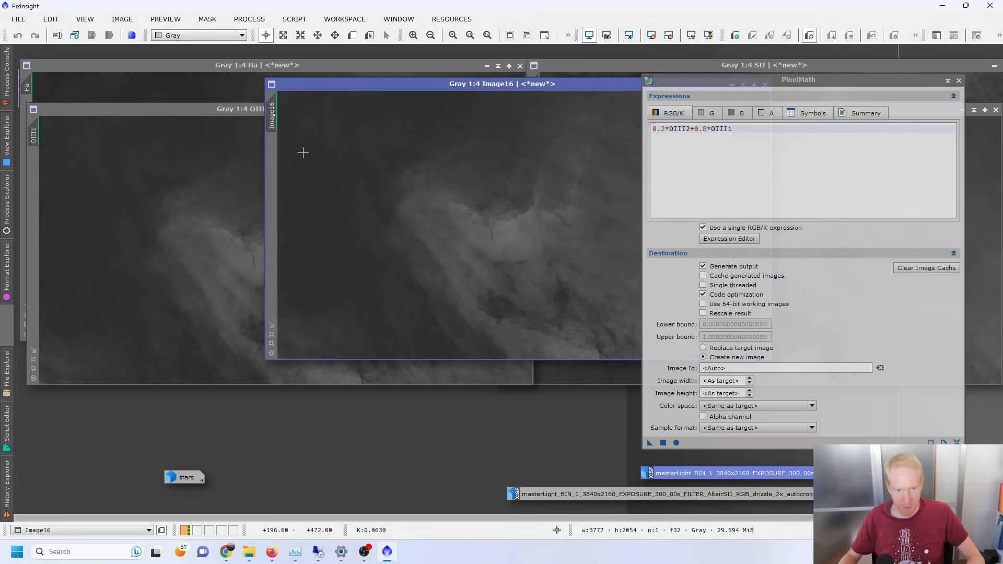
pyautogui.doubleClick(270, 115)
pyautogui.write('OIII')
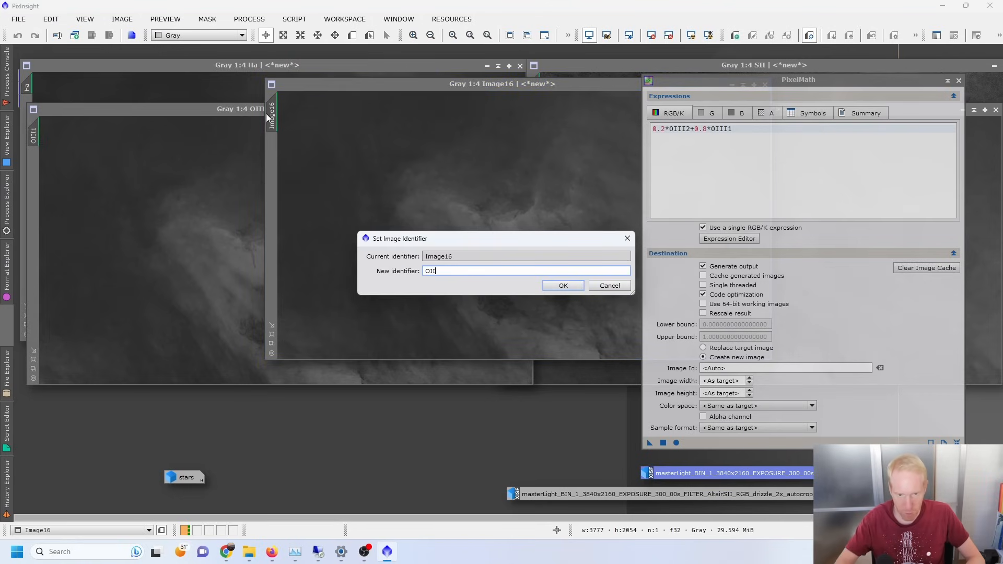
pyautogui.press('Return')
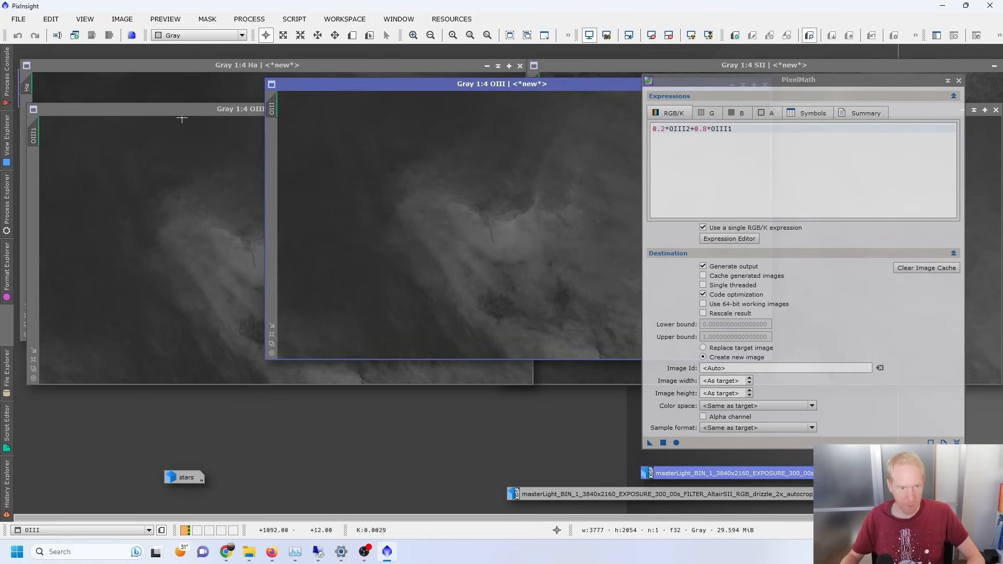
pyautogui.click(184, 116)
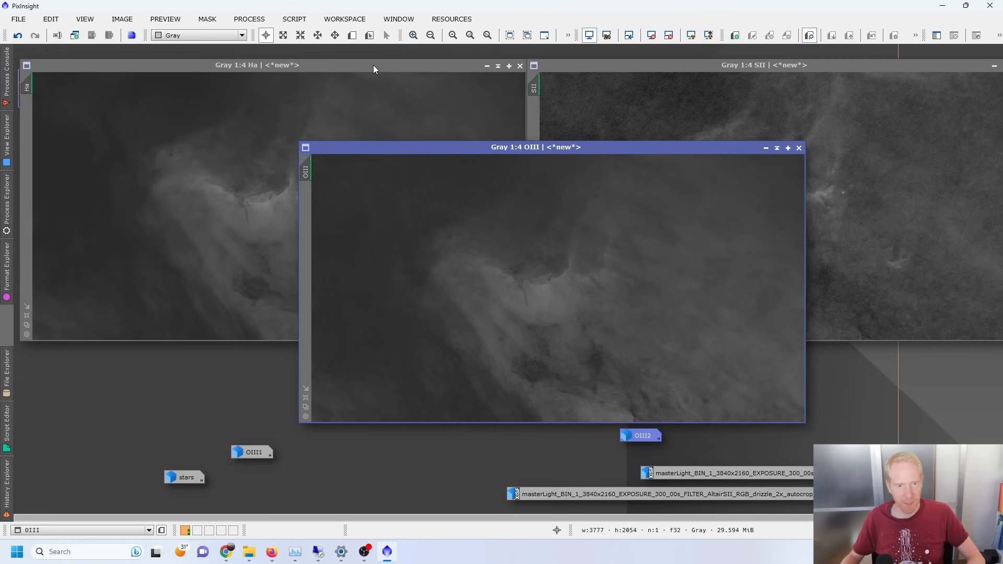
# Rearrange the Ha, OIII and SII images so all three and the saved stretch process icons are reachable.
pyautogui.click(332, 67)
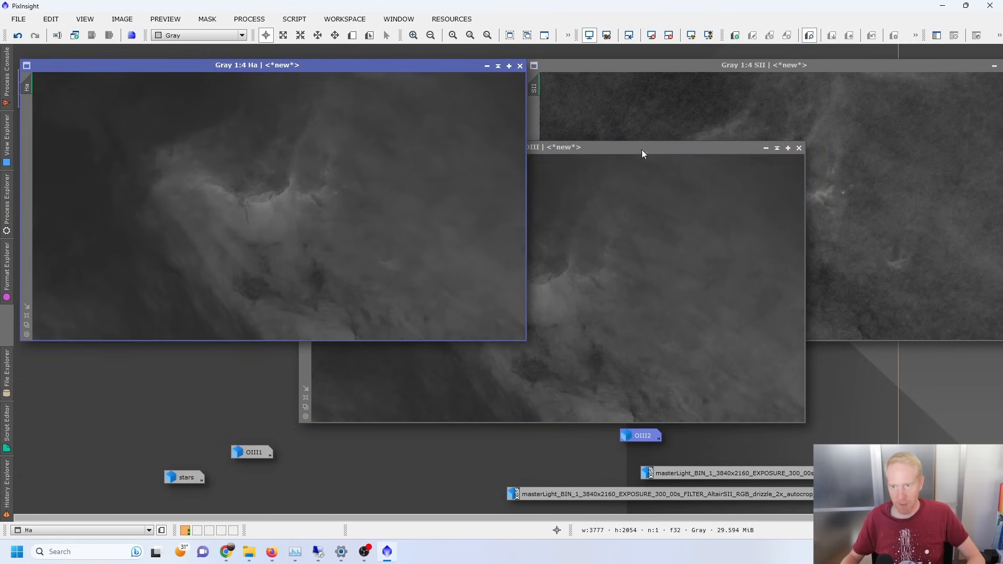
pyautogui.click(761, 64)
pyautogui.click(521, 378)
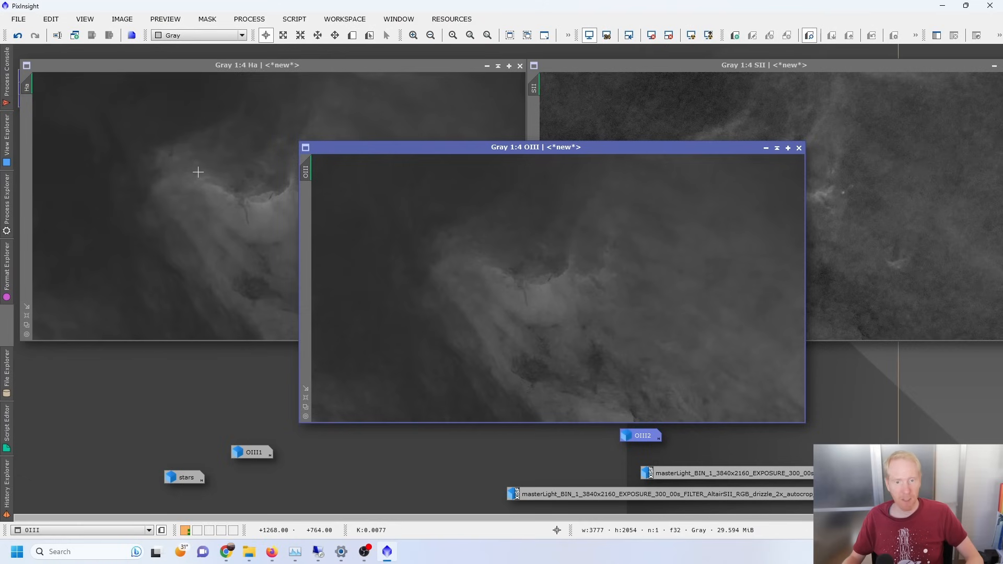
pyautogui.moveTo(431, 150); pyautogui.dragTo(378, 106)
pyautogui.moveTo(183, 65); pyautogui.dragTo(177, 125)
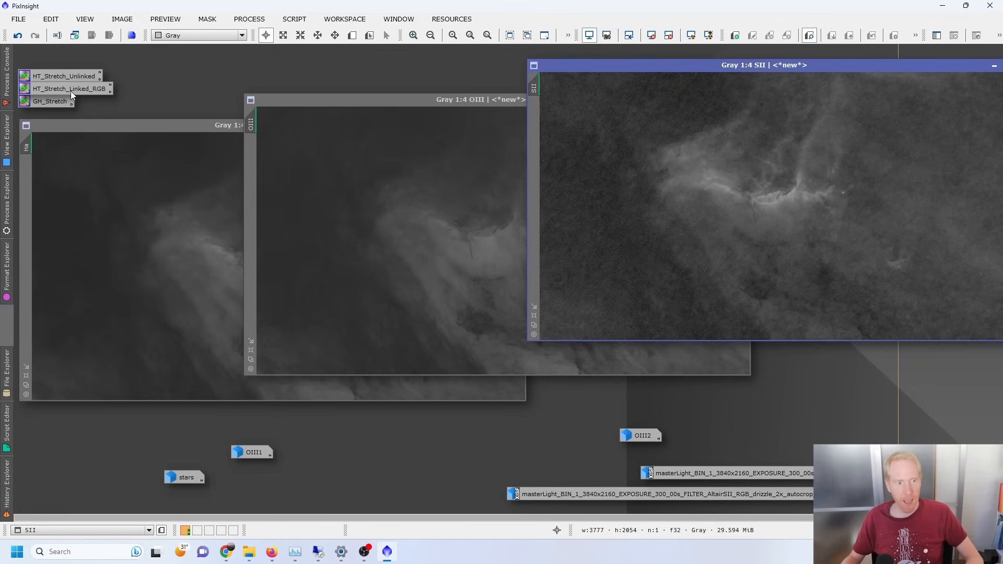
# Apply the saved HT_Stretch_Unlinked process to the Ha, OIII and SII images.
pyautogui.moveTo(53, 74); pyautogui.dragTo(163, 266)
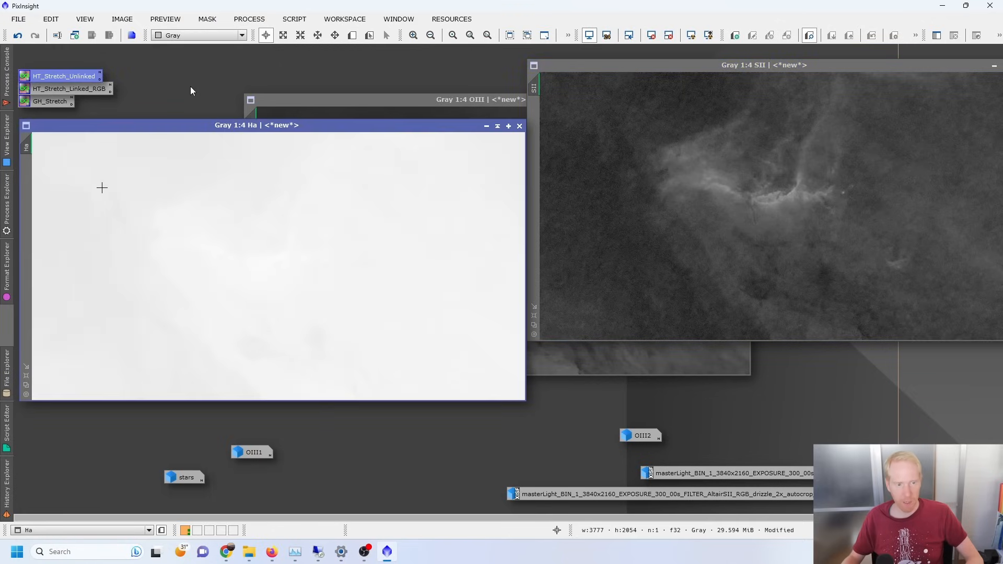
pyautogui.moveTo(61, 78); pyautogui.dragTo(303, 113)
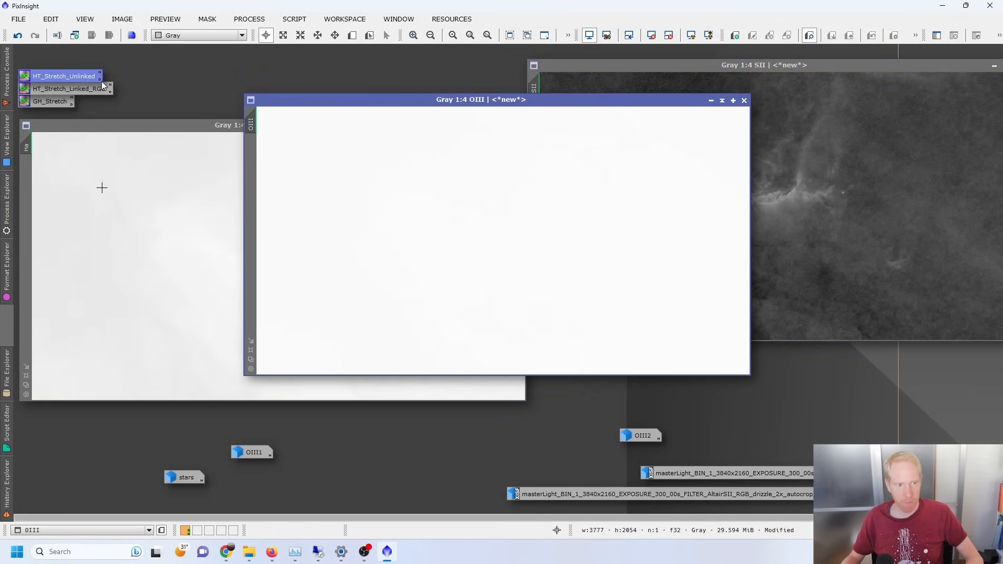
pyautogui.moveTo(65, 78); pyautogui.dragTo(963, 161)
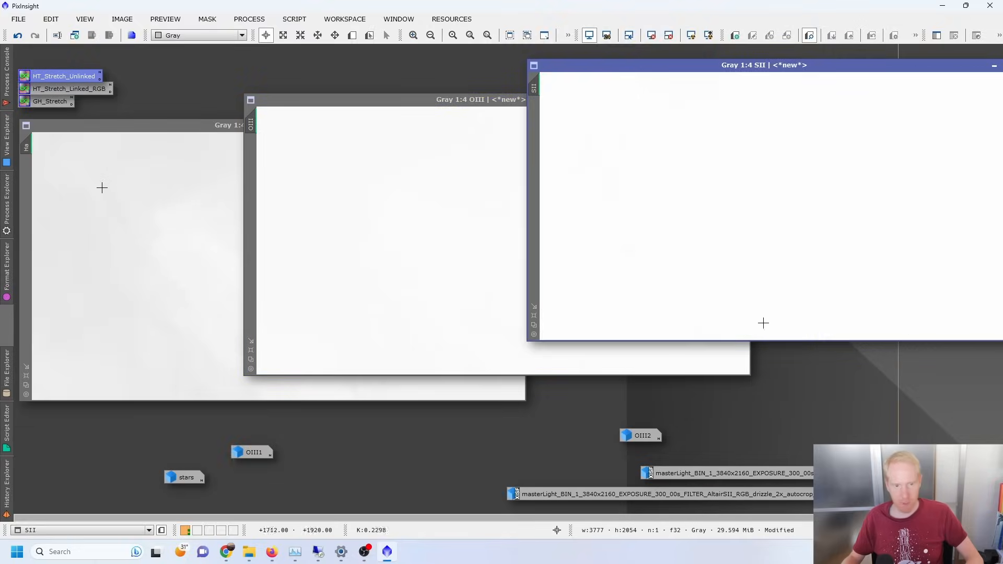
# Remove the temporary screen stretch from the Ha, OIII and SII images.
pyautogui.click(172, 135)
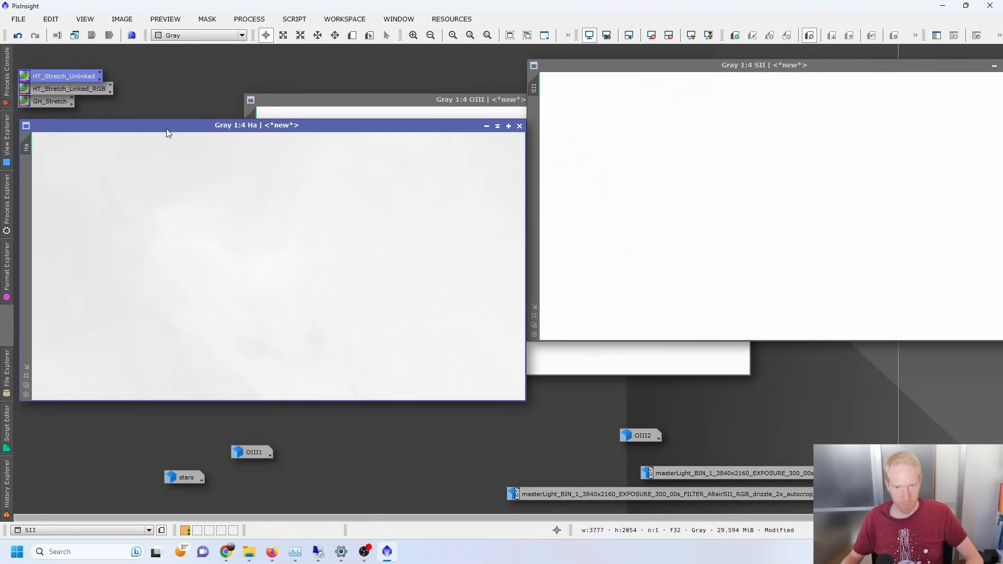
pyautogui.click(651, 36)
pyautogui.click(435, 99)
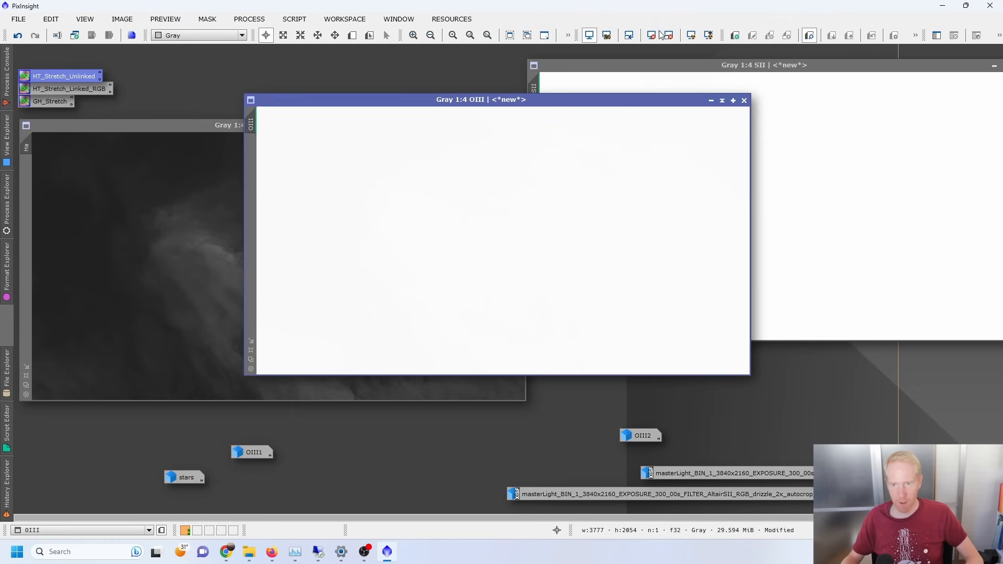
pyautogui.click(659, 35)
pyautogui.click(673, 59)
pyautogui.click(652, 35)
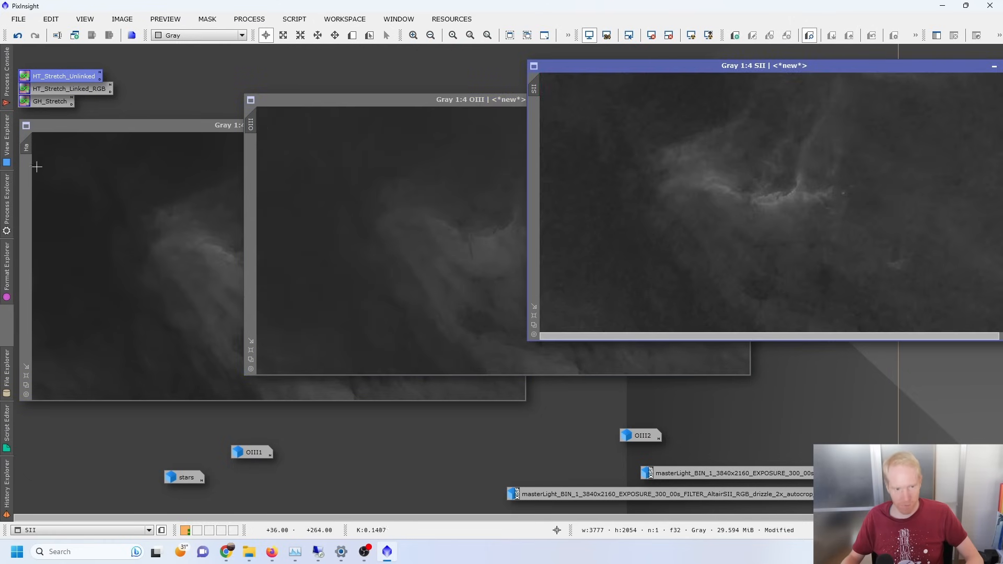
# Open the LRGBCombination process beside the channel images and inspect the Ha and OIII detail up close.
pyautogui.moveTo(6, 204)
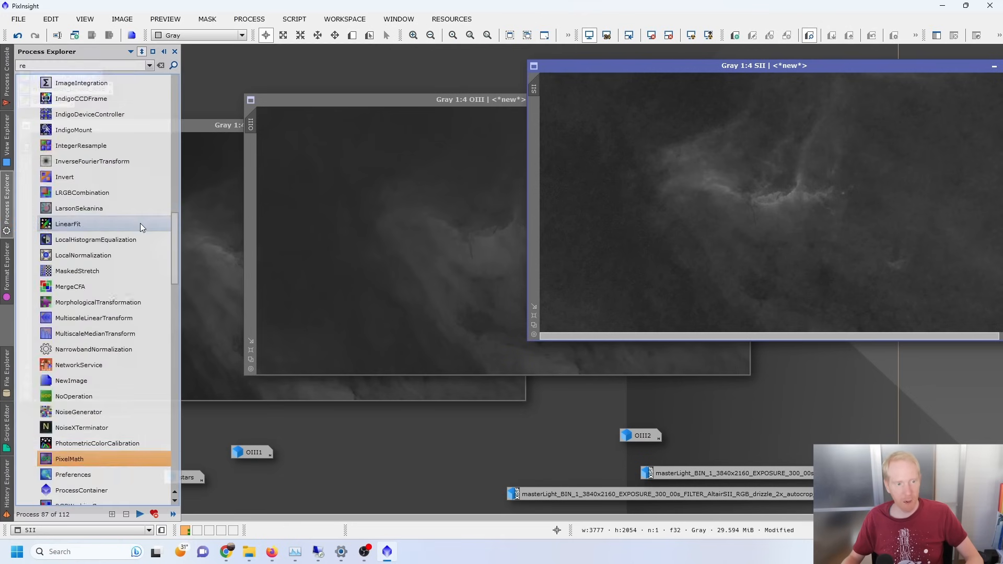
pyautogui.scroll(3, 139, 230)
pyautogui.moveTo(121, 234); pyautogui.dragTo(111, 239)
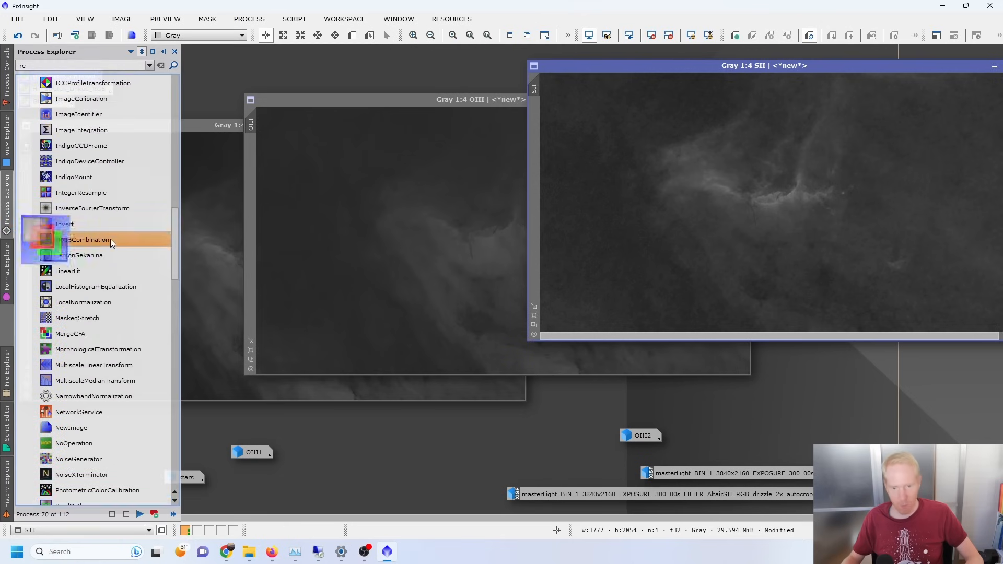
pyautogui.doubleClick(110, 239)
pyautogui.moveTo(859, 315); pyautogui.dragTo(378, 121)
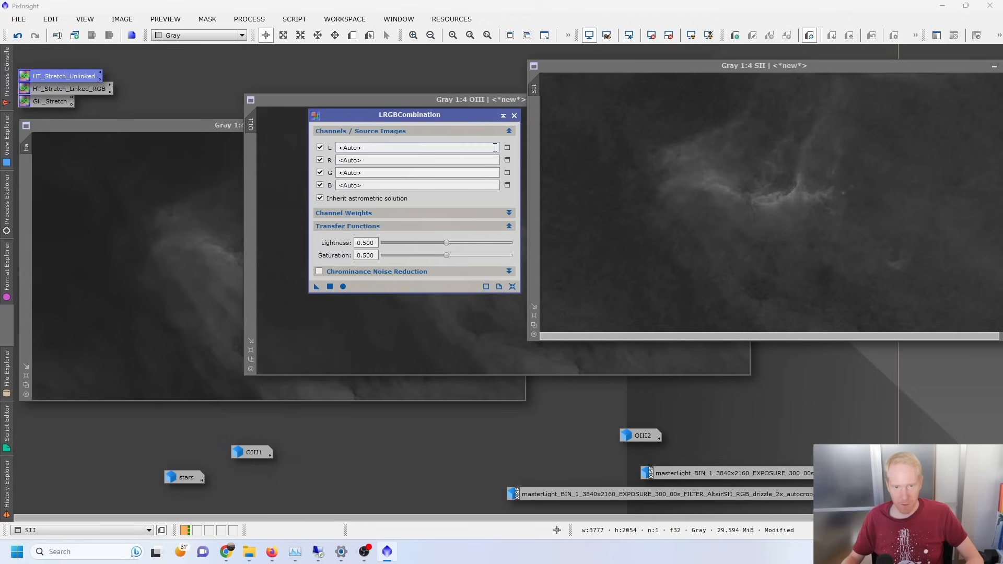
pyautogui.moveTo(445, 114); pyautogui.dragTo(789, 137)
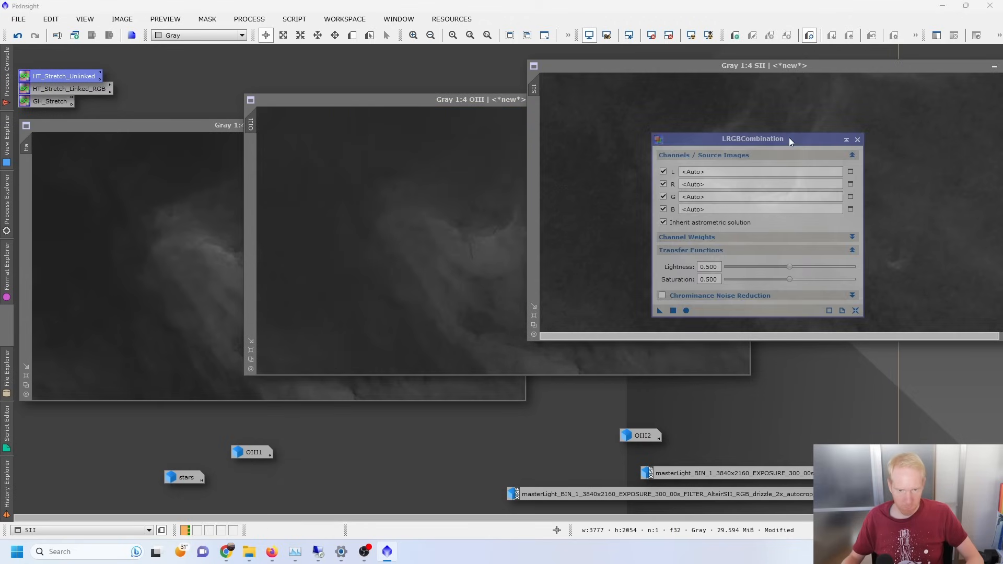
pyautogui.click(159, 125)
pyautogui.scroll(2, 252, 365)
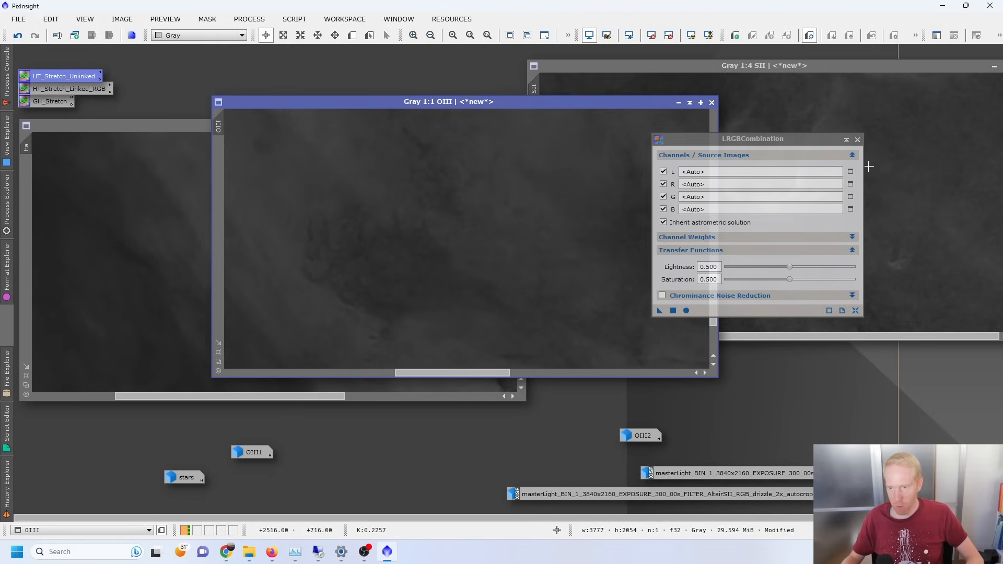
# Assign the LRGBCombination sources as Ha for L, SII for R, Ha for G and OIII for B.
pyautogui.click(851, 172)
pyautogui.click(518, 277)
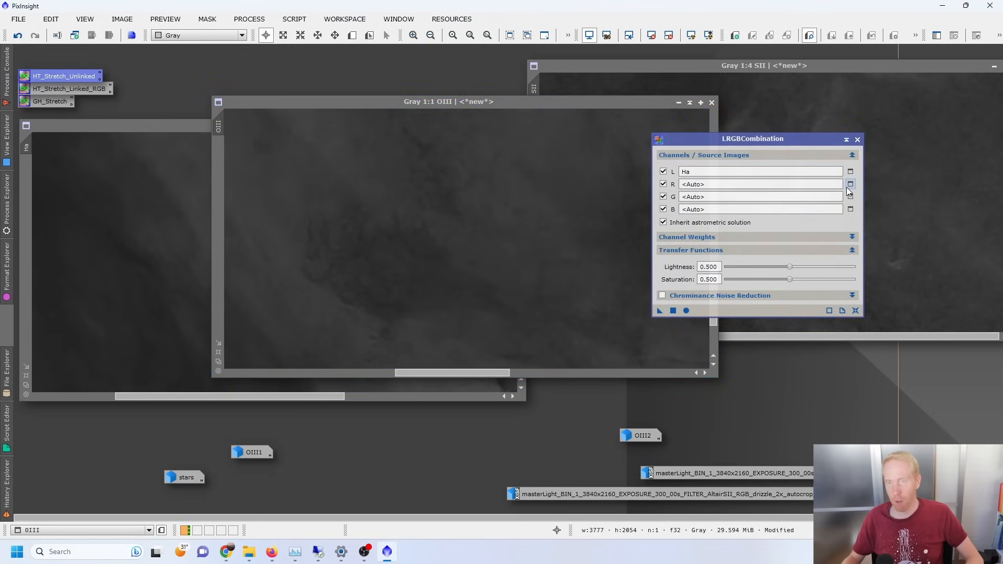
pyautogui.click(850, 185)
pyautogui.click(457, 263)
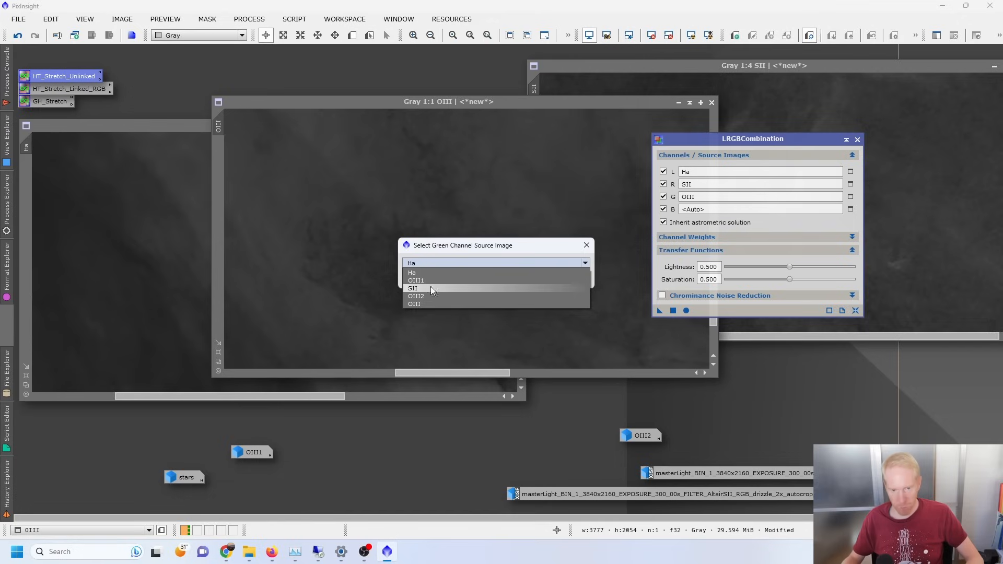
pyautogui.click(421, 272)
pyautogui.click(520, 275)
pyautogui.click(851, 209)
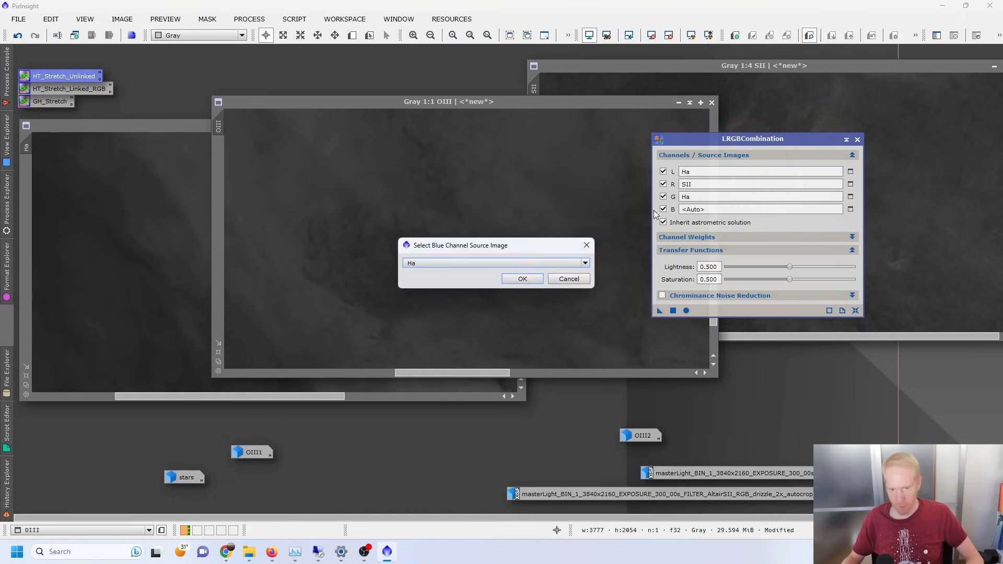
pyautogui.click(450, 261)
pyautogui.click(414, 303)
pyautogui.click(520, 276)
# Enable chrominance noise reduction in LRGBCombination and create the combined colour image.
pyautogui.click(665, 296)
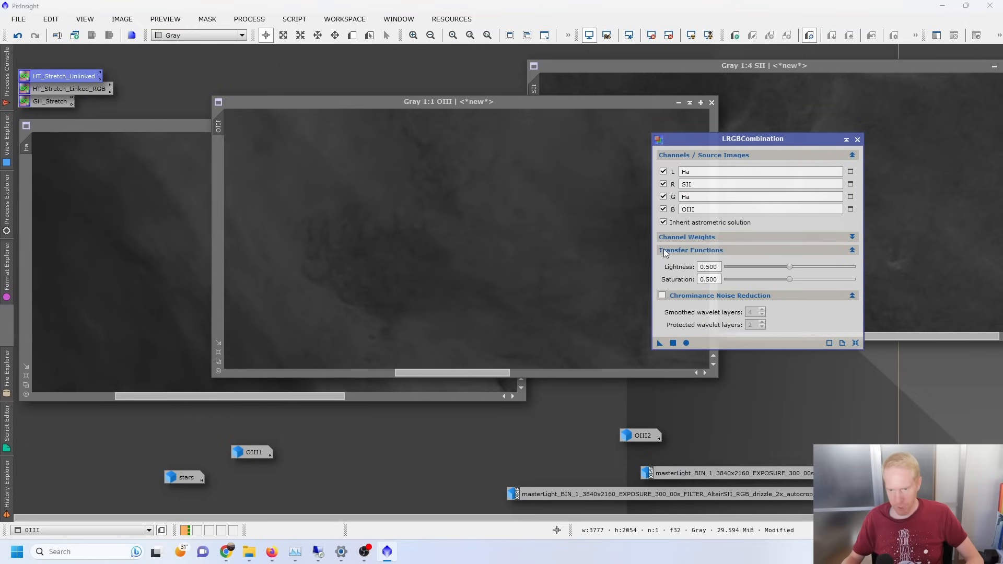
pyautogui.click(662, 296)
pyautogui.moveTo(750, 143); pyautogui.dragTo(428, 100)
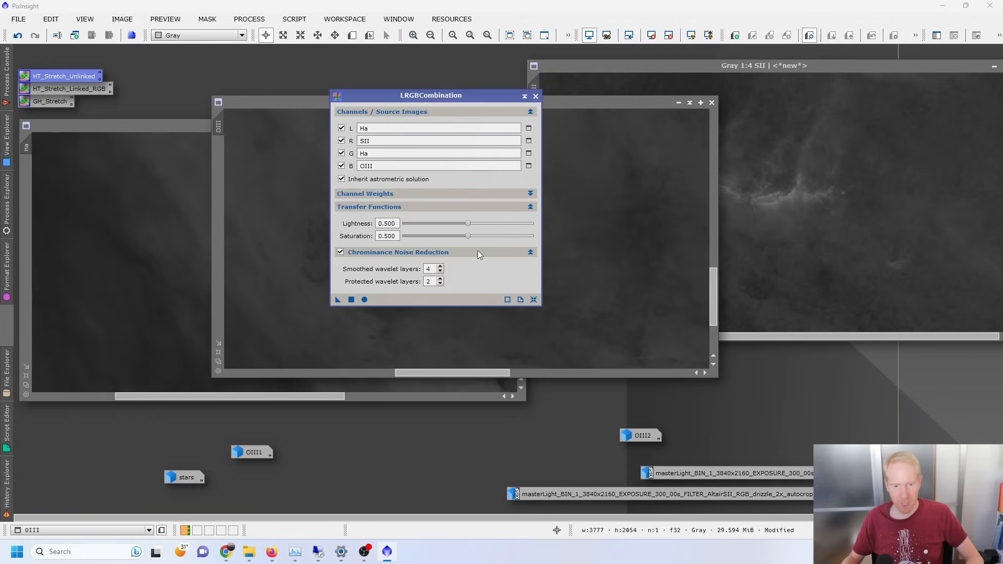
pyautogui.click(365, 300)
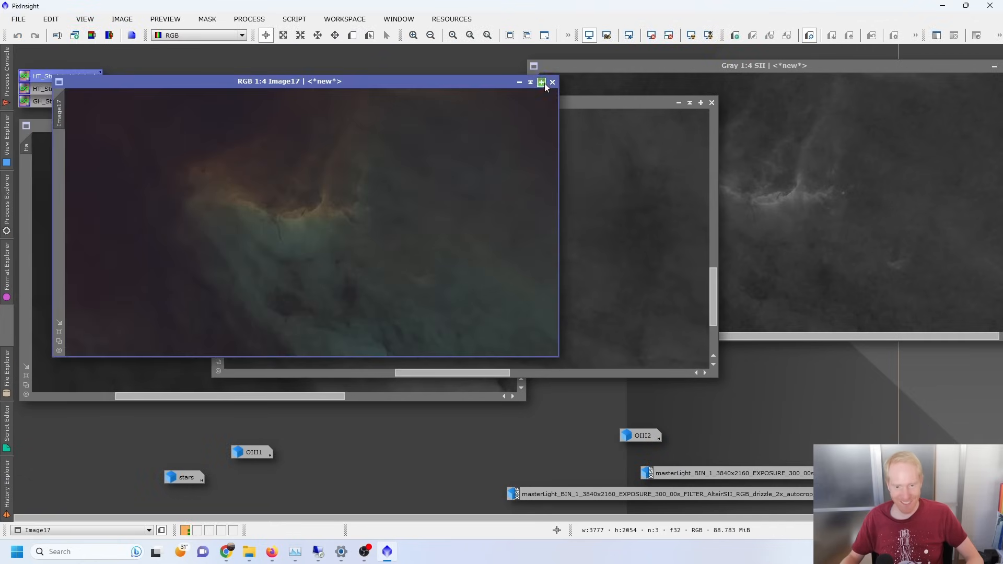
# Enlarge the combined colour image for viewing and move the OIII2 icon off it.
pyautogui.click(541, 82)
pyautogui.scroll(2, 620, 246)
pyautogui.scroll(-1, 621, 248)
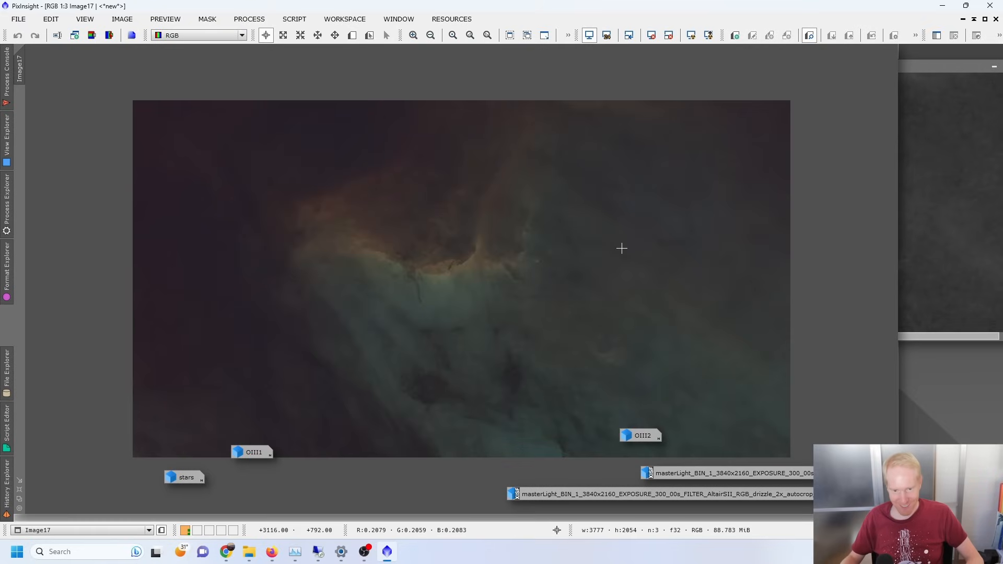
pyautogui.click(632, 438)
pyautogui.moveTo(946, 443); pyautogui.dragTo(948, 443)
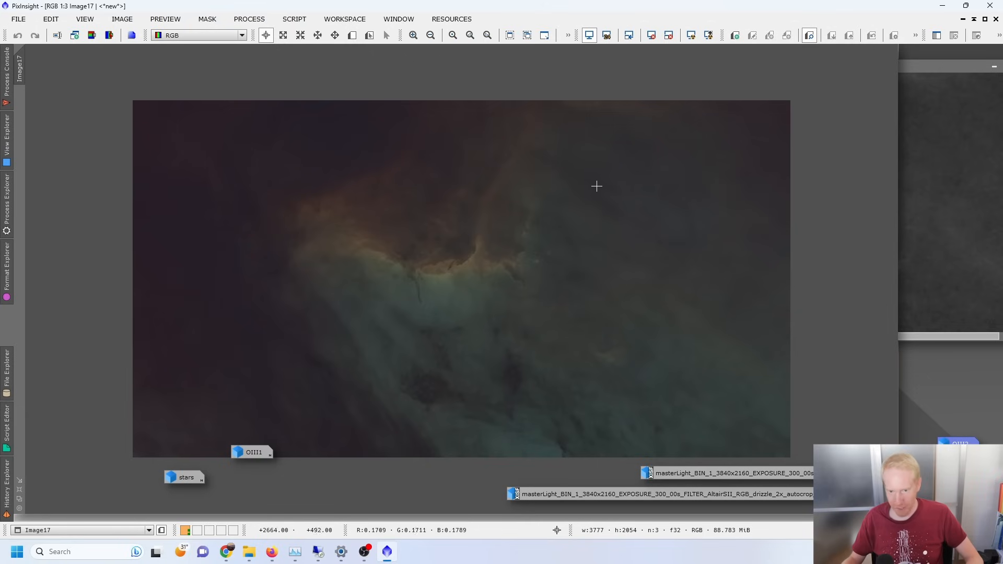
# Look through the installed scripts and processes for NarrowbandNormalization.
pyautogui.click(294, 19)
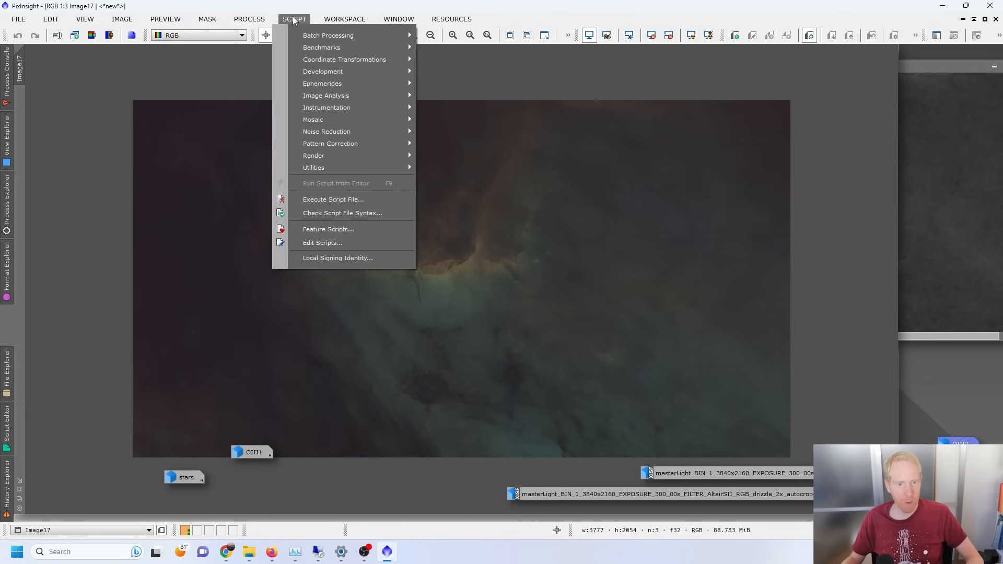
pyautogui.click(7, 204)
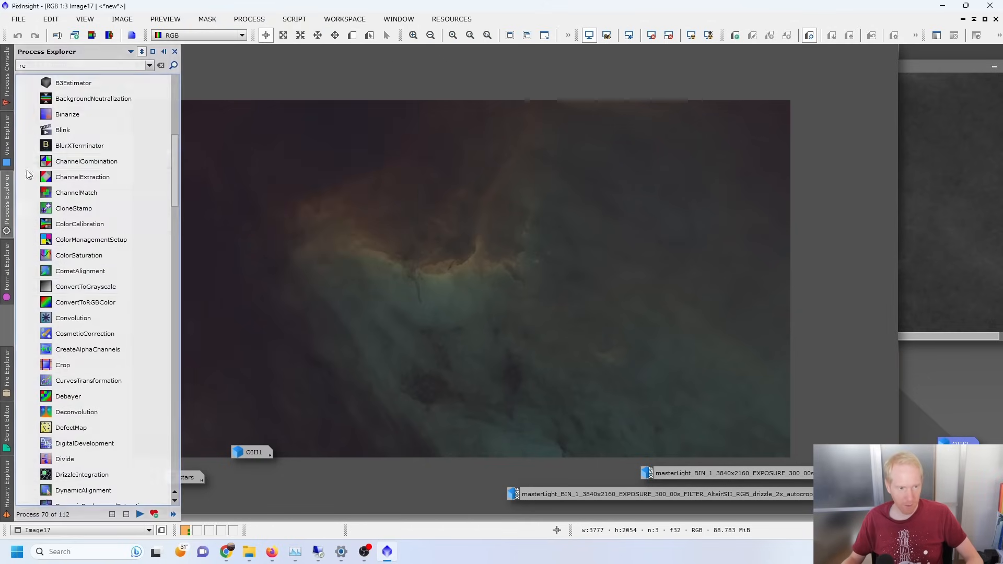
pyautogui.scroll(-8, 140, 239)
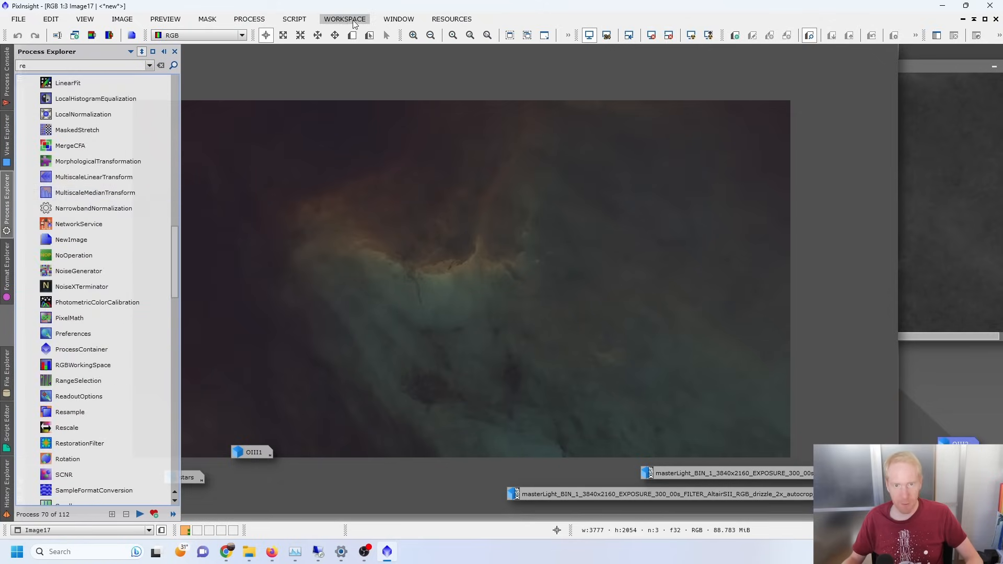
pyautogui.click(255, 18)
pyautogui.click(255, 18)
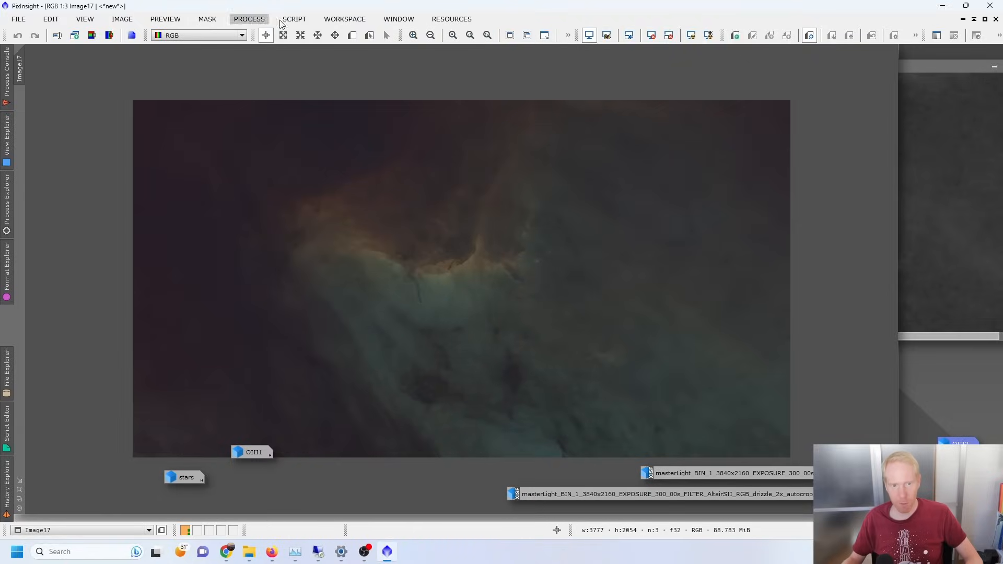
# Open the list of update repositories and look for the narrowbandnormalization entry.
pyautogui.click(463, 21)
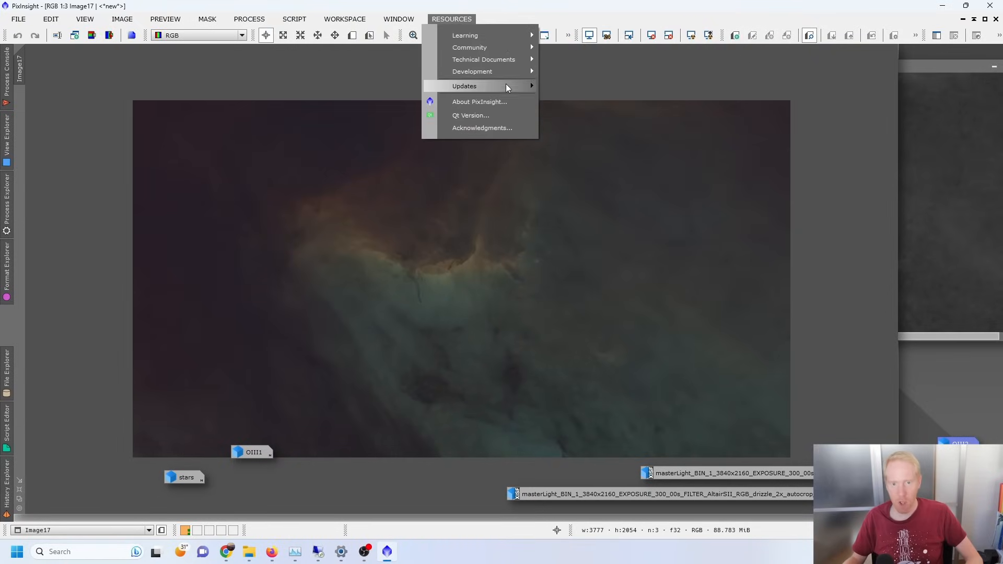
pyautogui.click(582, 108)
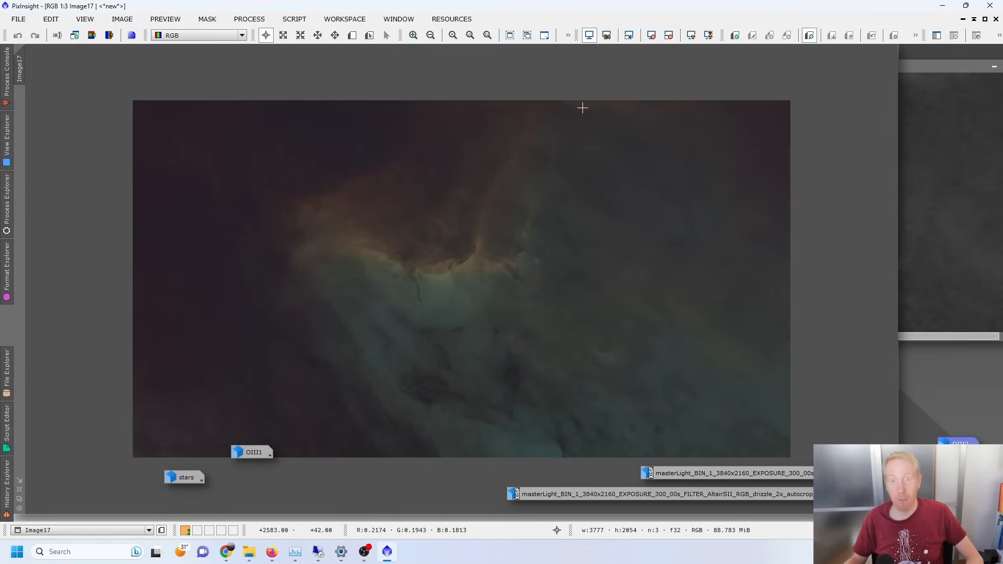
pyautogui.click(453, 20)
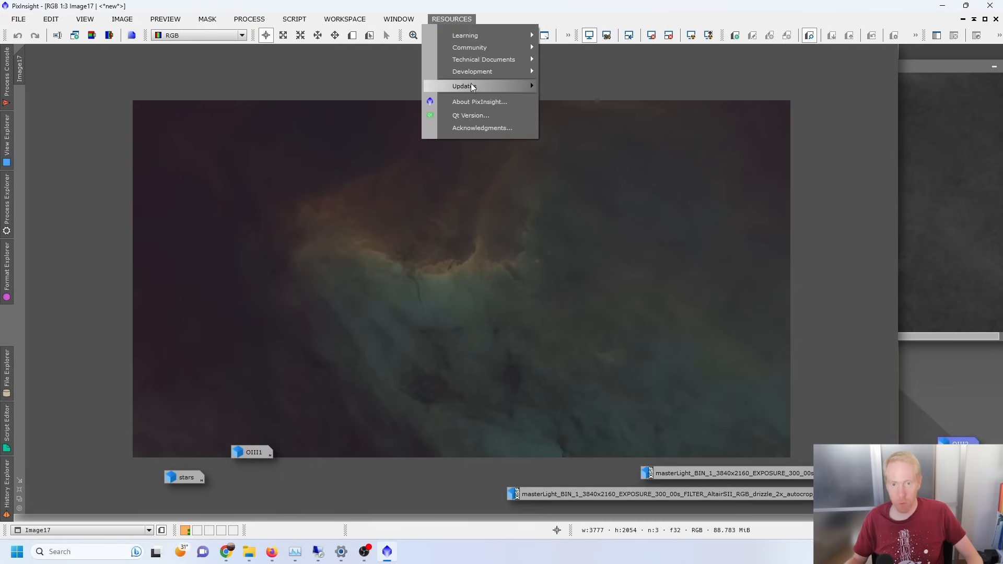
pyautogui.moveTo(466, 87)
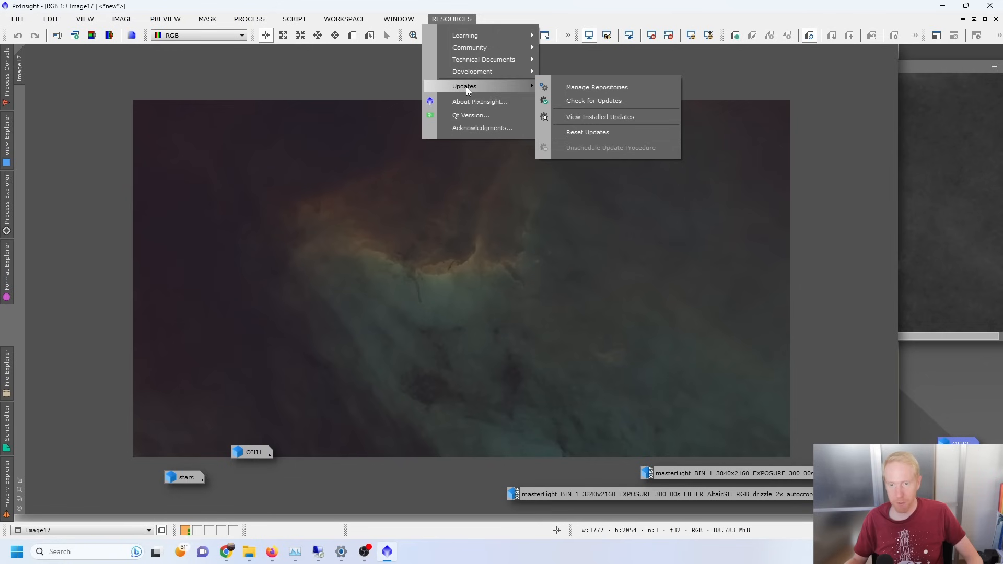
pyautogui.click(604, 86)
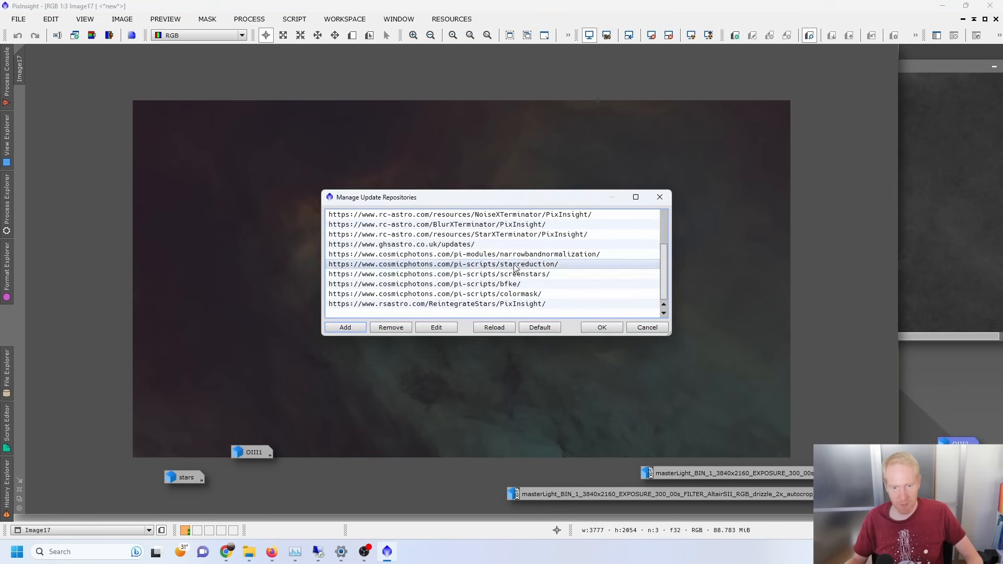
# Review the narrowbandnormalization, starreduction, screenstars, bfke and colormask repository entries, cancel the list and look over the update commands.
pyautogui.click(425, 255)
pyautogui.click(429, 265)
pyautogui.click(432, 274)
pyautogui.click(436, 284)
pyautogui.click(440, 294)
pyautogui.click(343, 328)
pyautogui.click(581, 273)
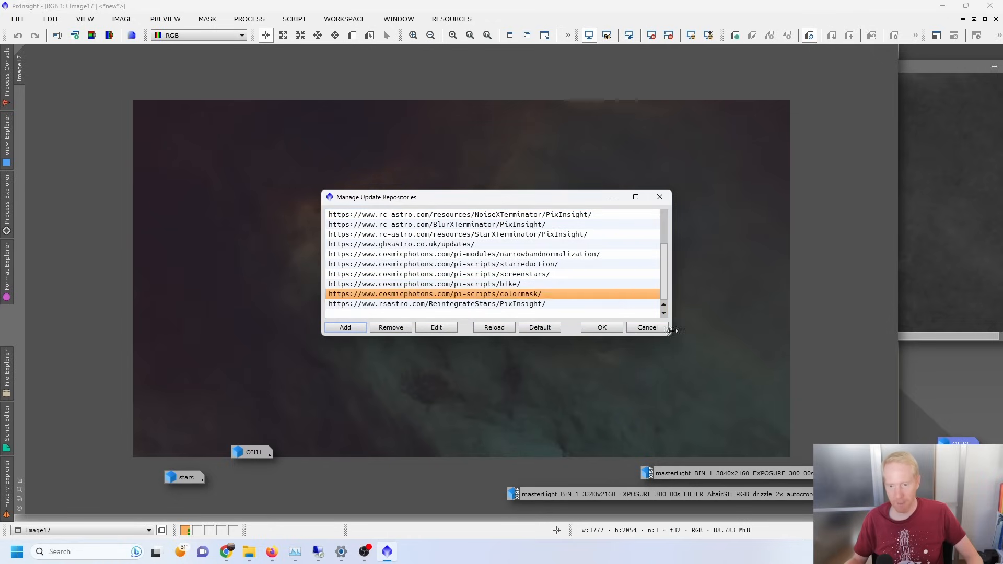
pyautogui.click(647, 327)
pyautogui.click(448, 18)
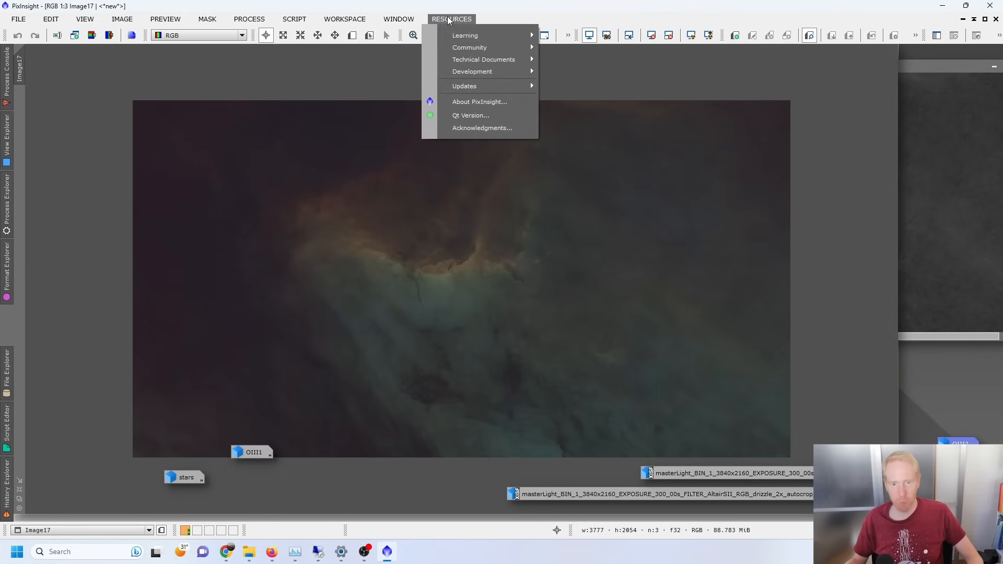
pyautogui.moveTo(475, 86)
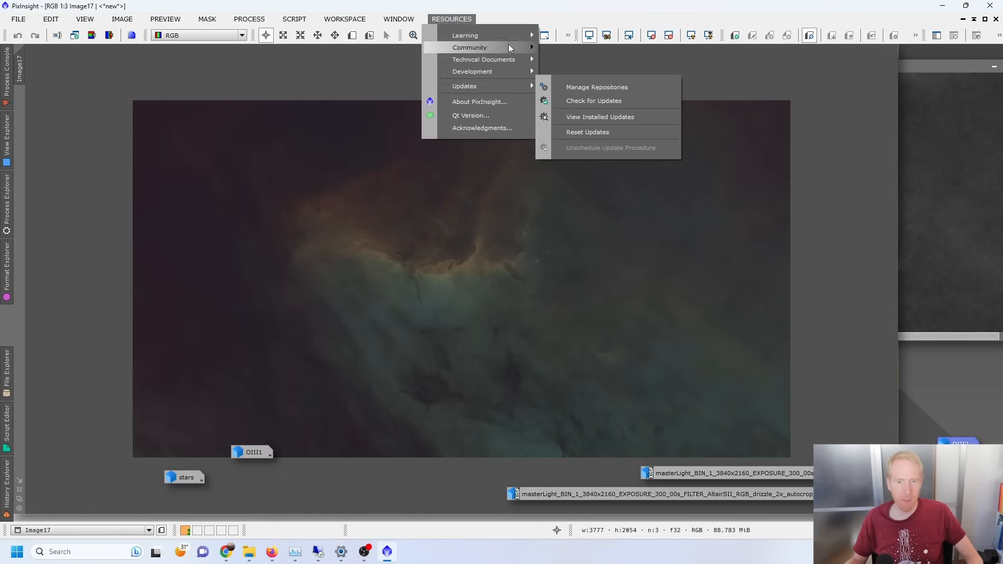
pyautogui.click(444, 19)
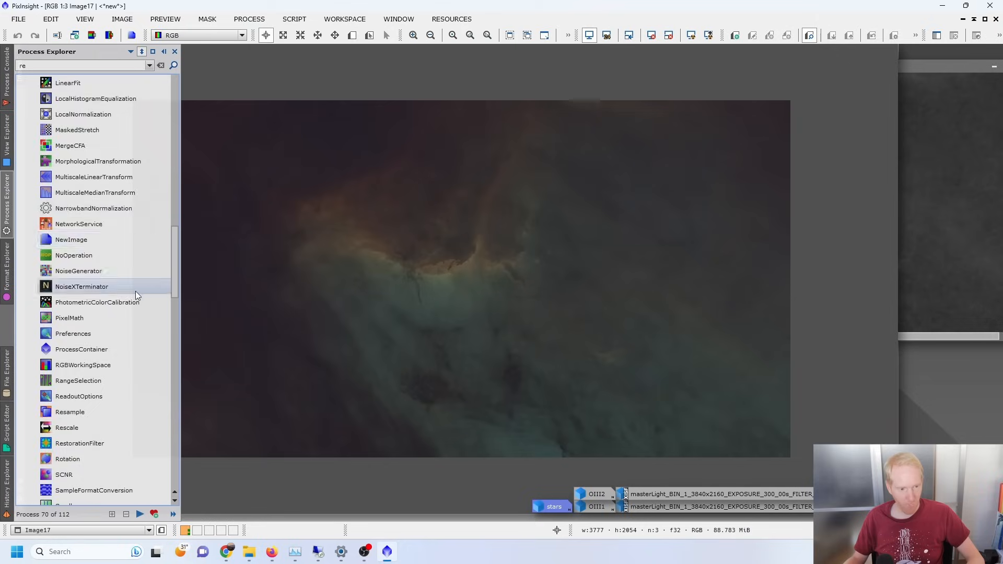
# Try NarrowbandNormalization with the SHO palette on the combined colour image.
pyautogui.scroll(-7, 139, 300)
pyautogui.scroll(3, 100, 296)
pyautogui.scroll(3, 100, 294)
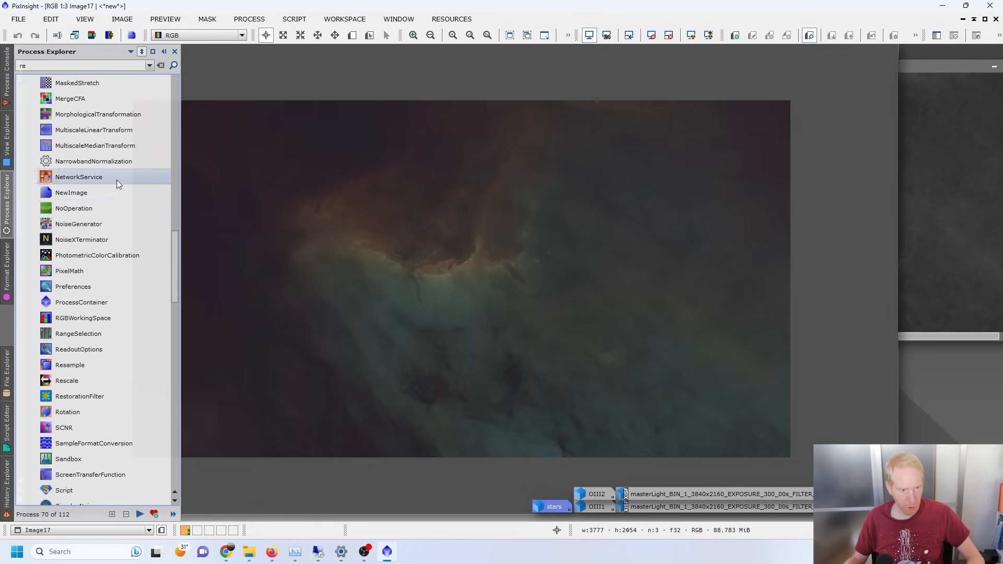
pyautogui.scroll(1, 116, 188)
pyautogui.doubleClick(77, 208)
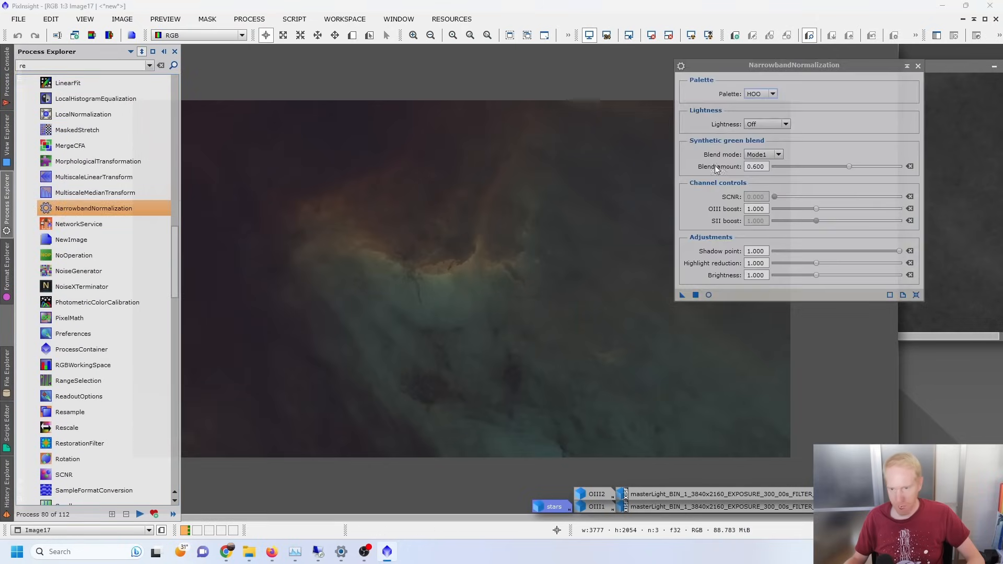
pyautogui.click(772, 94)
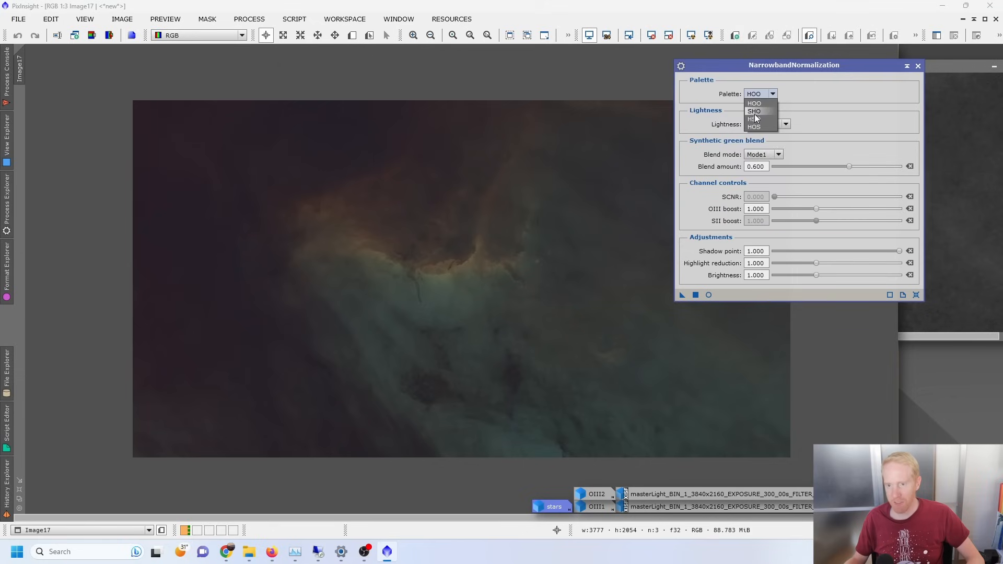
pyautogui.click(755, 112)
pyautogui.moveTo(782, 73); pyautogui.dragTo(815, 112)
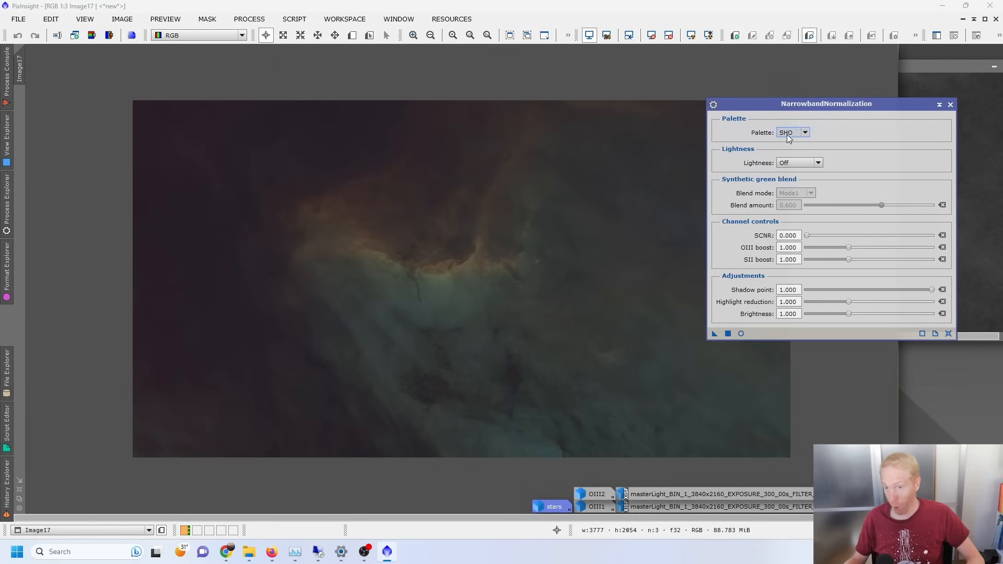
pyautogui.moveTo(715, 334); pyautogui.dragTo(493, 279)
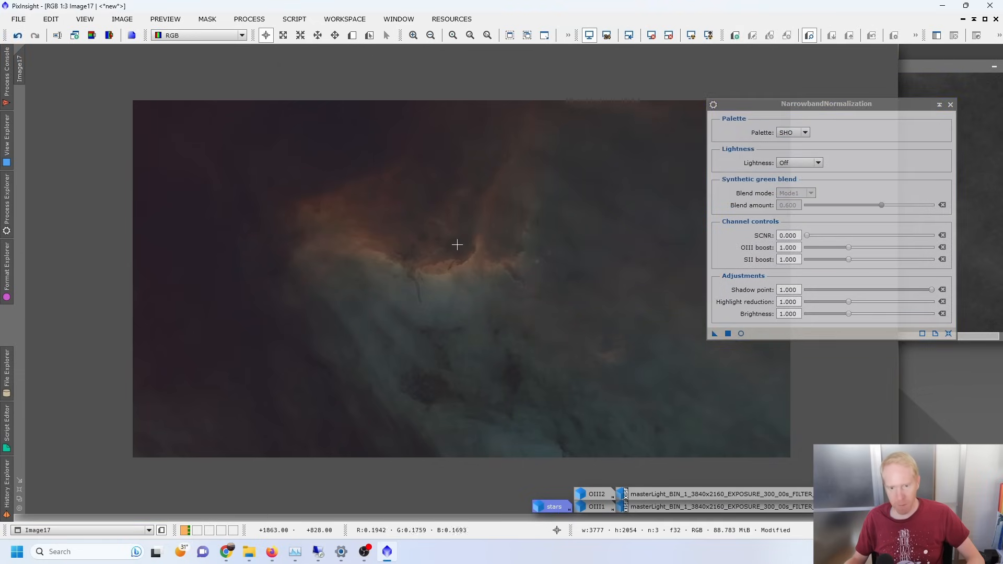
# Check the normalized image, close NarrowbandNormalization and undo the normalization.
pyautogui.scroll(1, 457, 244)
pyautogui.scroll(-3, 457, 246)
pyautogui.scroll(2, 457, 246)
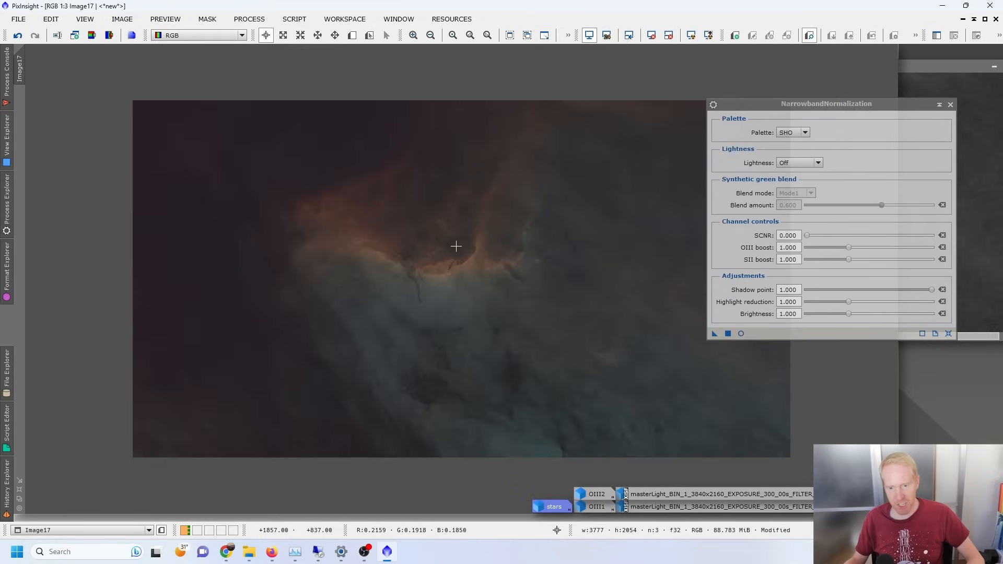
pyautogui.click(950, 105)
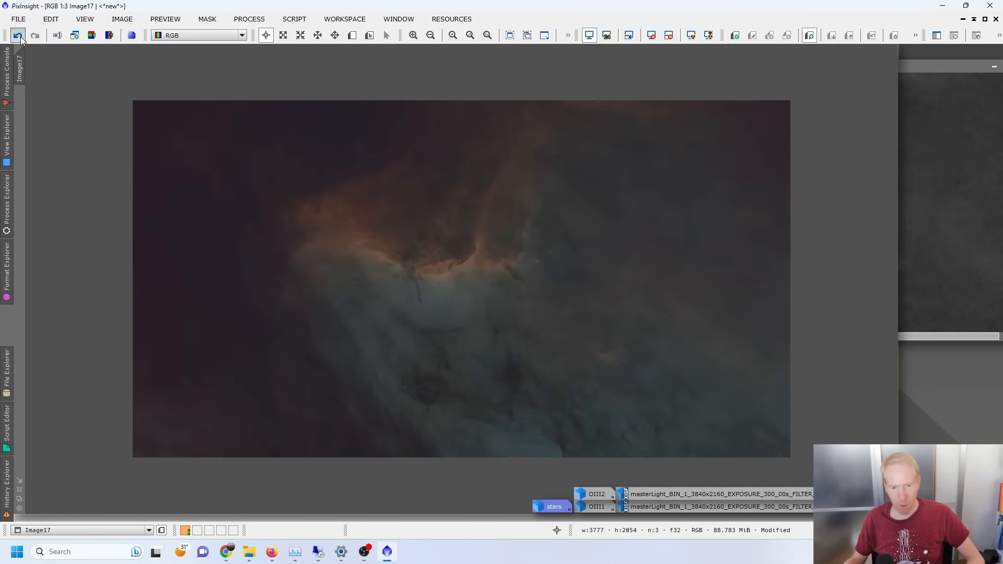
pyautogui.scroll(1, 522, 253)
pyautogui.scroll(-1, 502, 313)
# Open CurvesTransformation, reset its curves and start a real-time preview of Image17.
pyautogui.click(4, 231)
pyautogui.scroll(-3, 136, 287)
pyautogui.doubleClick(88, 147)
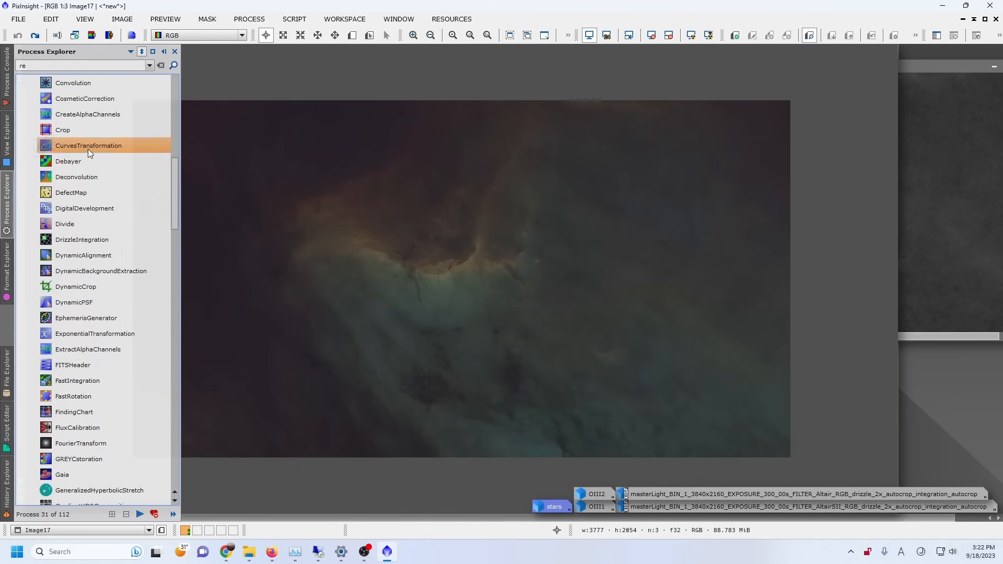
pyautogui.click(994, 531)
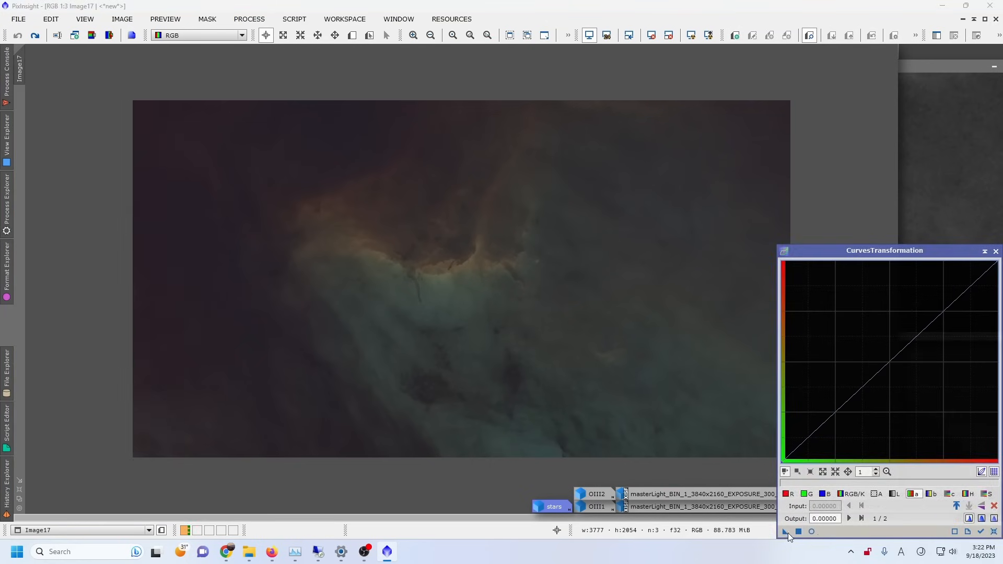
pyautogui.click(811, 531)
# Shape the RGB/K curve into an S-curve, raising the point at about 0.68 to 0.85 and lowering the shadows.
pyautogui.moveTo(927, 326); pyautogui.dragTo(928, 289)
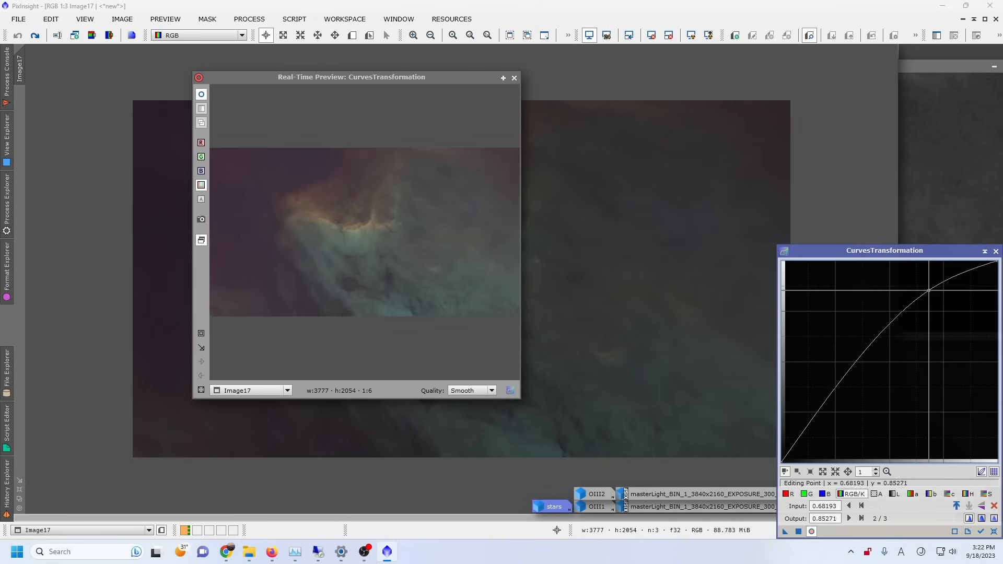
pyautogui.click(799, 443)
pyautogui.moveTo(798, 443); pyautogui.dragTo(791, 456)
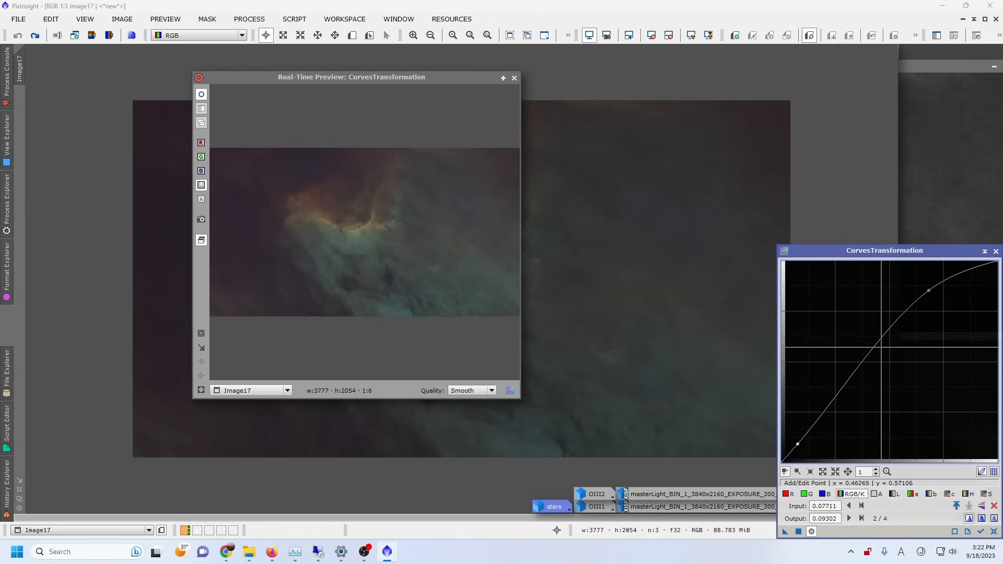
# Raise the saturation curve at about 0.48 to 0.53, apply the curves to Image17 and move the curves window off it.
pyautogui.press('s')
pyautogui.moveTo(887, 361); pyautogui.dragTo(882, 352)
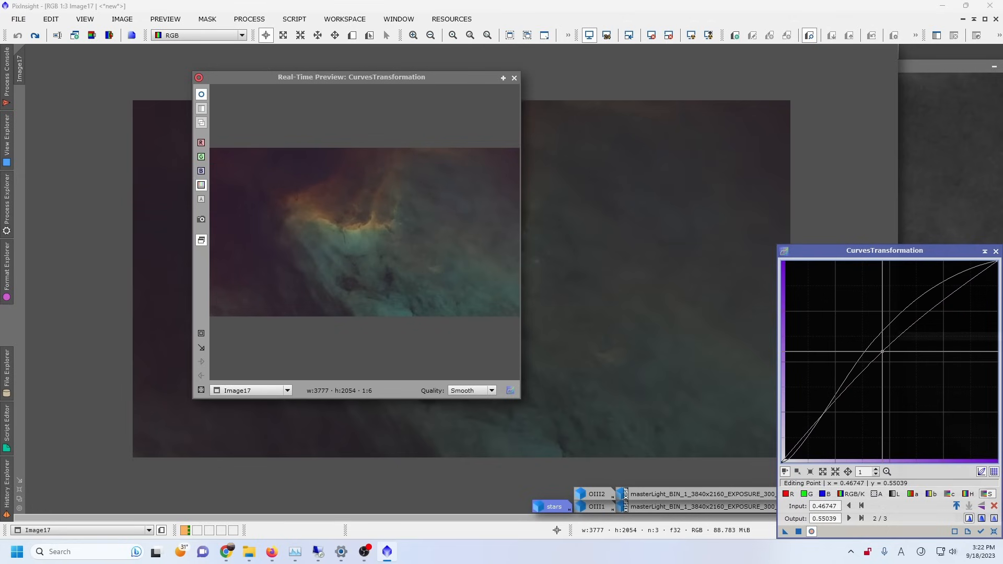
pyautogui.click(812, 532)
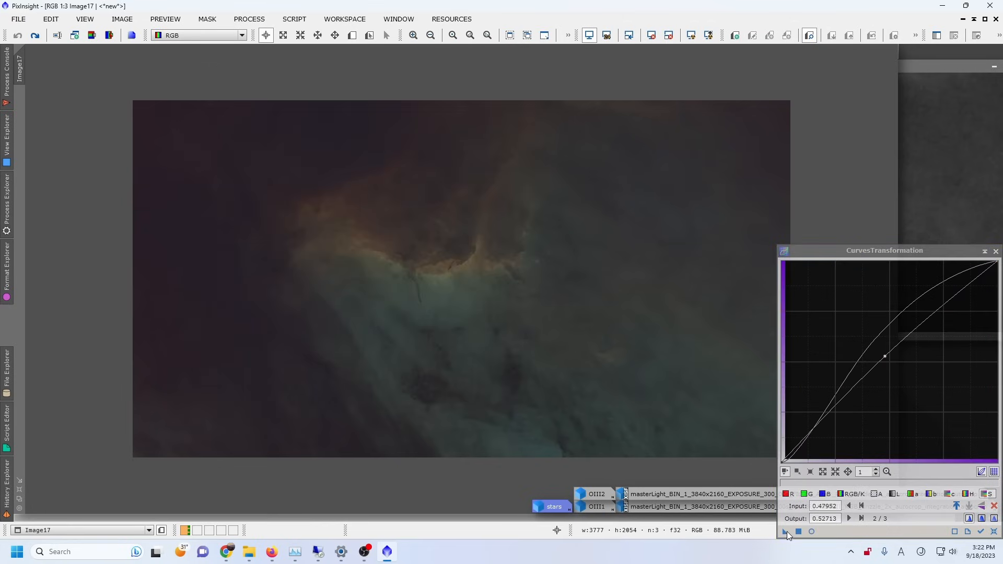
pyautogui.moveTo(784, 531); pyautogui.dragTo(575, 257)
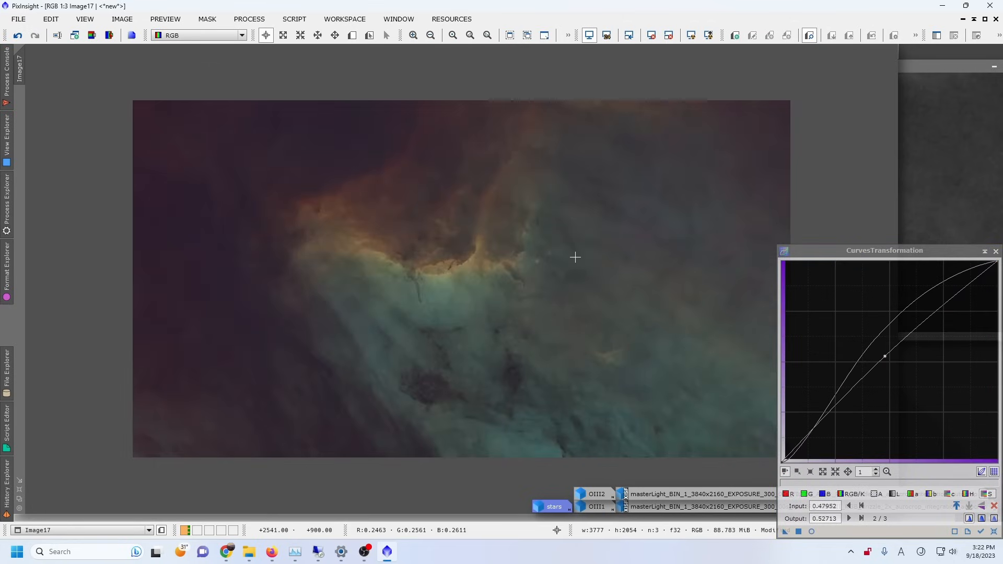
pyautogui.moveTo(893, 252); pyautogui.dragTo(994, 183)
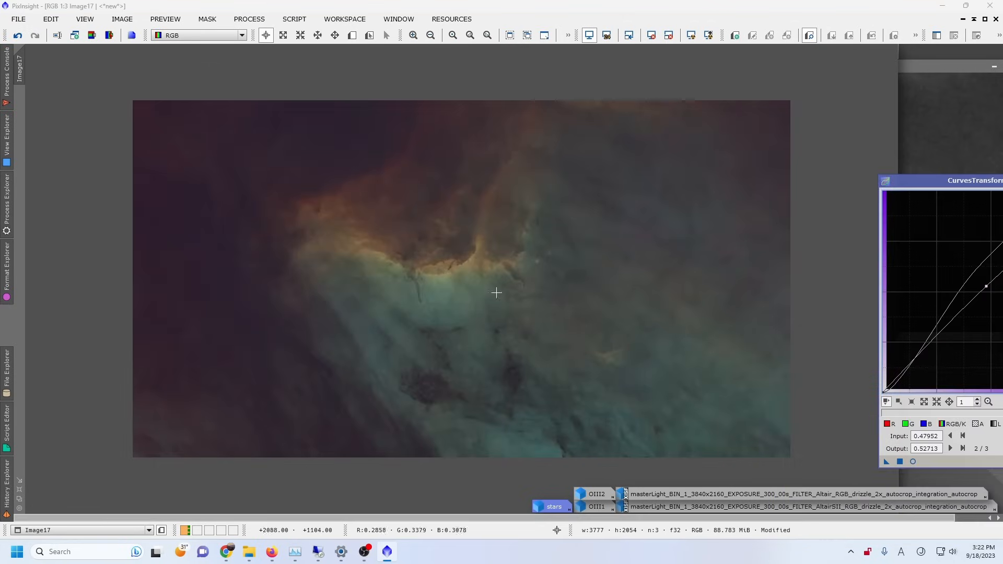
pyautogui.scroll(3, 496, 293)
pyautogui.scroll(-2, 459, 284)
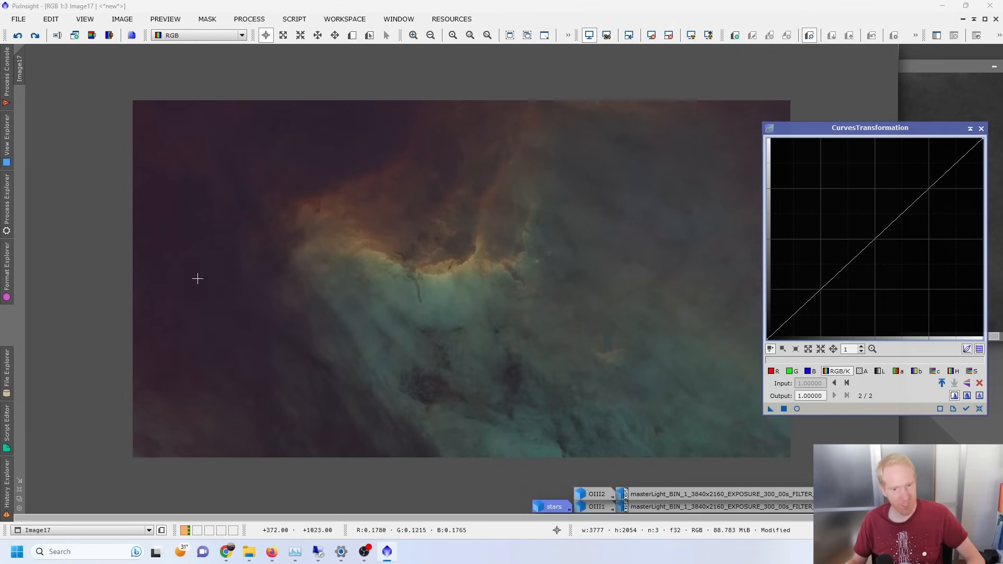
# Create a yellow lightness mask of Image17 covering hues 30 to 90 with the ColorMask script, adjusting the mask blur layers.
pyautogui.click(7, 203)
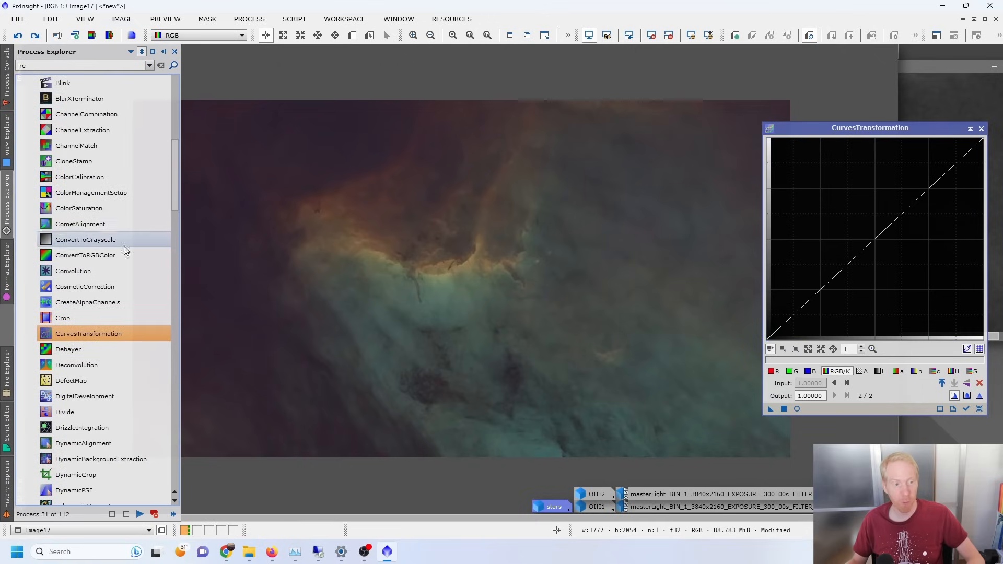
pyautogui.scroll(-10, 104, 300)
pyautogui.scroll(-20, 102, 293)
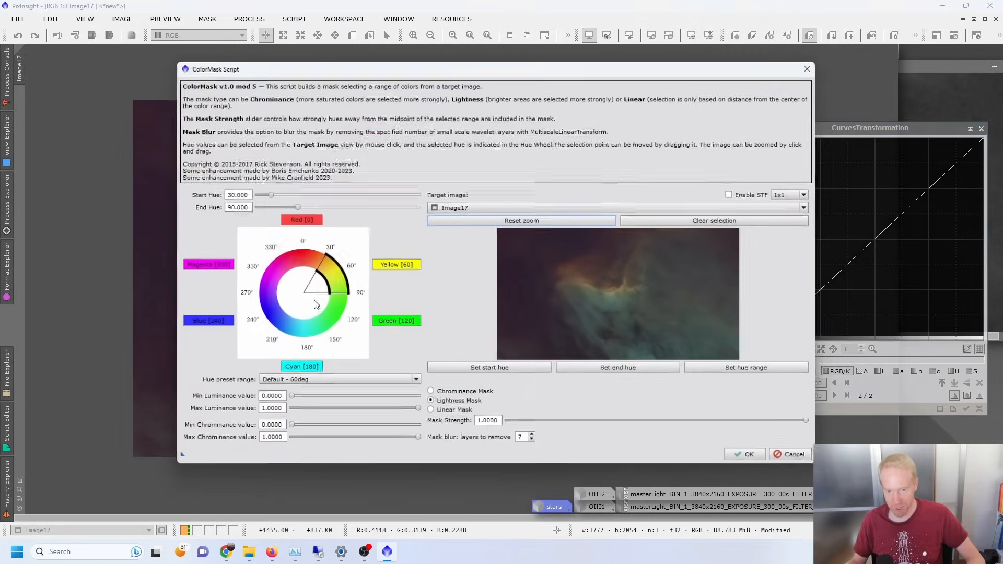
pyautogui.click(395, 265)
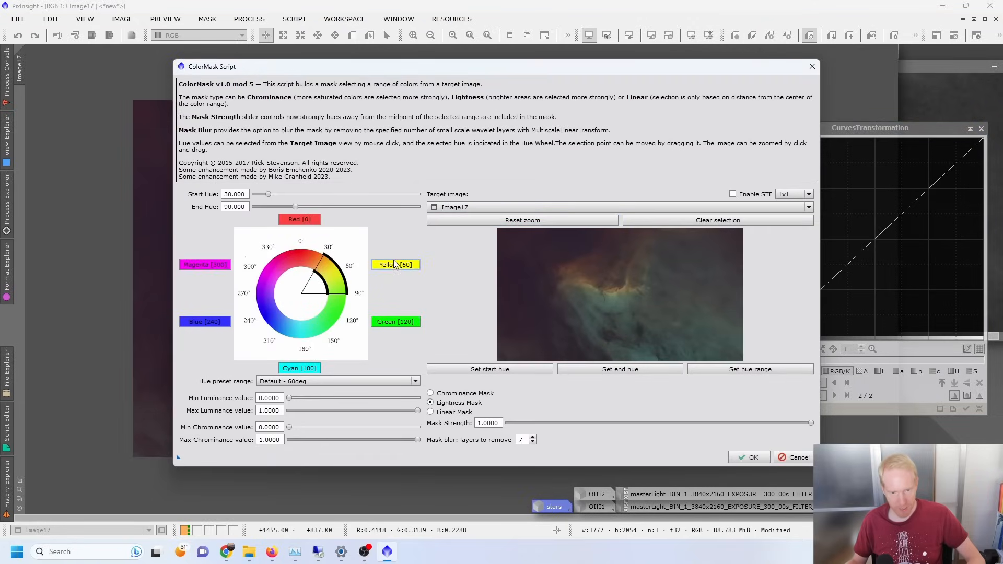
pyautogui.click(532, 442)
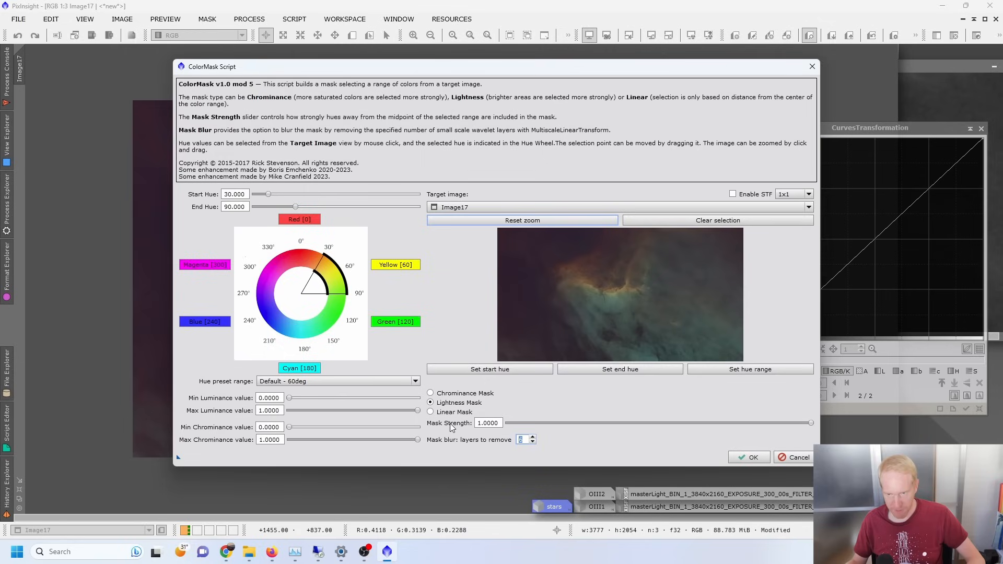
pyautogui.click(748, 457)
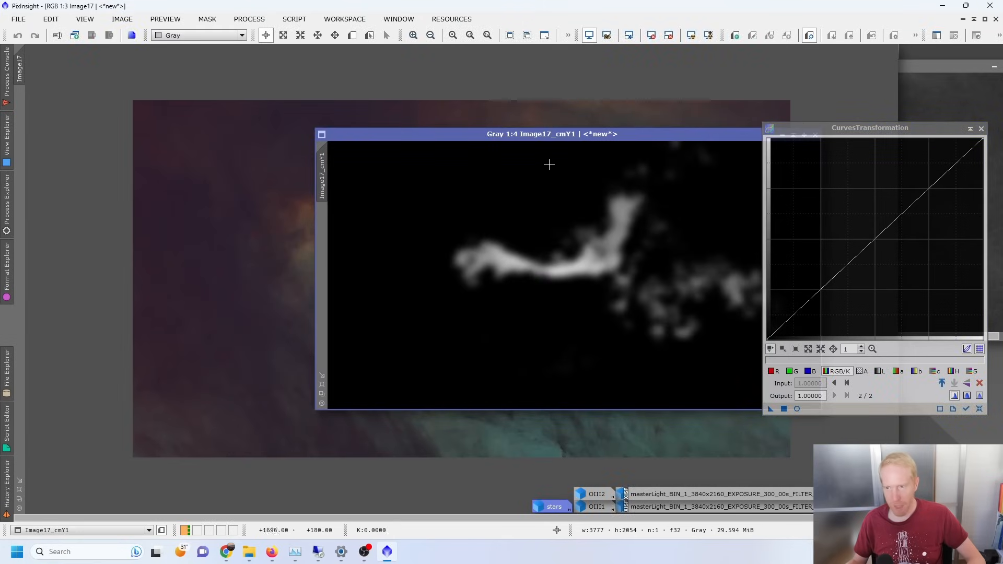
# Apply the yellow colour mask to Image17 and minimize the mask image.
pyautogui.moveTo(603, 137); pyautogui.dragTo(469, 145)
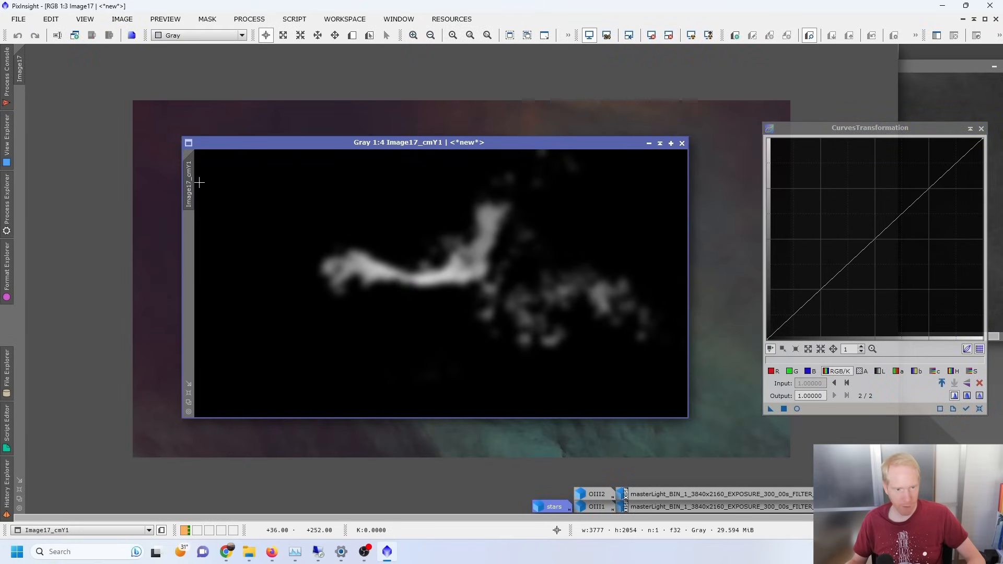
pyautogui.moveTo(43, 134); pyautogui.dragTo(20, 66)
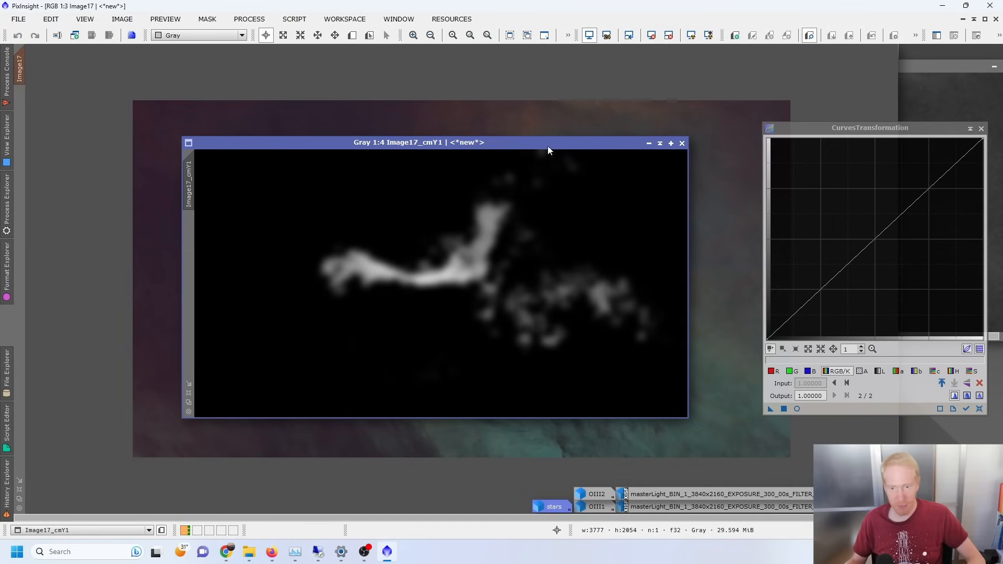
pyautogui.click(649, 144)
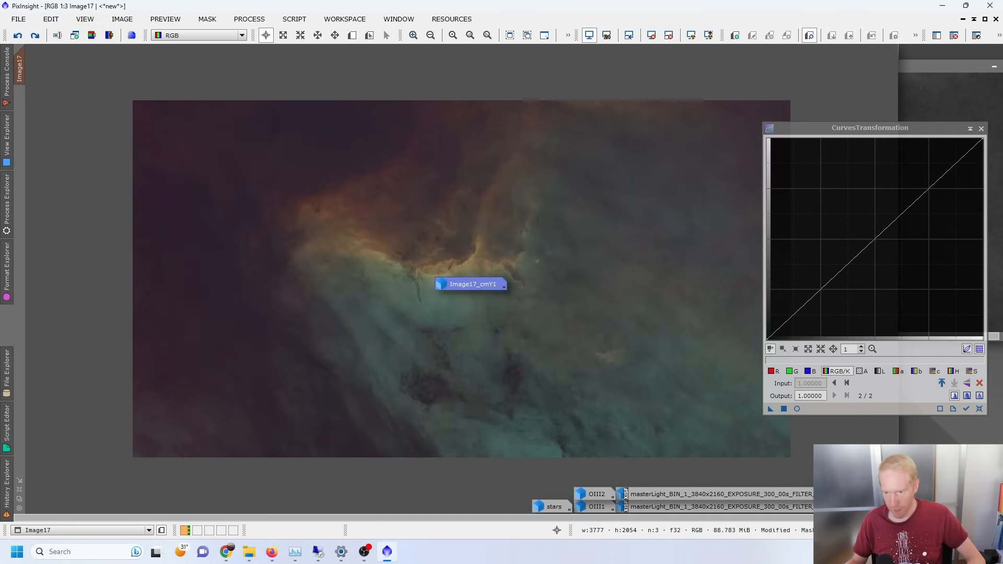
# Raise the RGB/K curve at about 0.47 to 0.55 using the preview and apply it to the masked Image17.
pyautogui.click(670, 251)
pyautogui.click(797, 409)
pyautogui.moveTo(876, 238)
pyautogui.mouseDown()
pyautogui.moveTo(862, 220)
pyautogui.moveTo(867, 230)
pyautogui.mouseUp()
pyautogui.click(514, 78)
pyautogui.moveTo(771, 408); pyautogui.dragTo(600, 352)
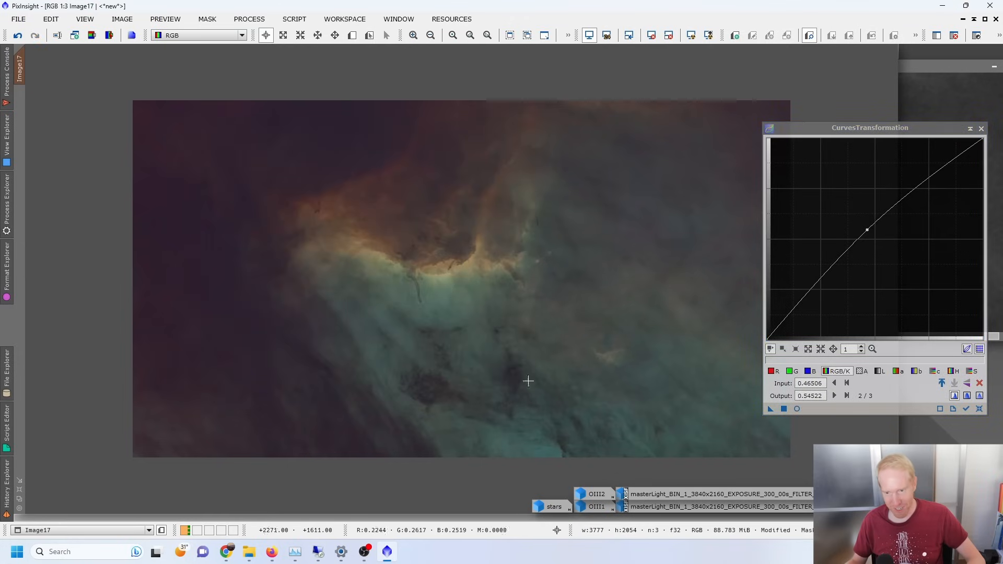
# Inspect the brightened yellow areas up close and remove the mask from Image17.
pyautogui.scroll(1, 632, 362)
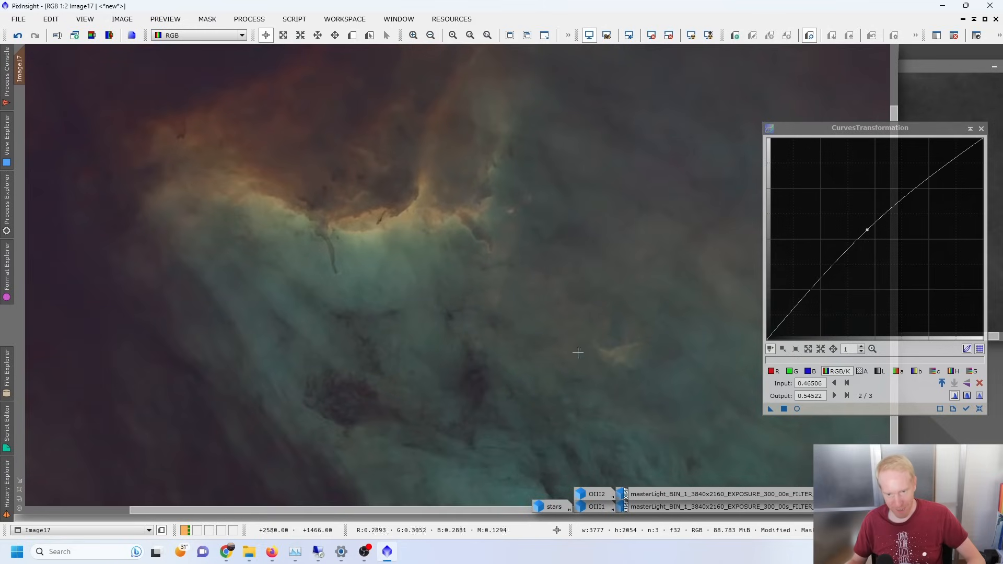
pyautogui.scroll(-2, 626, 363)
pyautogui.scroll(1, 669, 236)
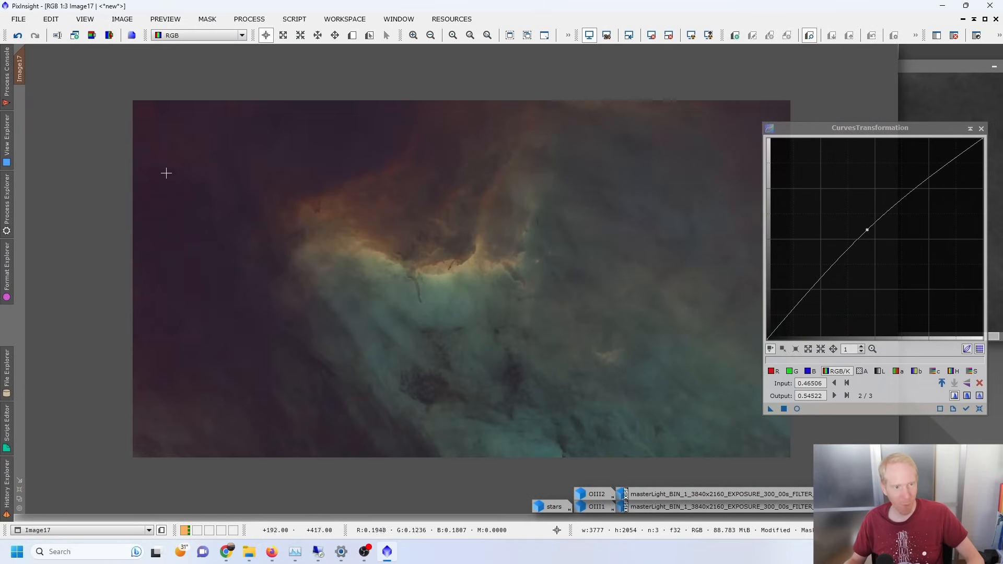
pyautogui.click(207, 19)
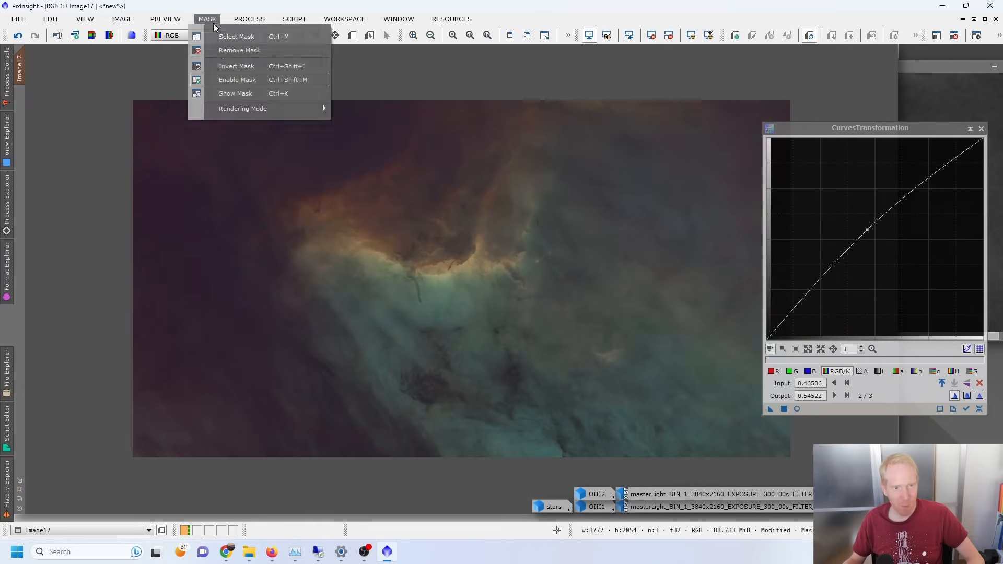
pyautogui.click(238, 51)
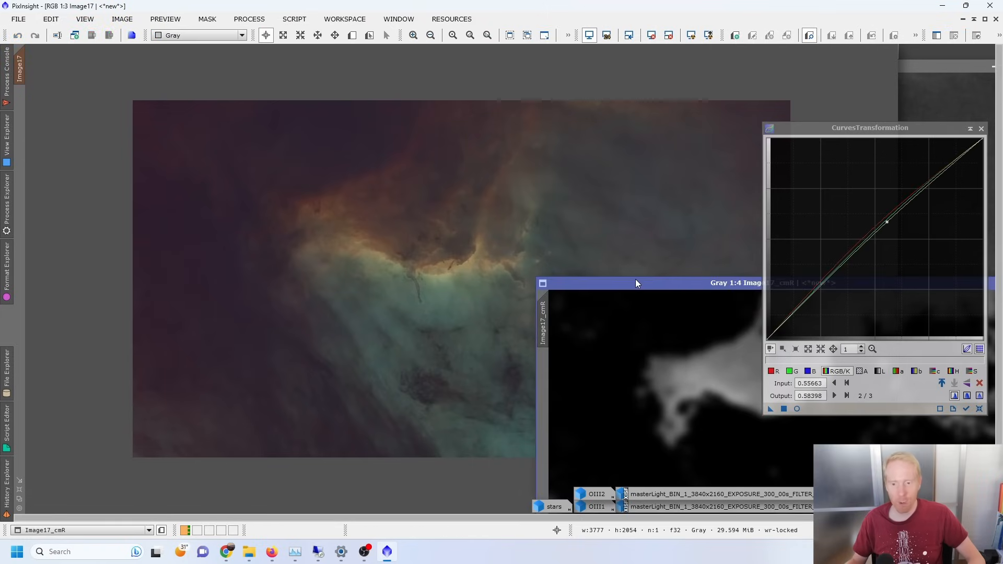
# Bring the red colour mask in front of Image17 to view it, and move it back aside.
pyautogui.moveTo(635, 279); pyautogui.dragTo(265, 154)
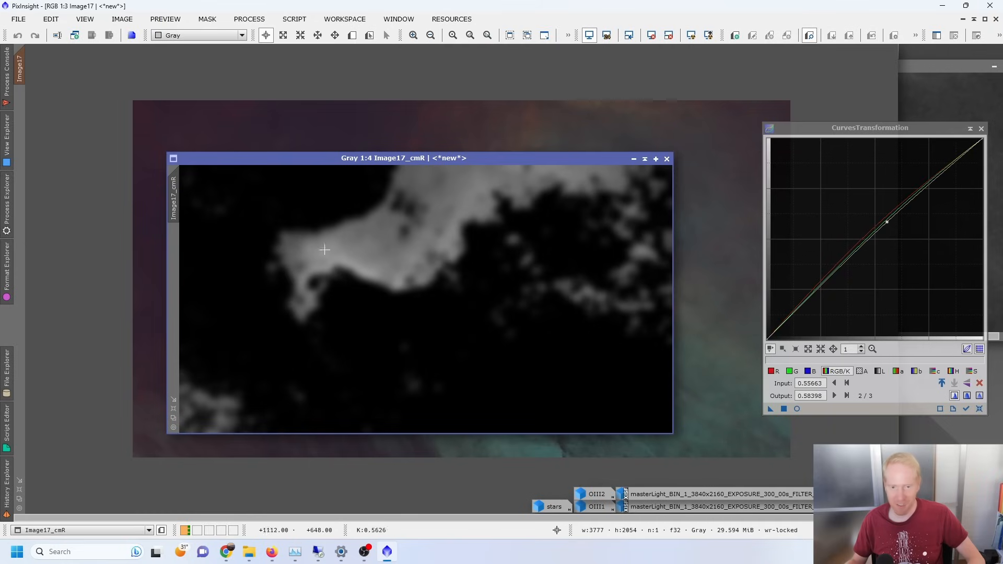
pyautogui.moveTo(346, 162); pyautogui.dragTo(946, 311)
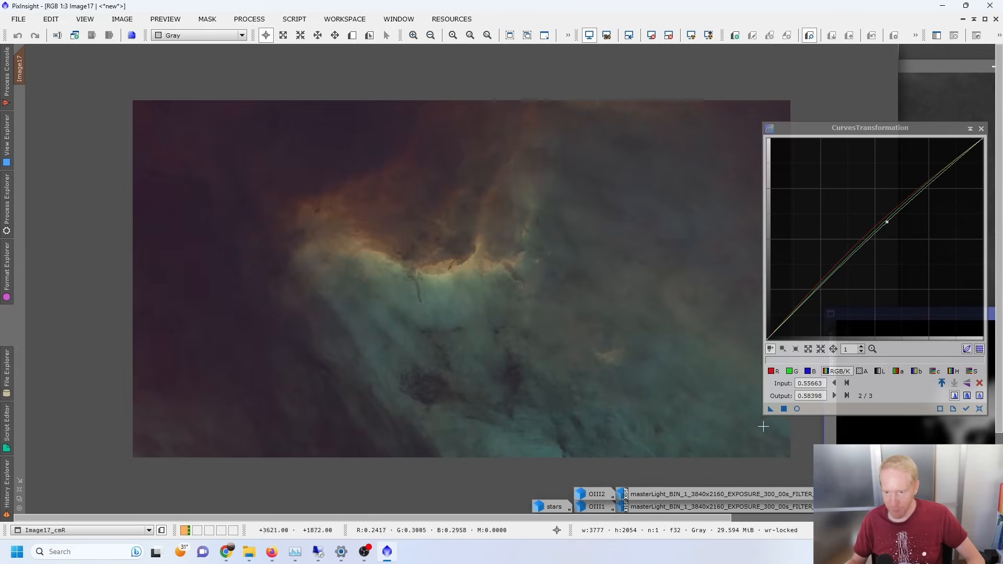
# Undo the first curves pass on the red-masked Image17 and reapply it with the red curve raised at about 0.47 to 0.56.
pyautogui.moveTo(769, 409); pyautogui.dragTo(551, 299)
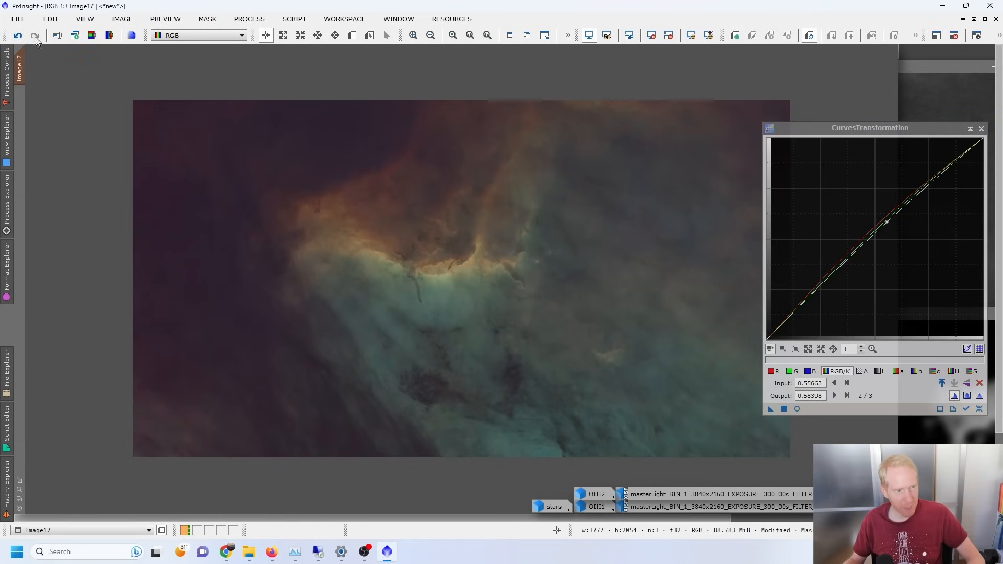
pyautogui.click(18, 35)
pyautogui.click(771, 371)
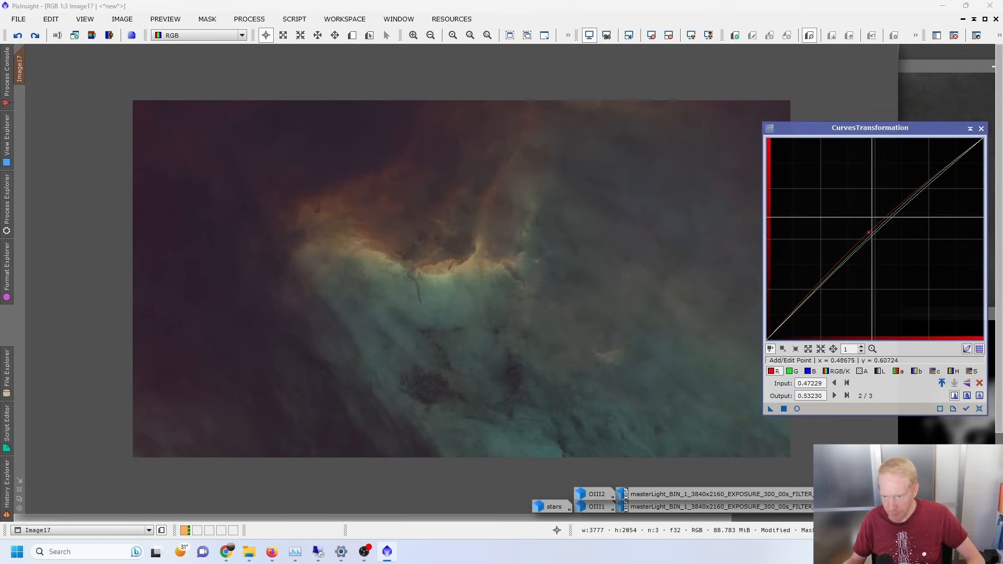
pyautogui.moveTo(870, 230); pyautogui.dragTo(868, 229)
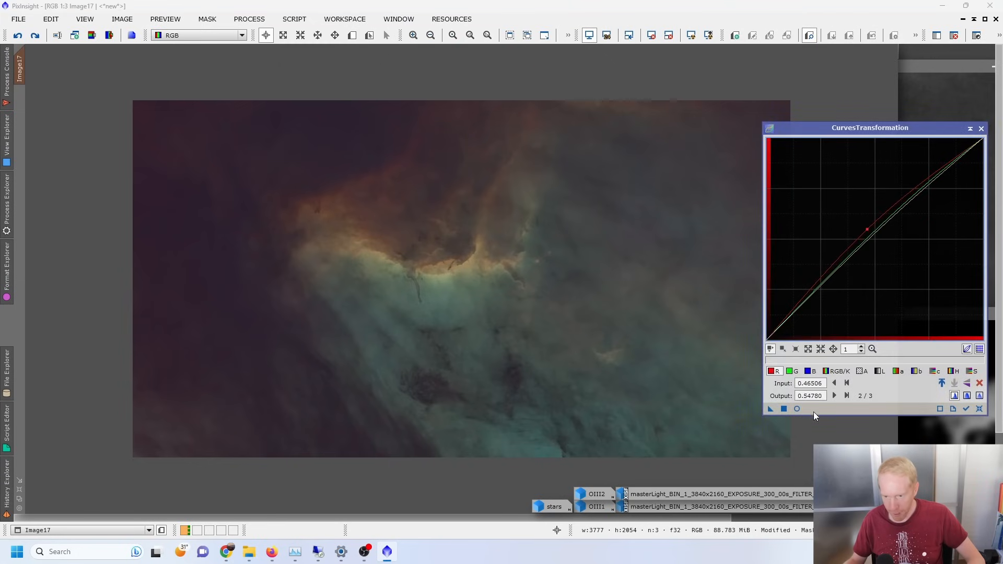
pyautogui.click(796, 409)
pyautogui.moveTo(868, 229); pyautogui.dragTo(868, 226)
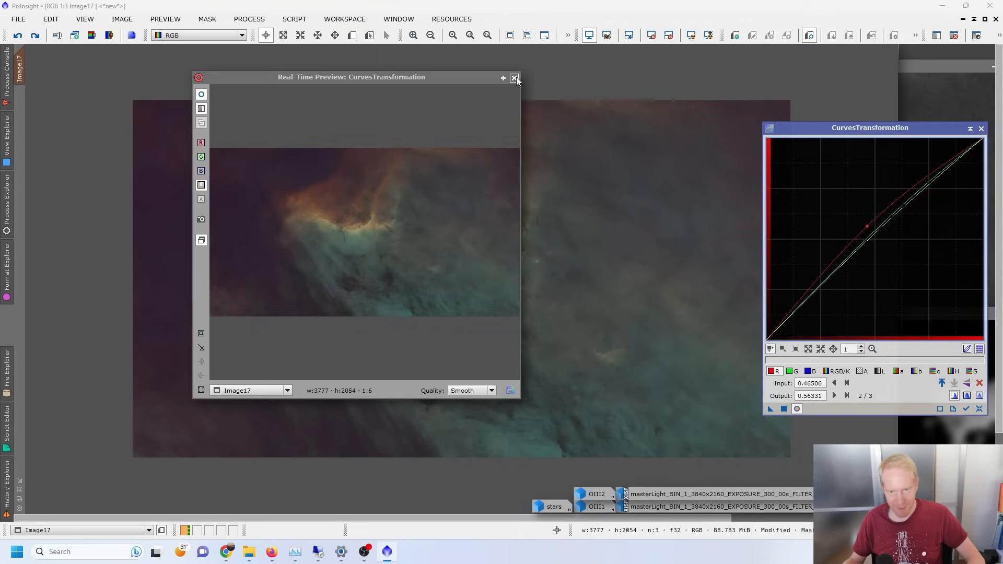
pyautogui.click(514, 78)
pyautogui.moveTo(771, 409); pyautogui.dragTo(466, 358)
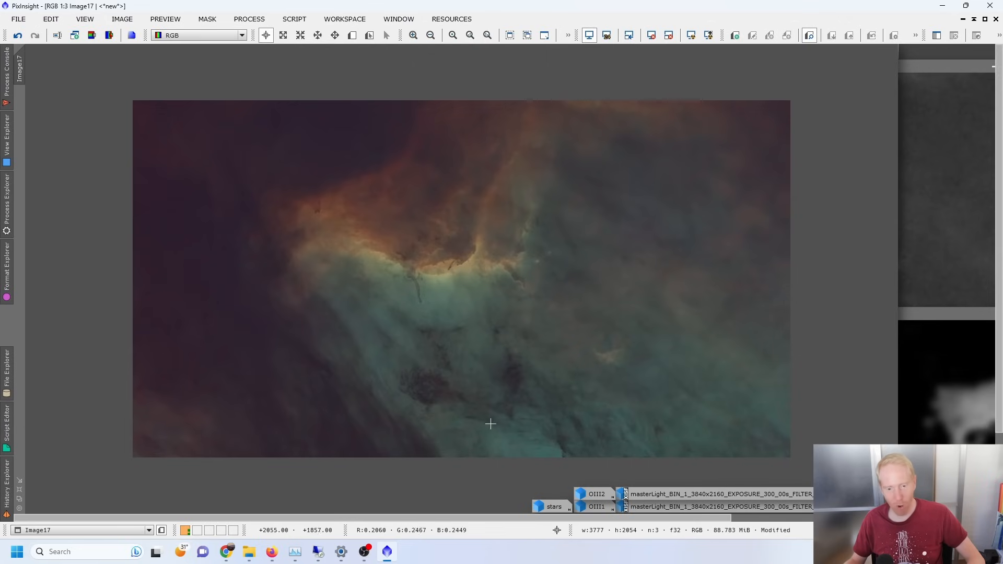
# Create a cyan lightness mask of Image17 with ColorMask_mod, using hues 150 to 210 and a mask blur of 6 layers.
pyautogui.click(2, 211)
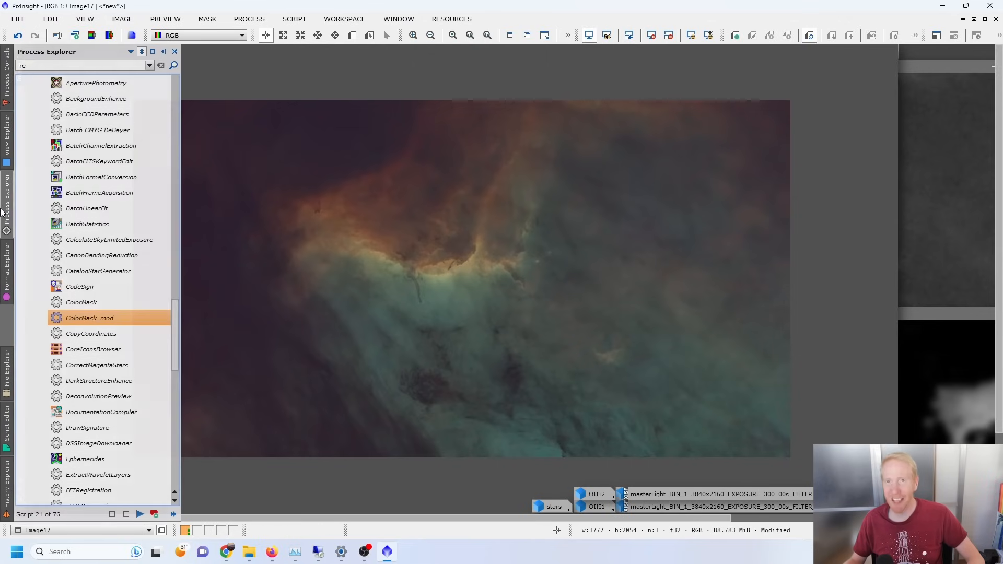
pyautogui.doubleClick(92, 317)
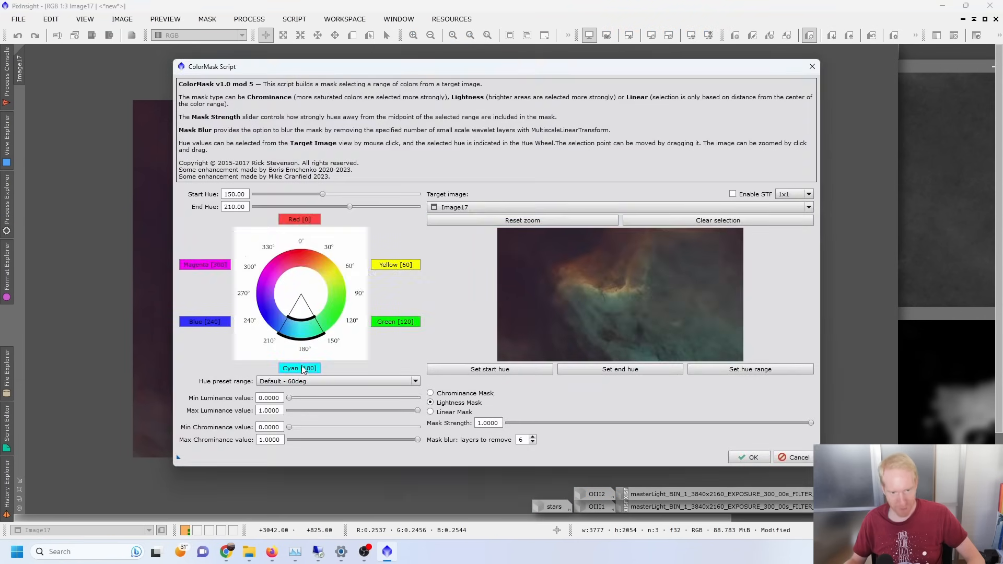
pyautogui.click(742, 455)
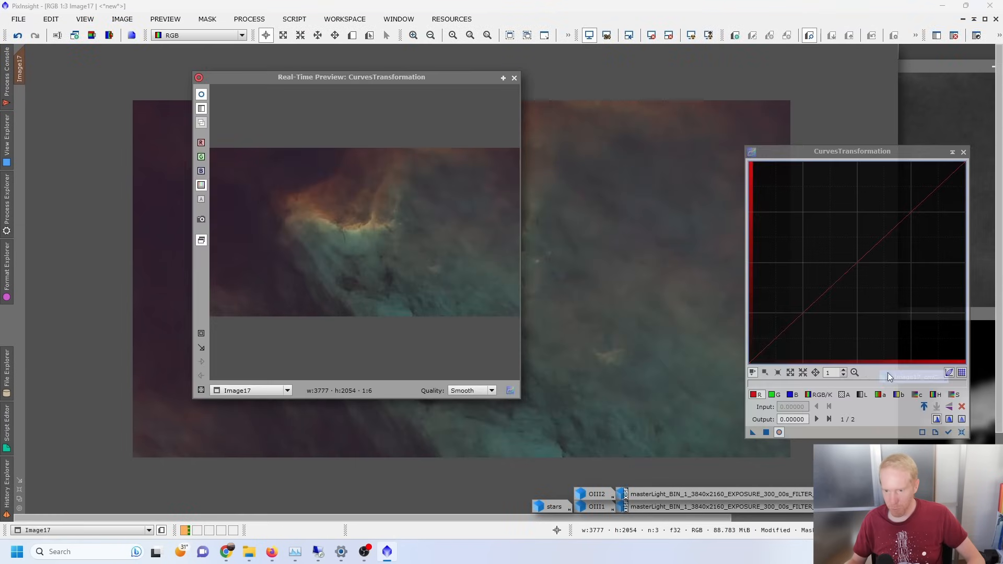
# Raise the blue curve at about 0.49 to 0.52, lift the saturation curve, and apply the curves to the cyan-masked Image17.
pyautogui.click(794, 395)
pyautogui.moveTo(856, 263)
pyautogui.mouseDown()
pyautogui.moveTo(856, 243)
pyautogui.moveTo(853, 258)
pyautogui.mouseUp()
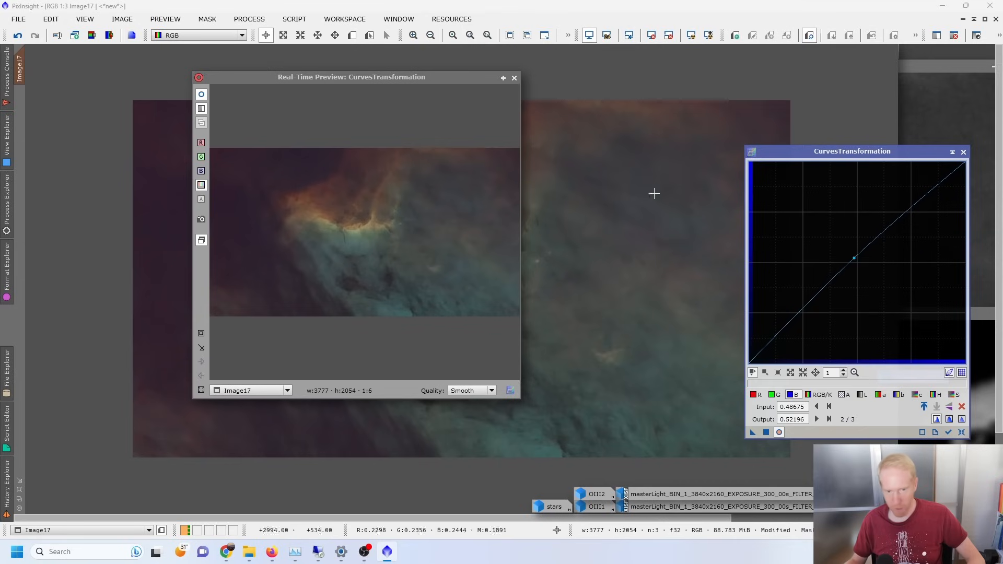
pyautogui.click(956, 395)
pyautogui.moveTo(852, 264); pyautogui.dragTo(843, 242)
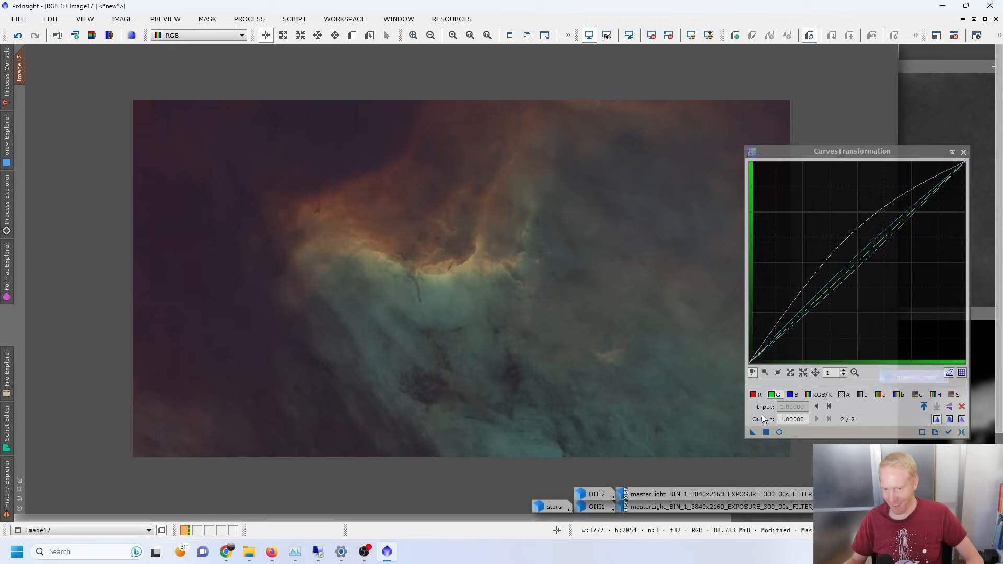
pyautogui.moveTo(753, 433); pyautogui.dragTo(457, 255)
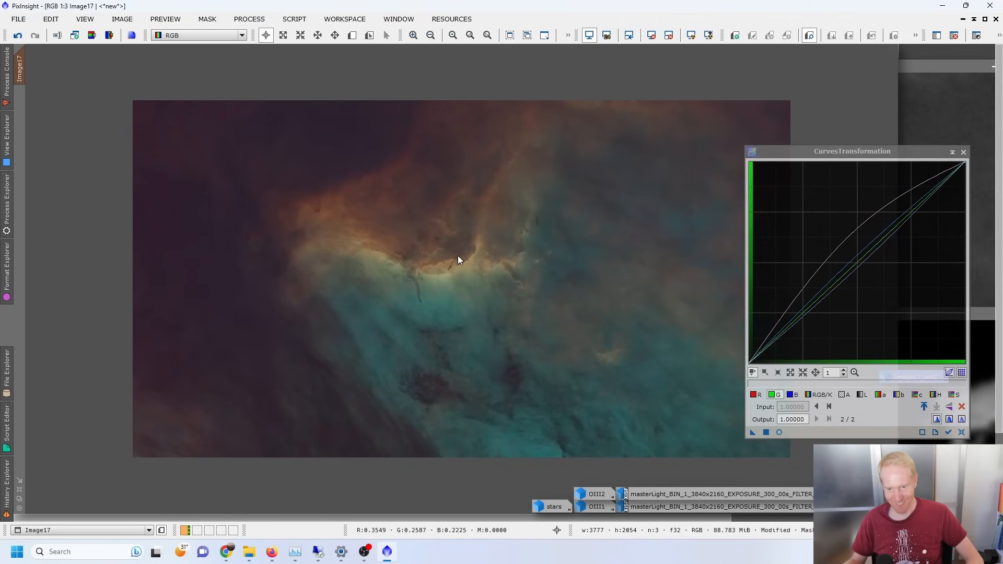
pyautogui.click(963, 152)
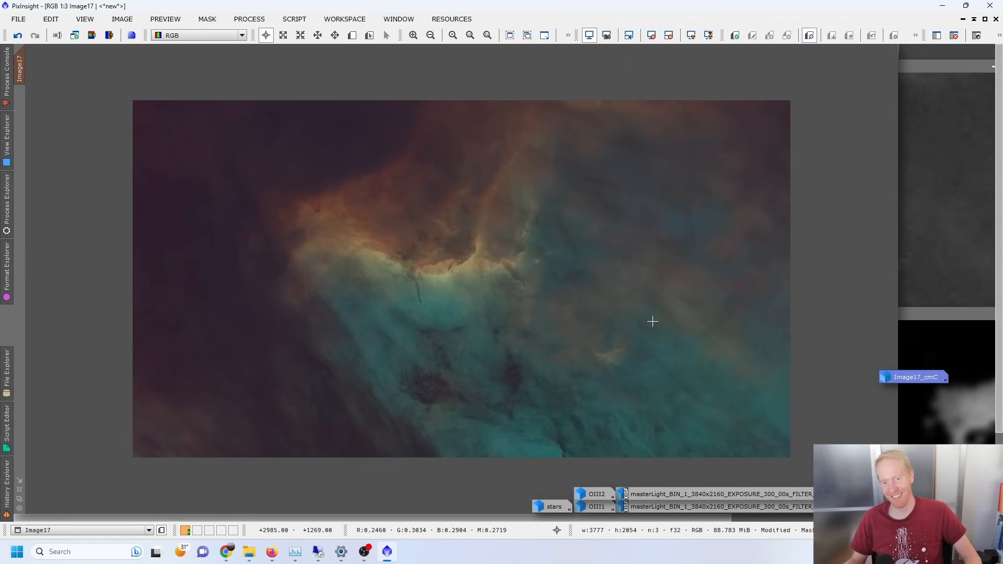
# Remove the mask from Image17 and brighten the whole image with a raised RGB/K curve, using the preview.
pyautogui.click(198, 23)
pyautogui.click(220, 48)
pyautogui.moveTo(2, 233)
pyautogui.scroll(2, 135, 199)
pyautogui.doubleClick(98, 237)
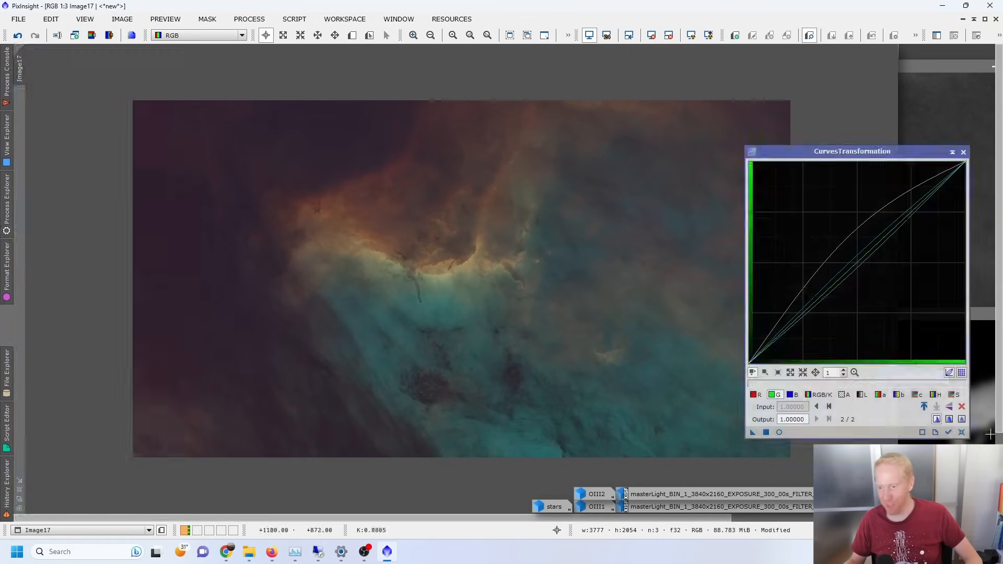
pyautogui.click(779, 433)
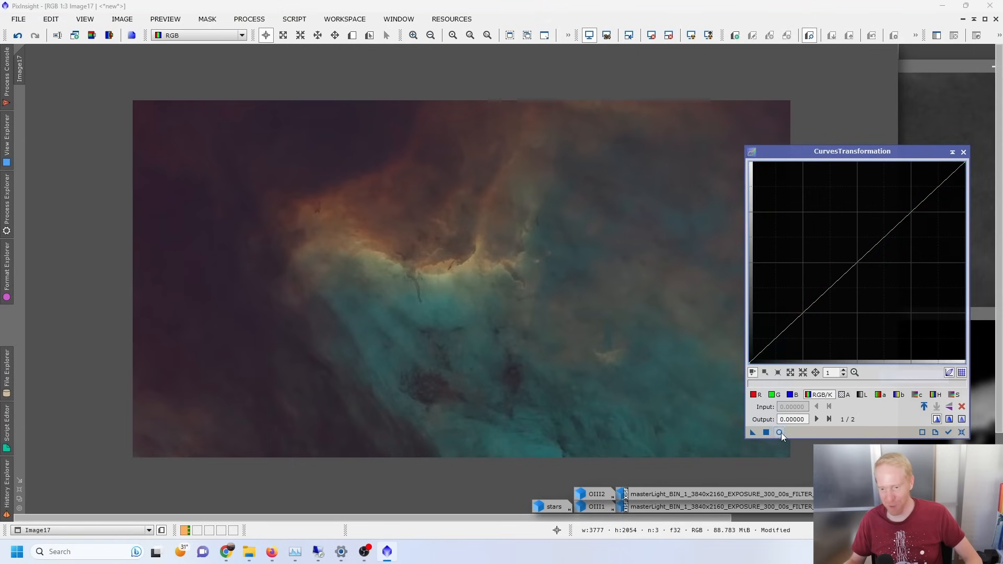
pyautogui.click(780, 433)
pyautogui.click(894, 192)
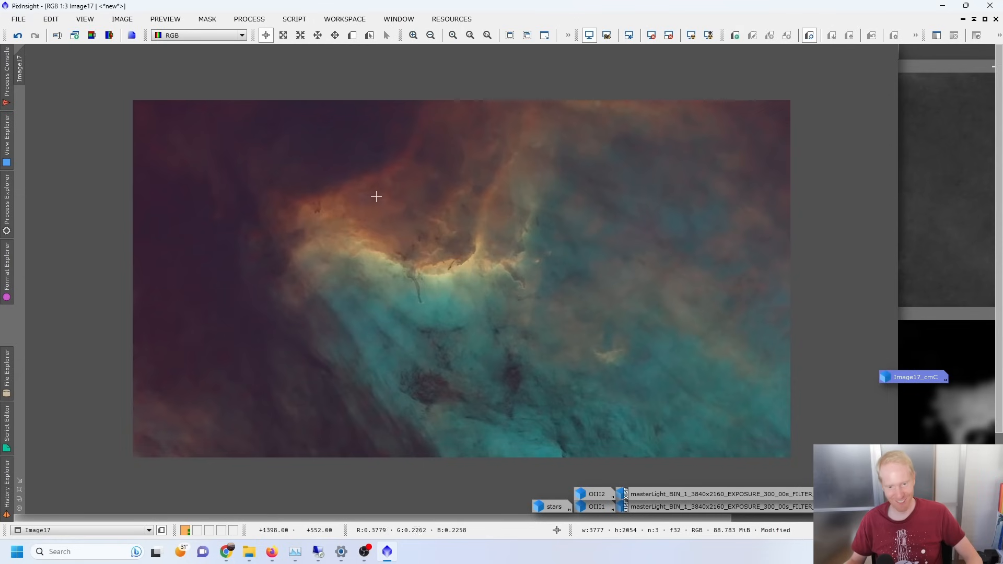
pyautogui.moveTo(3, 200)
pyautogui.scroll(-18, 121, 244)
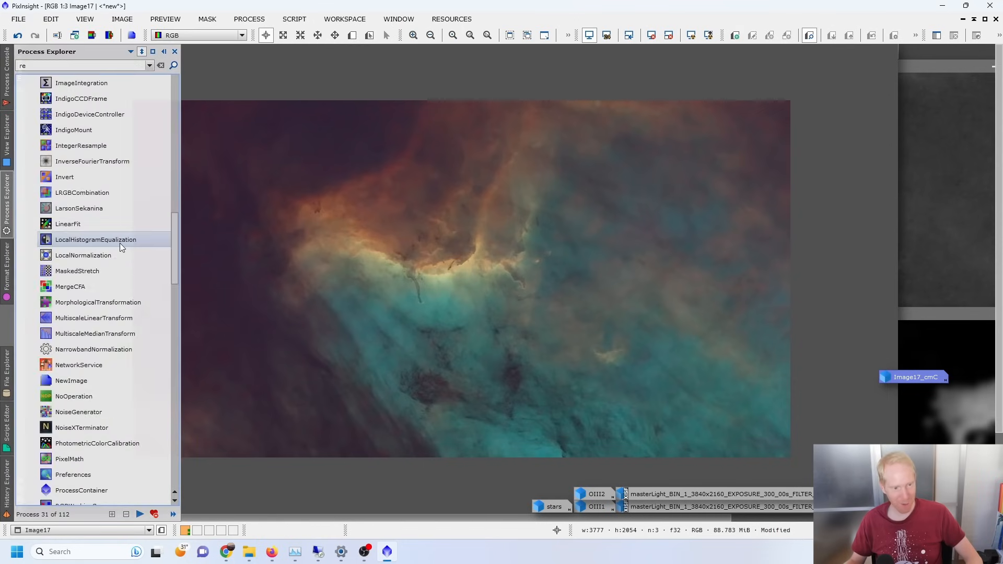
pyautogui.scroll(3, 117, 251)
pyautogui.moveTo(93, 276); pyautogui.dragTo(856, 102)
pyautogui.moveTo(602, 199); pyautogui.dragTo(603, 202)
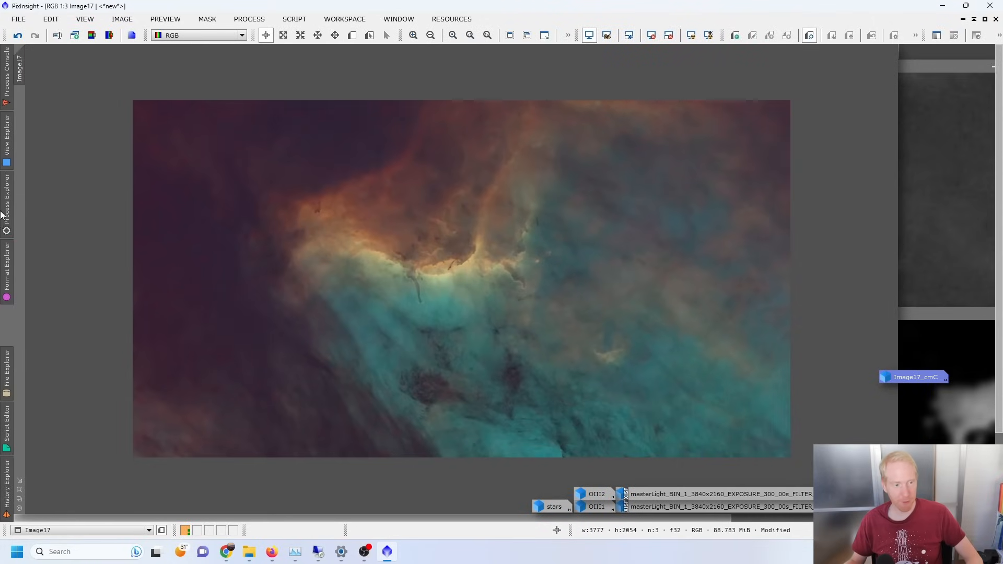
# Combine the stars and starless images into a new image with the PixelMath expression ~((~stars)*(~starless)), and enlarge the resulting image.
pyautogui.moveTo(3, 211)
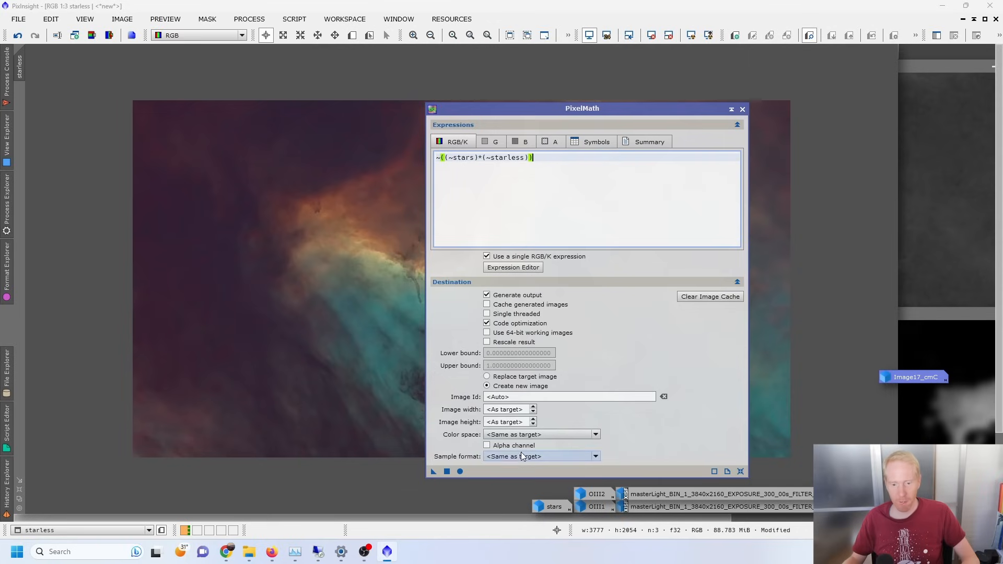
pyautogui.click(506, 436)
pyautogui.click(497, 449)
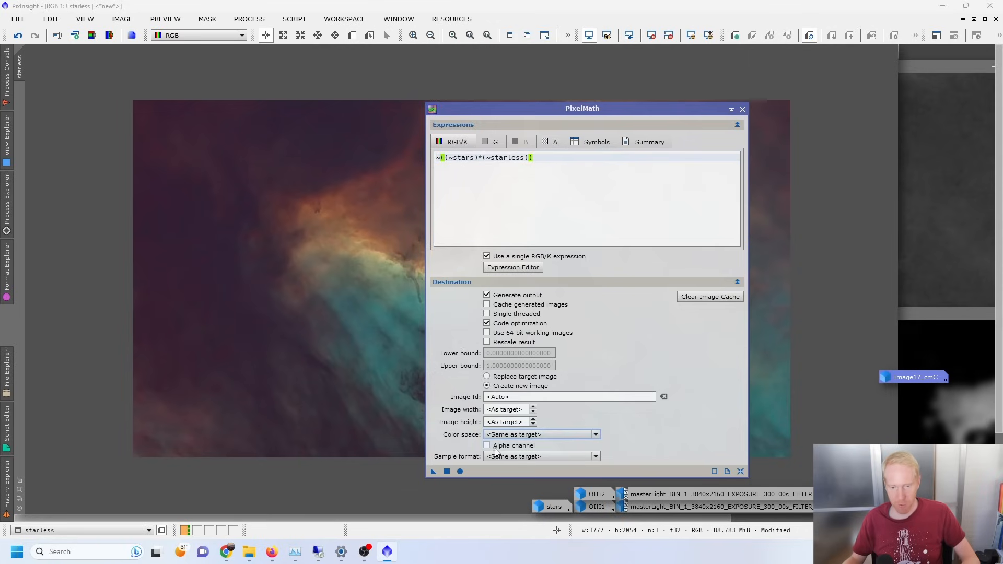
pyautogui.click(447, 472)
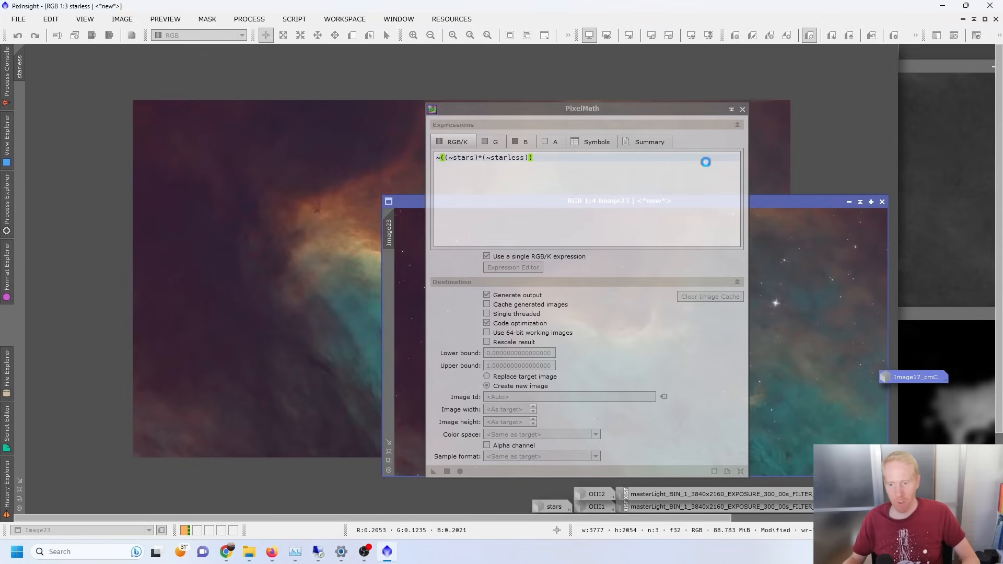
pyautogui.click(742, 109)
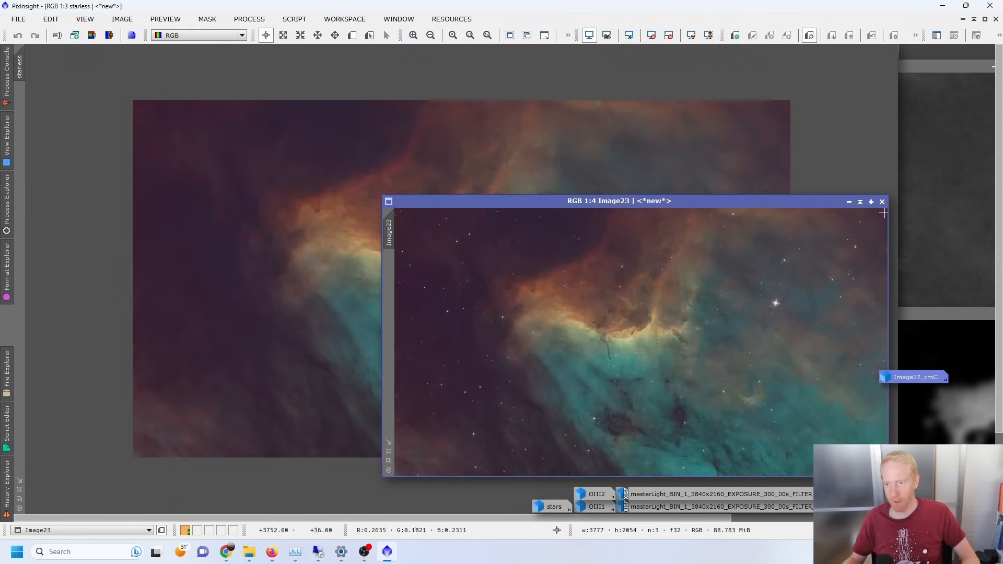
pyautogui.click(870, 203)
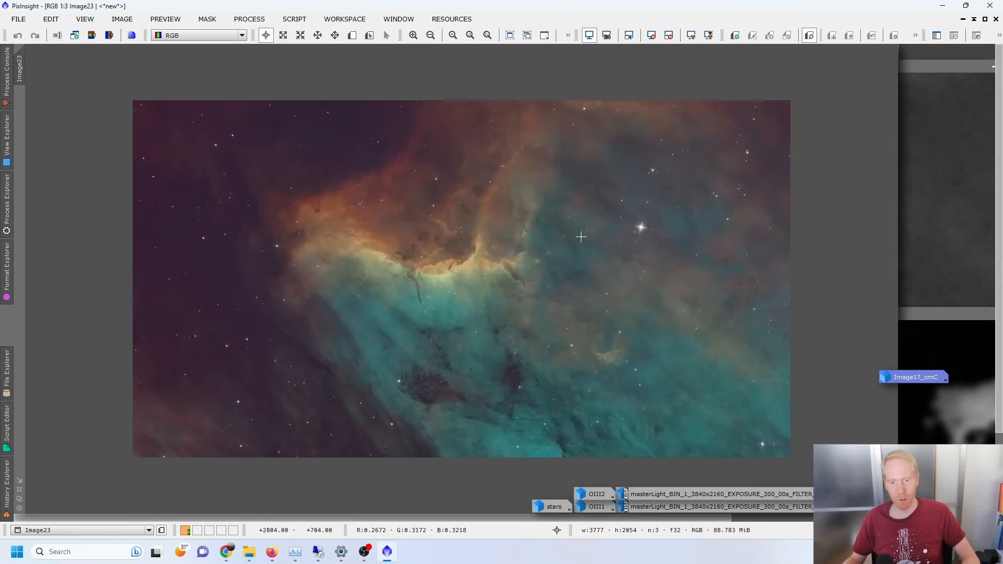
pyautogui.scroll(-1, 581, 236)
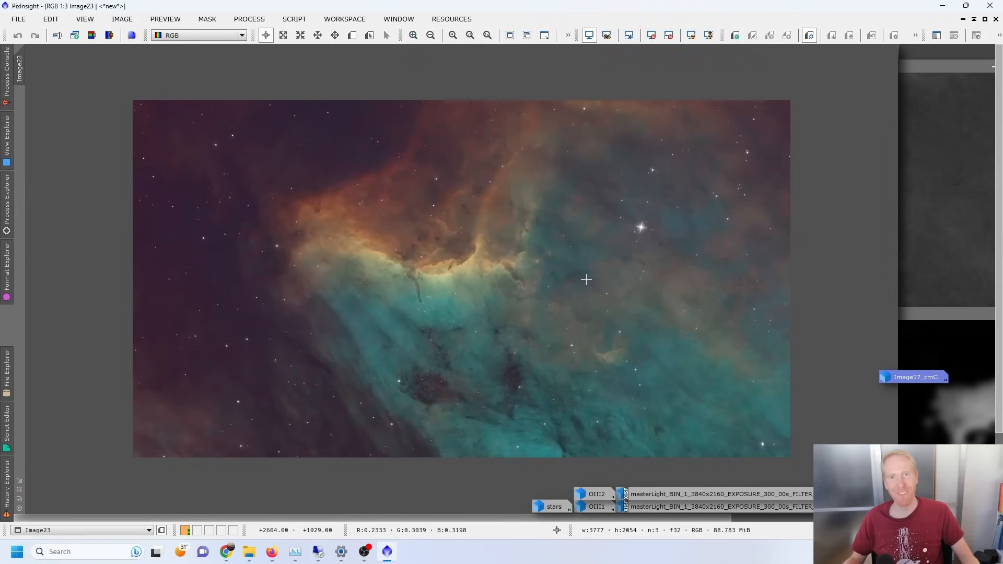